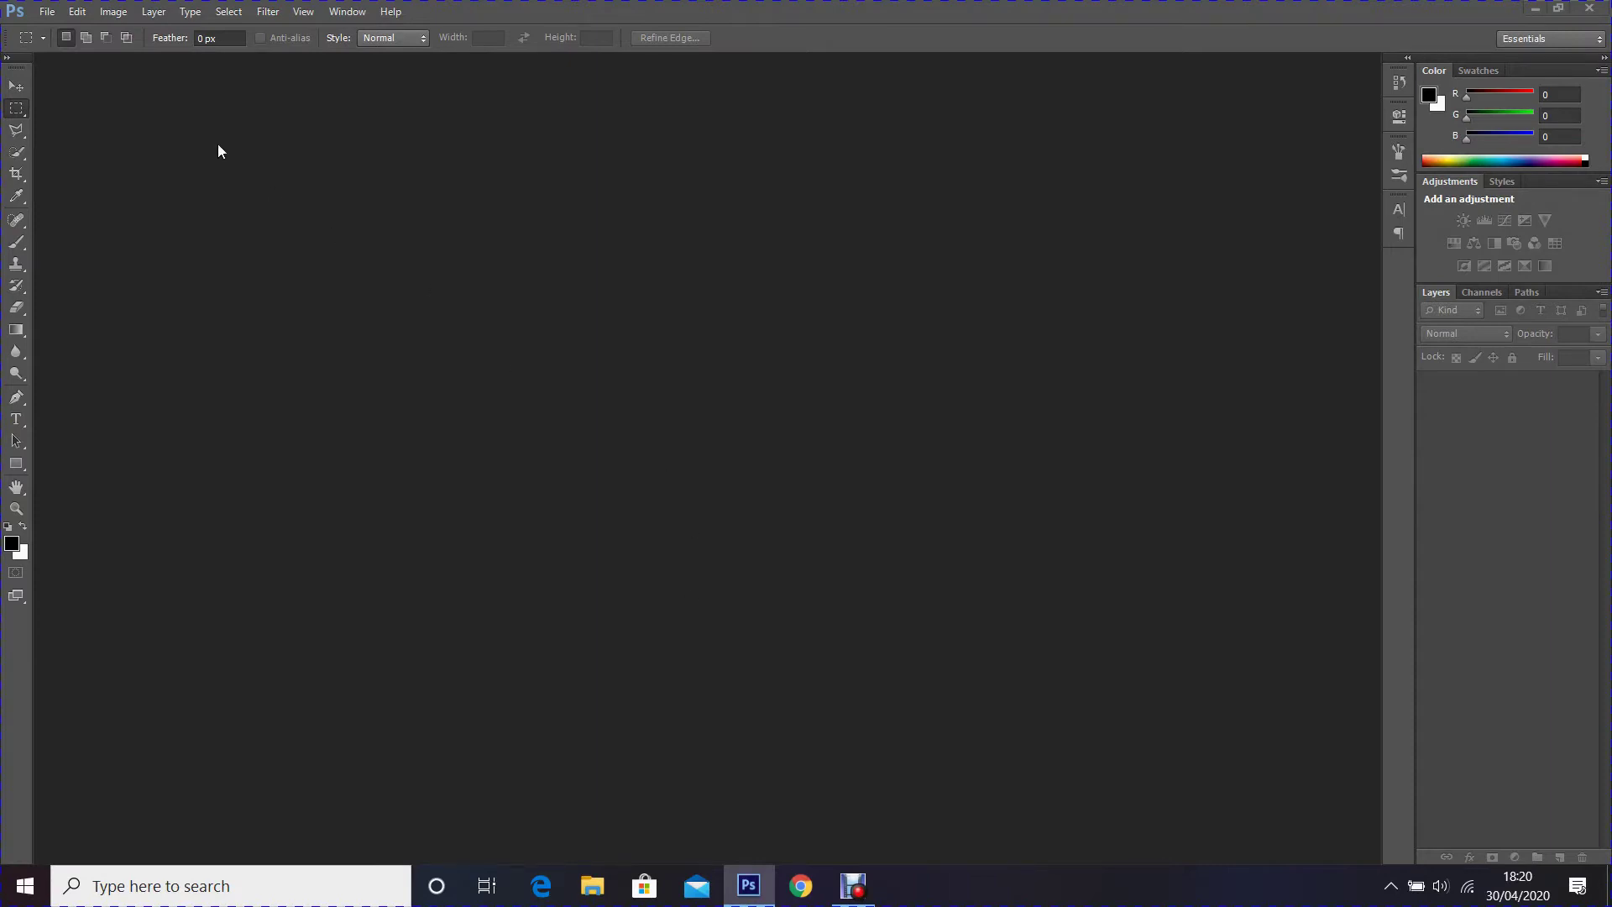
- Create a new 1550 × 1550 pixel RGB document at 200 pixels/inch with a white background
click(47, 12)
click(75, 31)
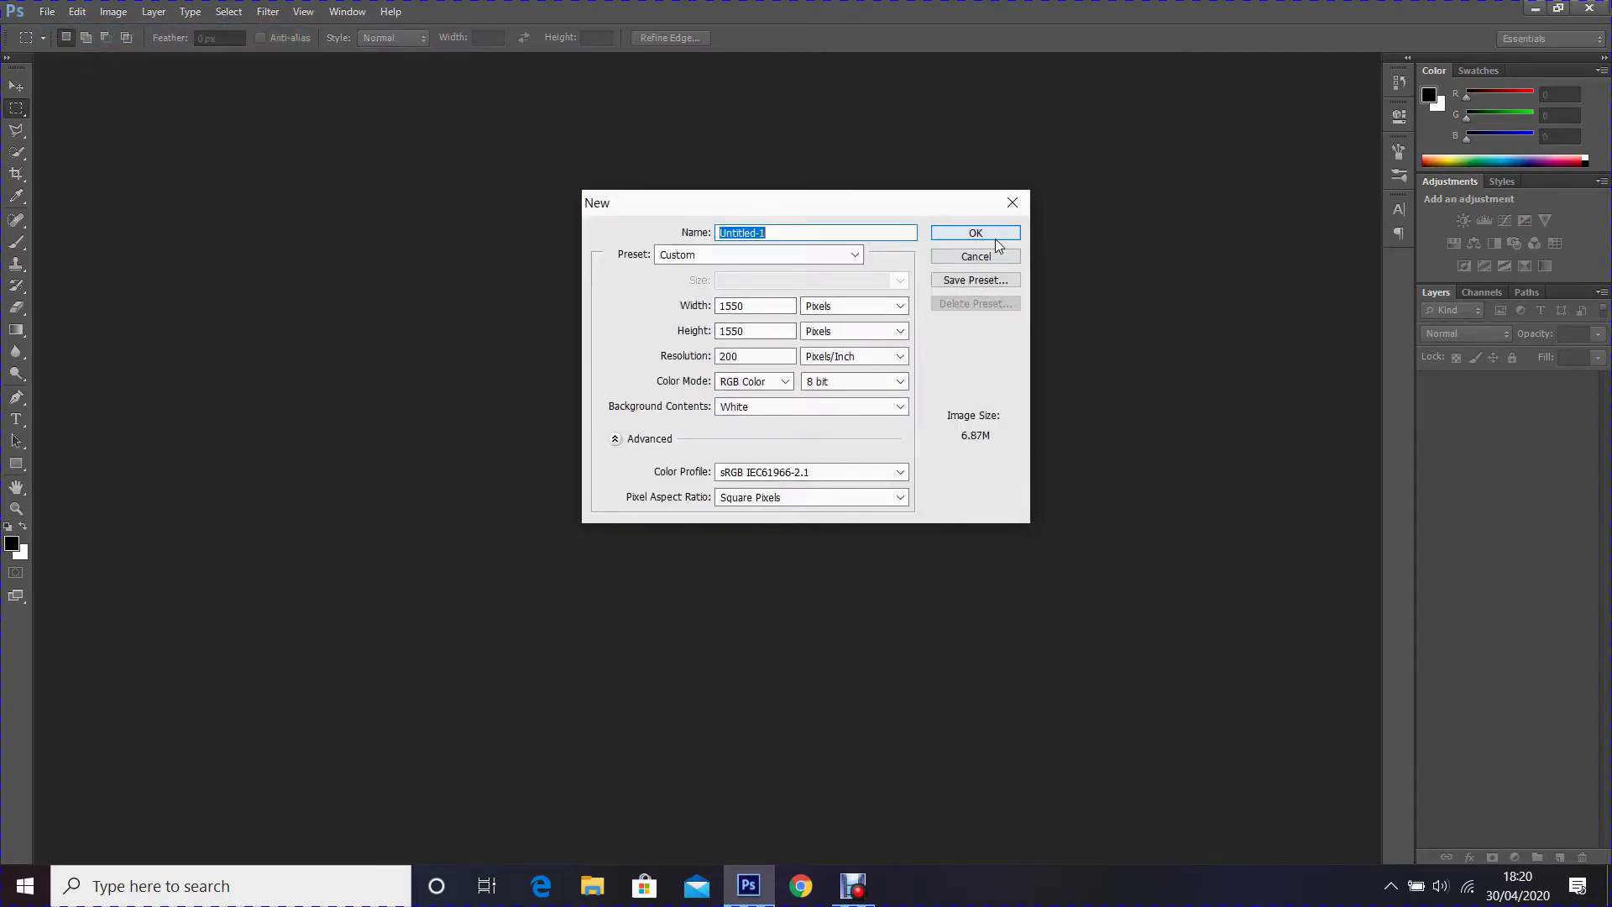
click(995, 238)
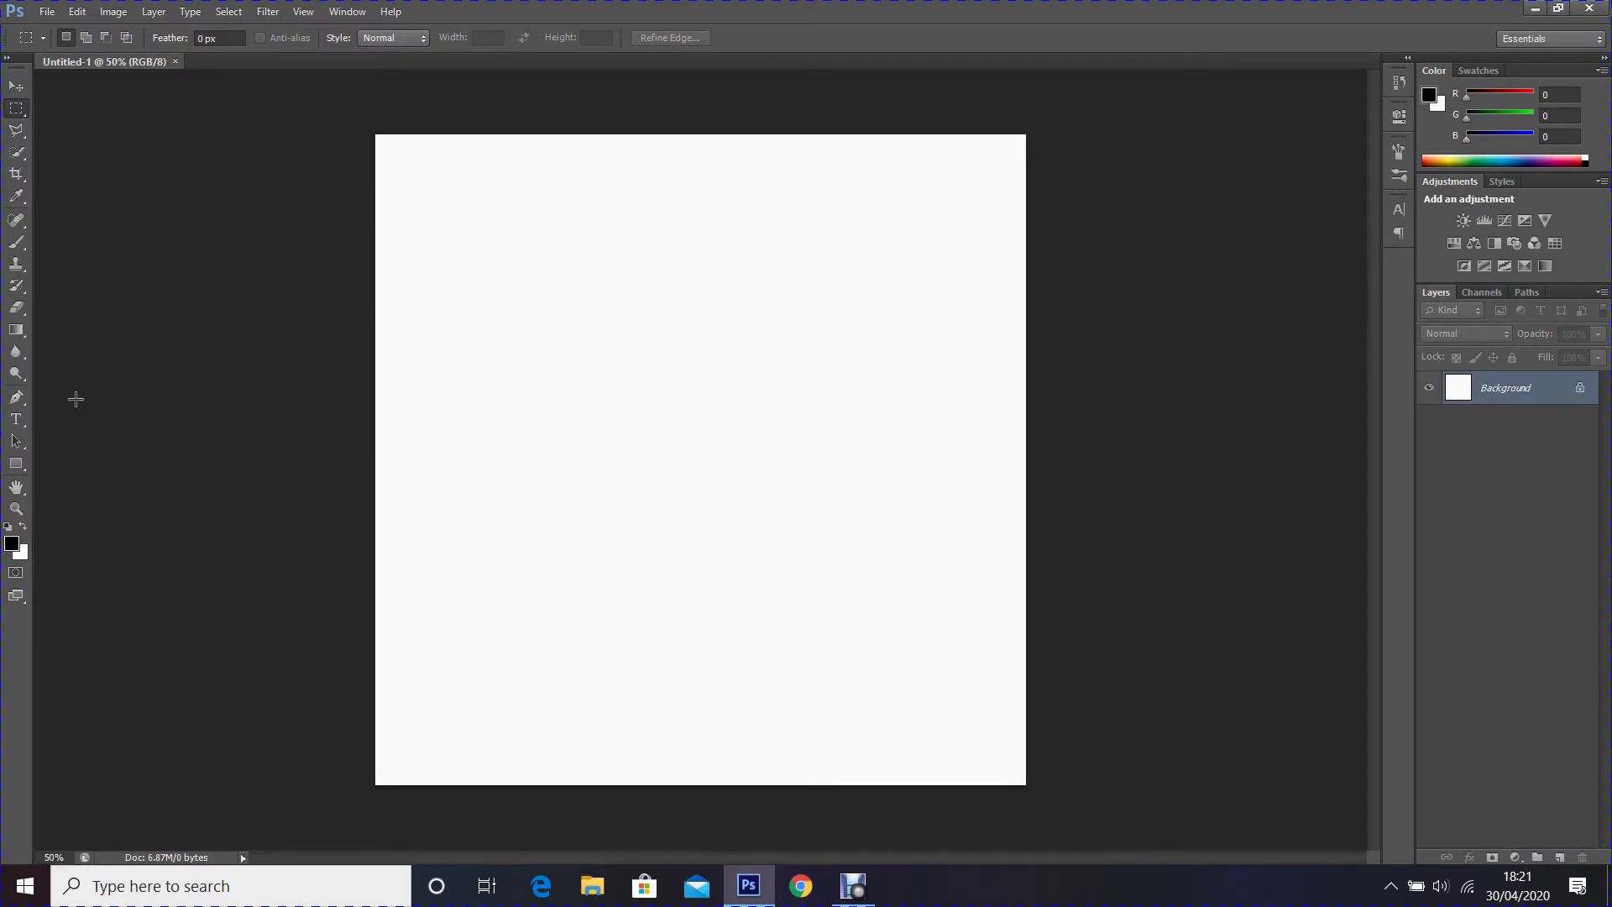
- Add the text "RTS" to the canvas in black Ranger Force at 90 pt
click(16, 420)
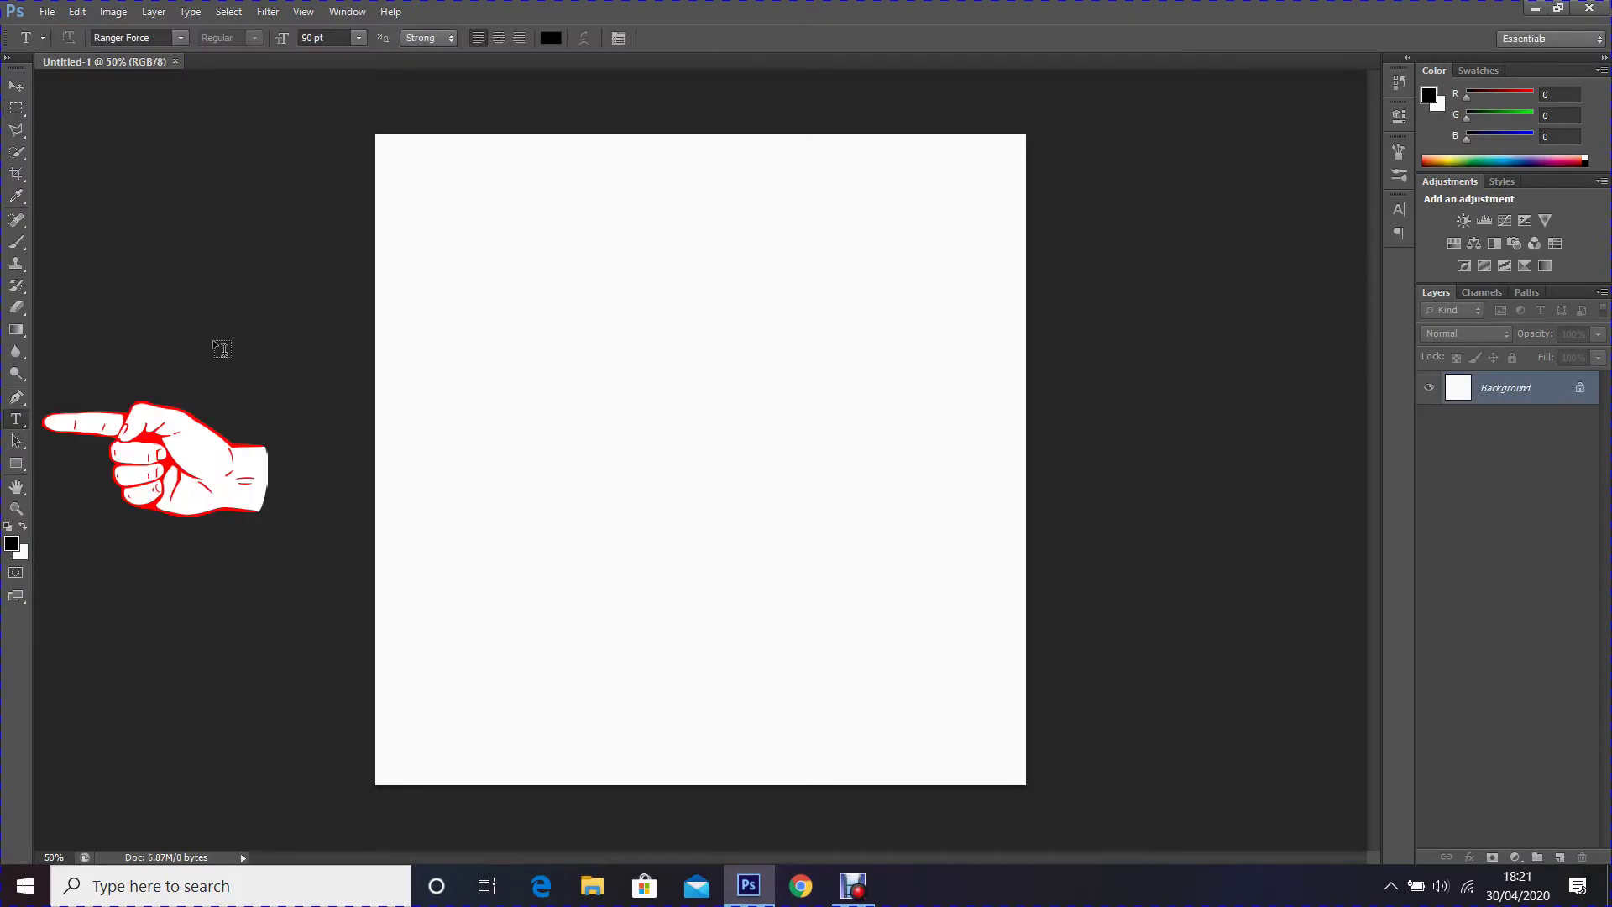
click(152, 38)
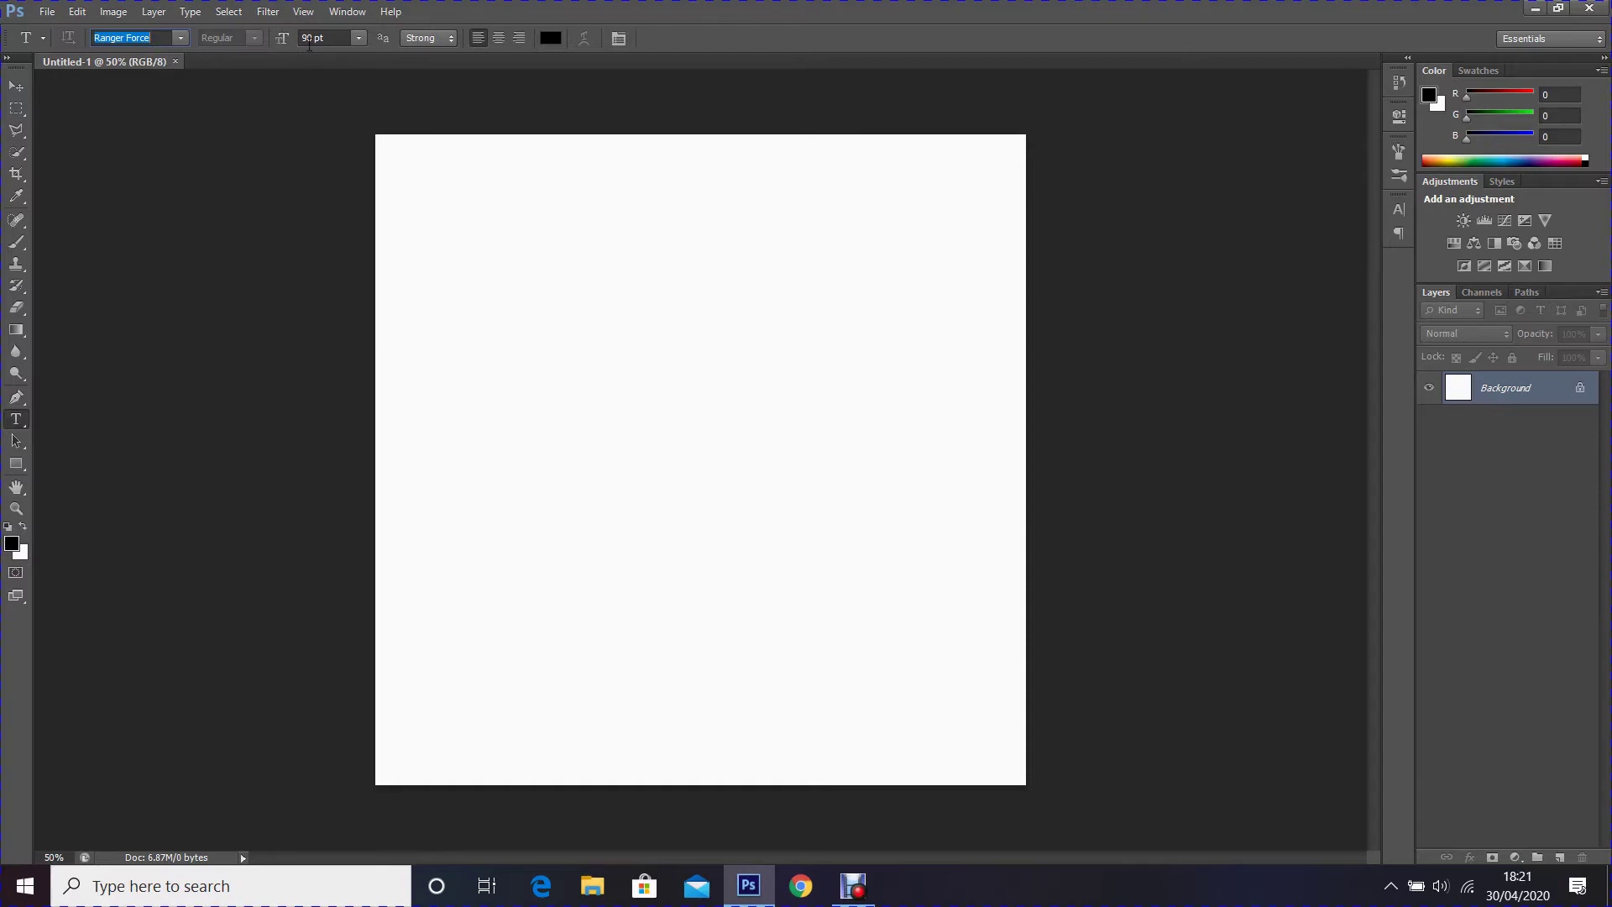
click(471, 409)
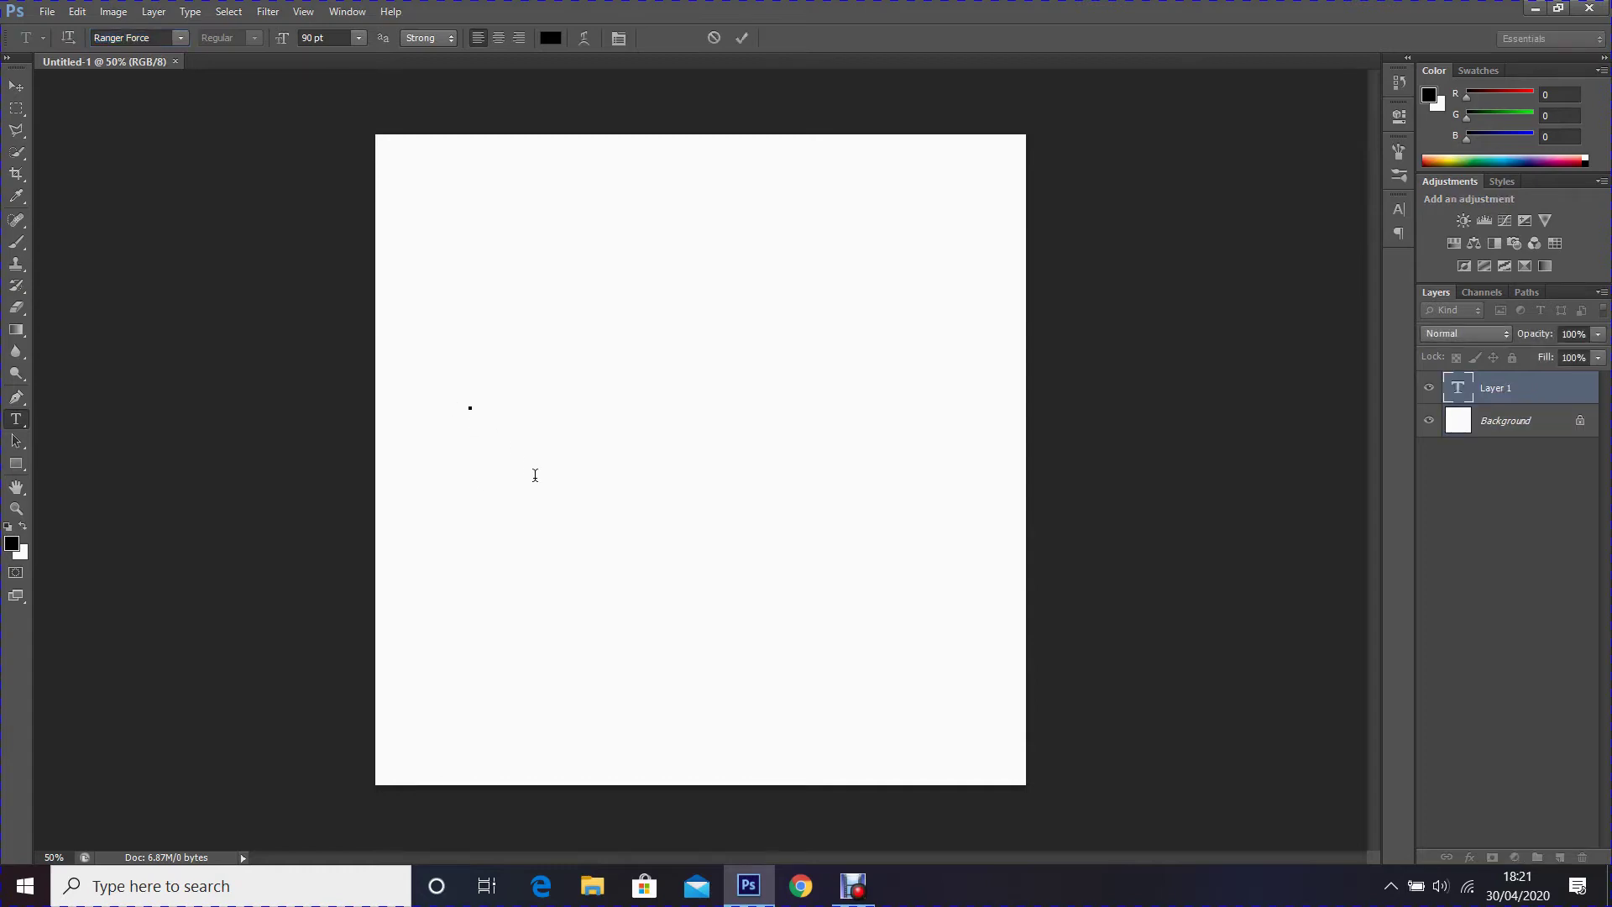
text(RTS)
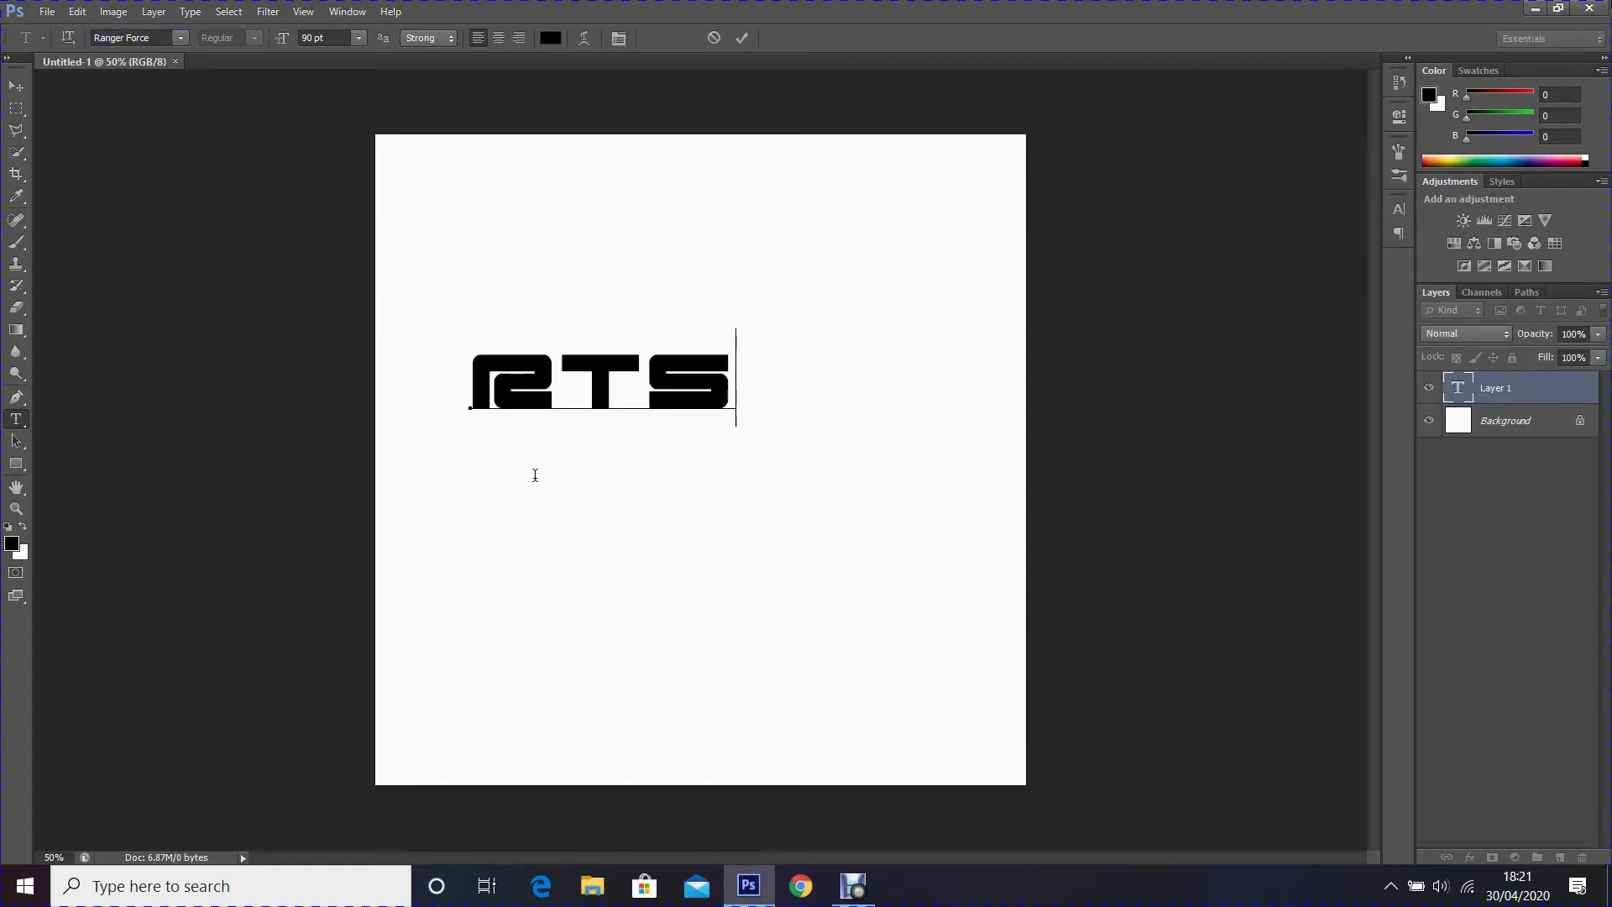
click(742, 38)
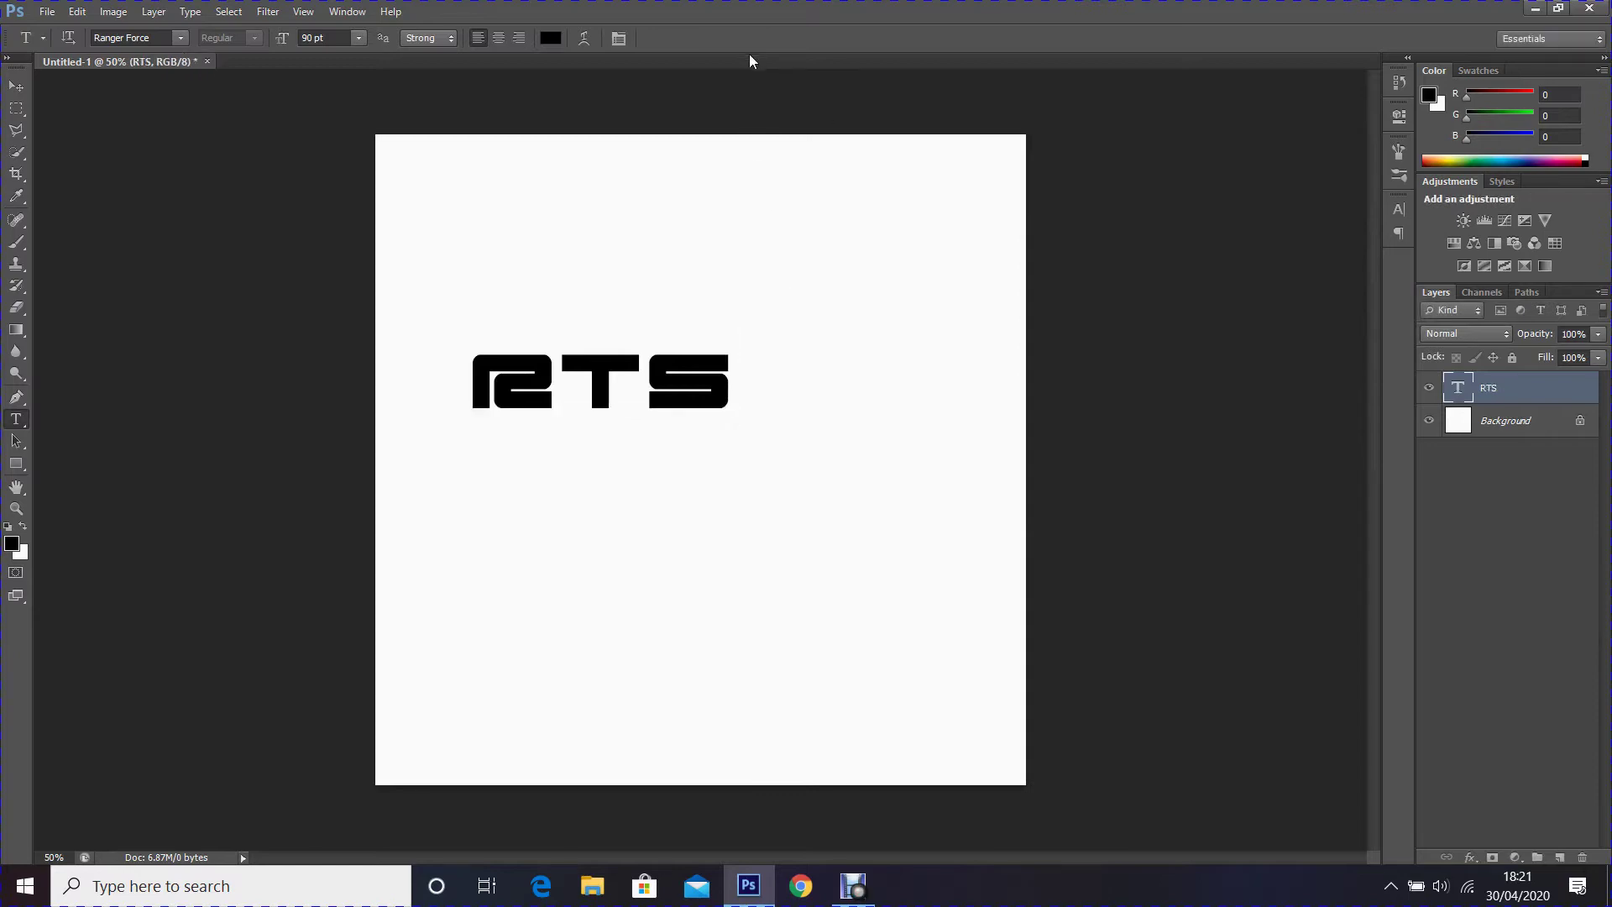
- Free-transform the RTS text to about 195% of its size and position it near the horizontal centre of the canvas
click(79, 12)
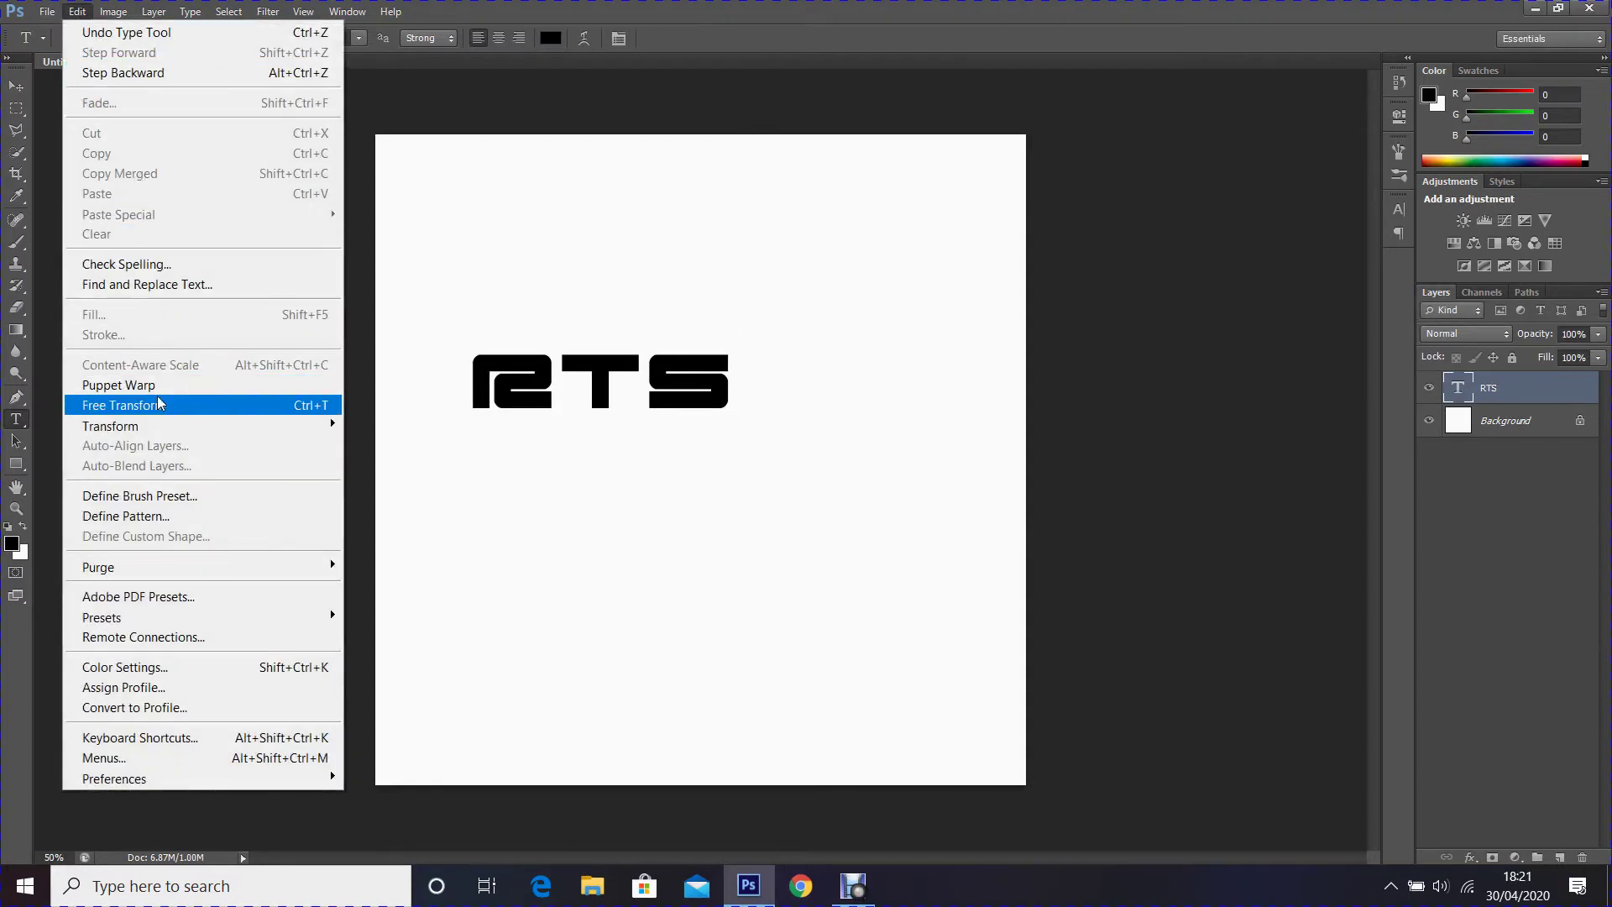
click(202, 407)
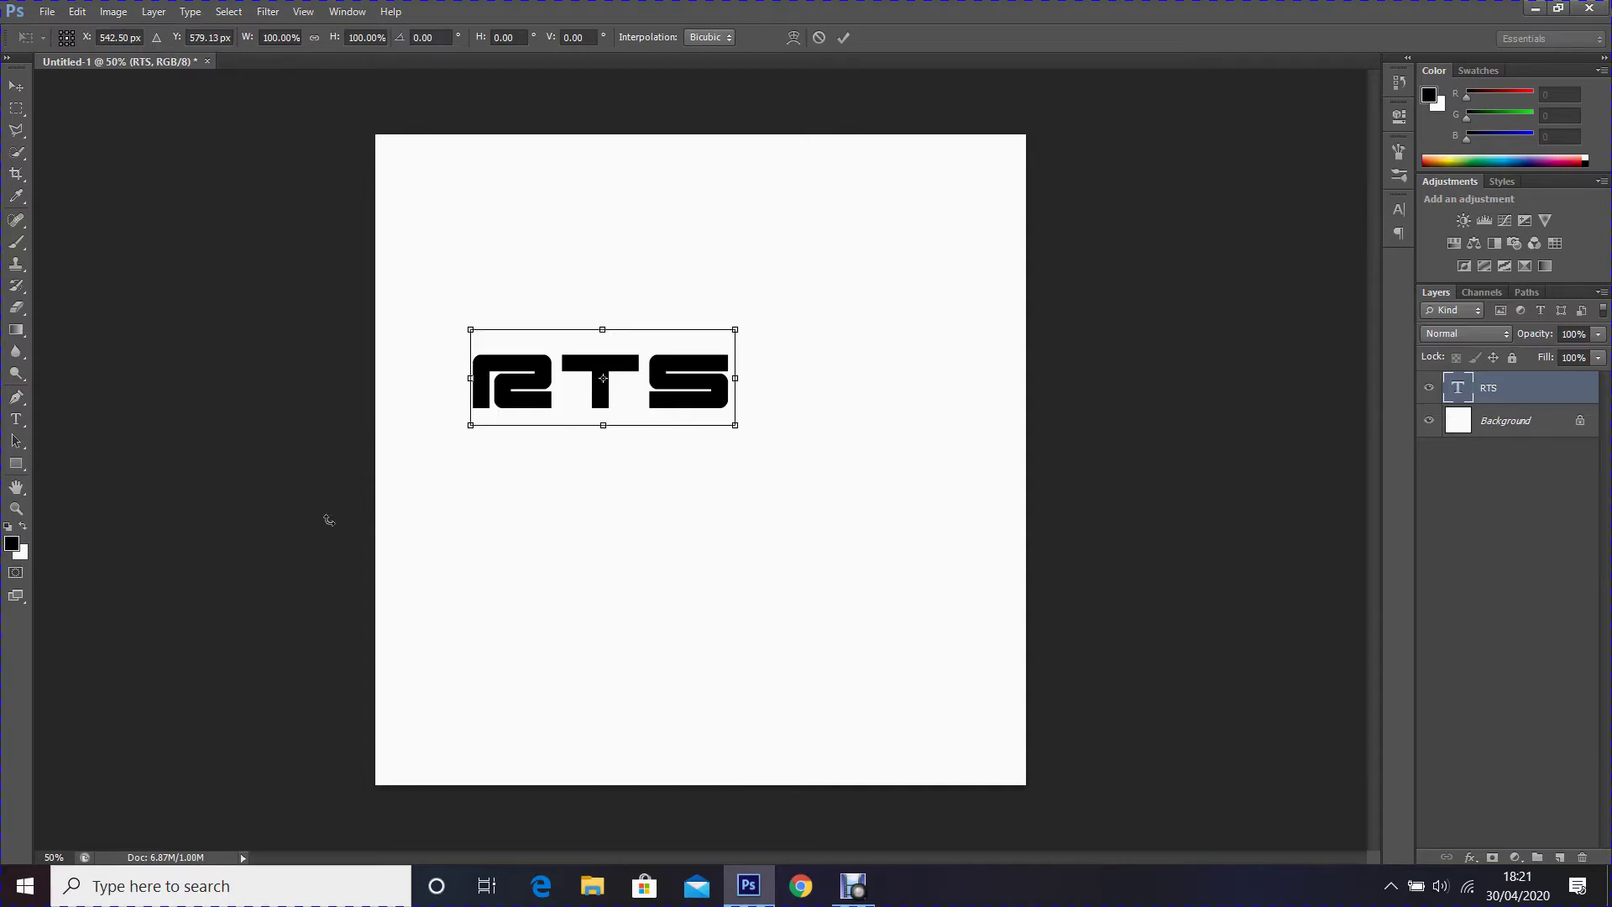
drag(740, 431, 855, 502)
drag(609, 367, 702, 411)
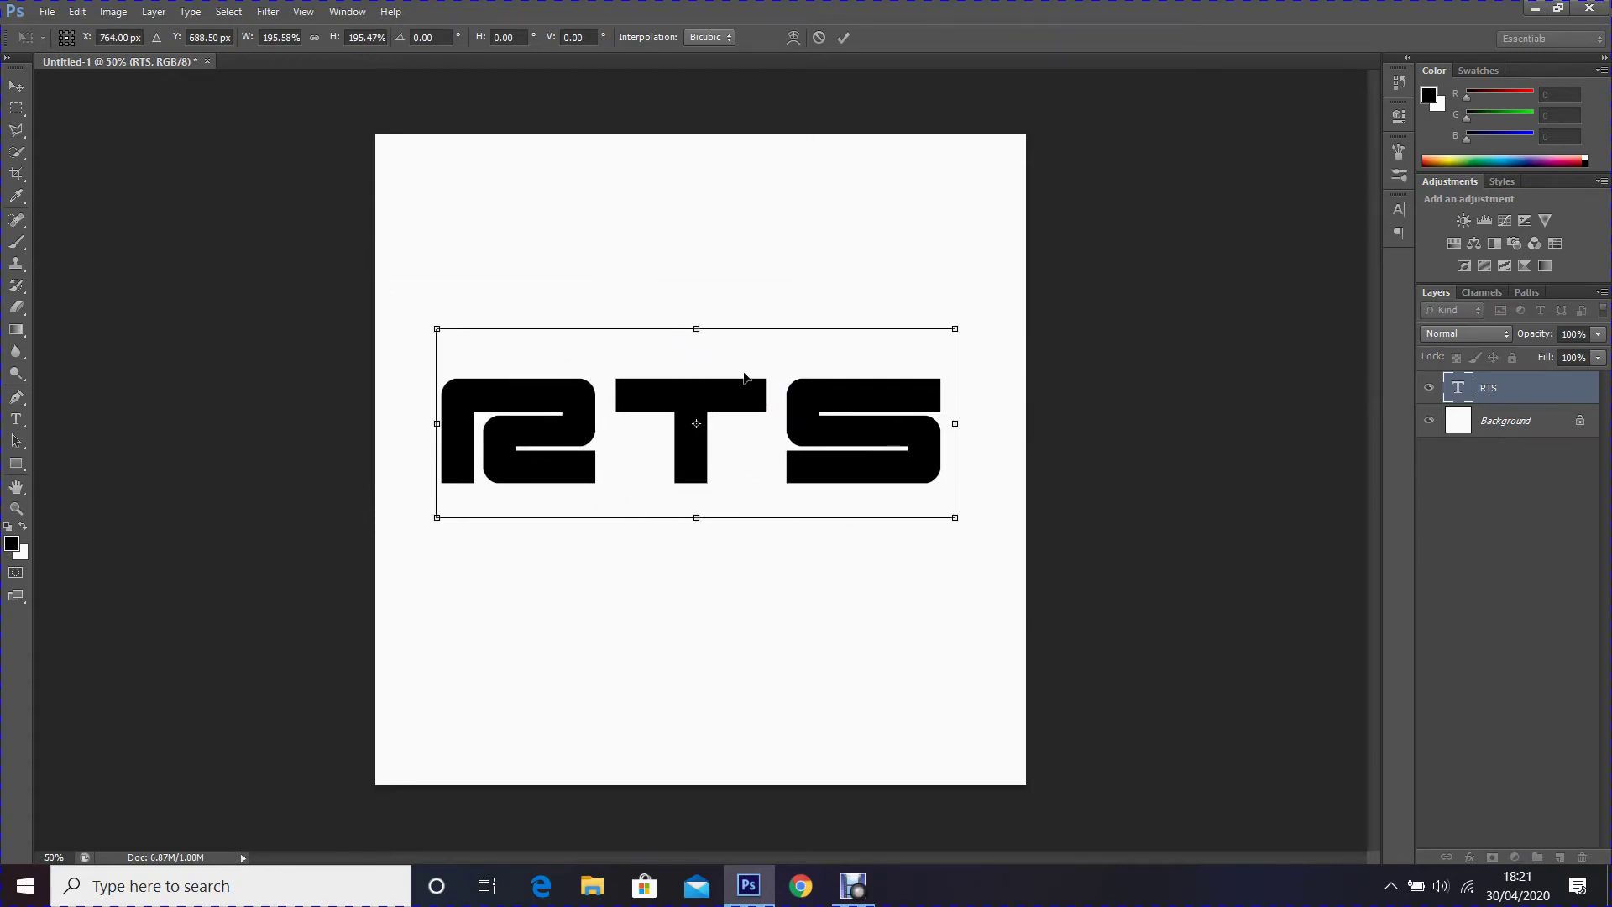
click(844, 38)
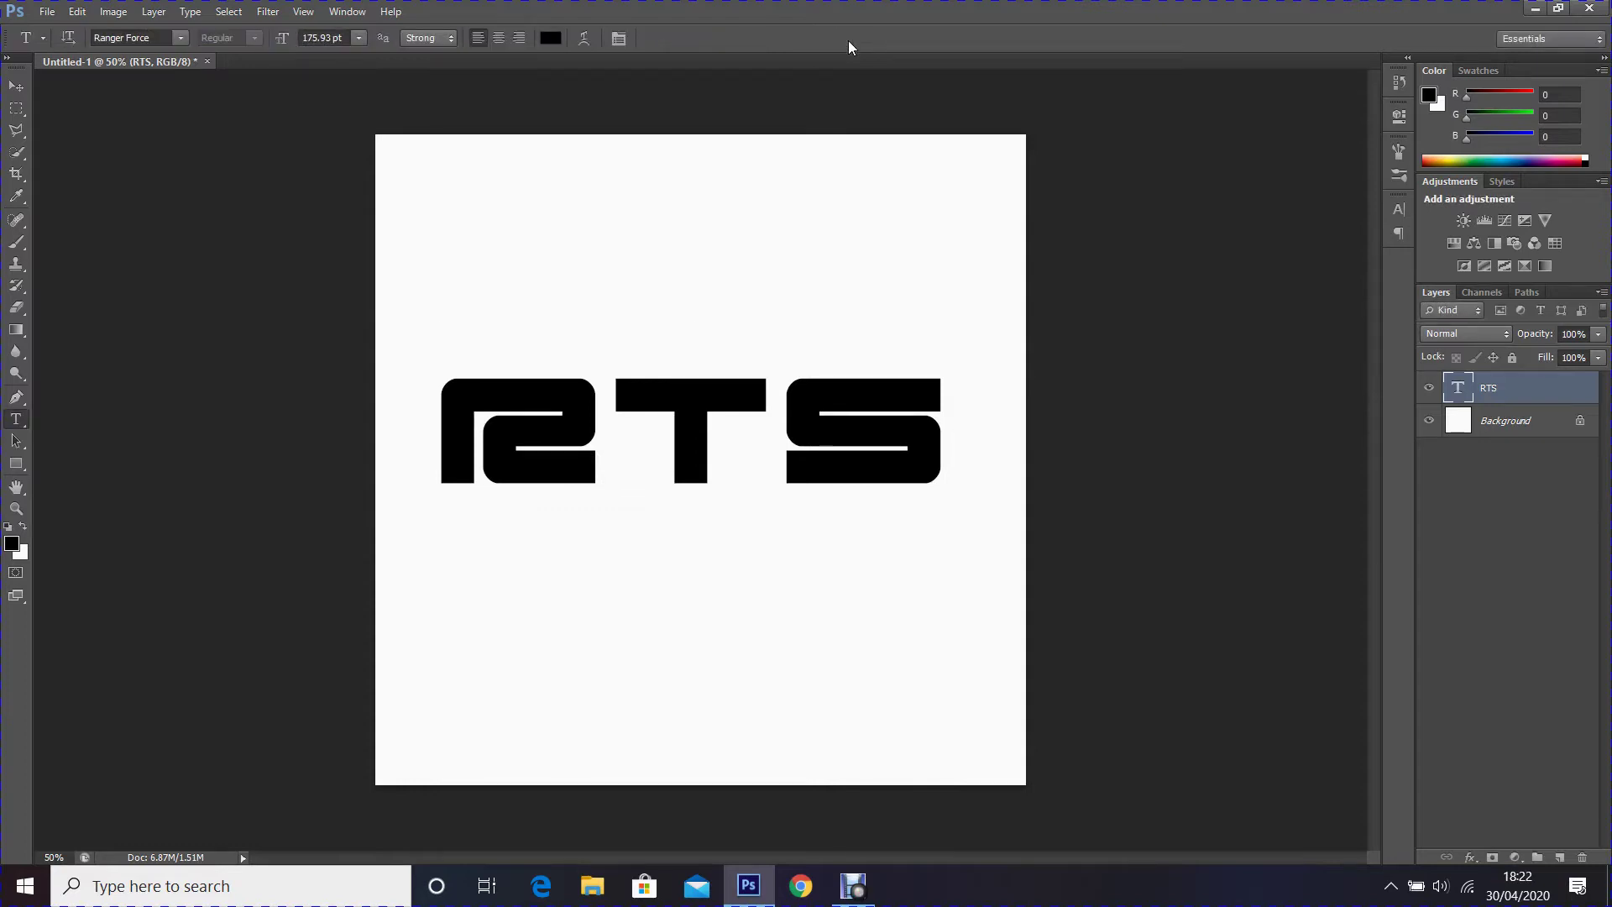
- Rasterize the RTS text layer and cut the letter R out onto its own layer
right_click(1550, 393)
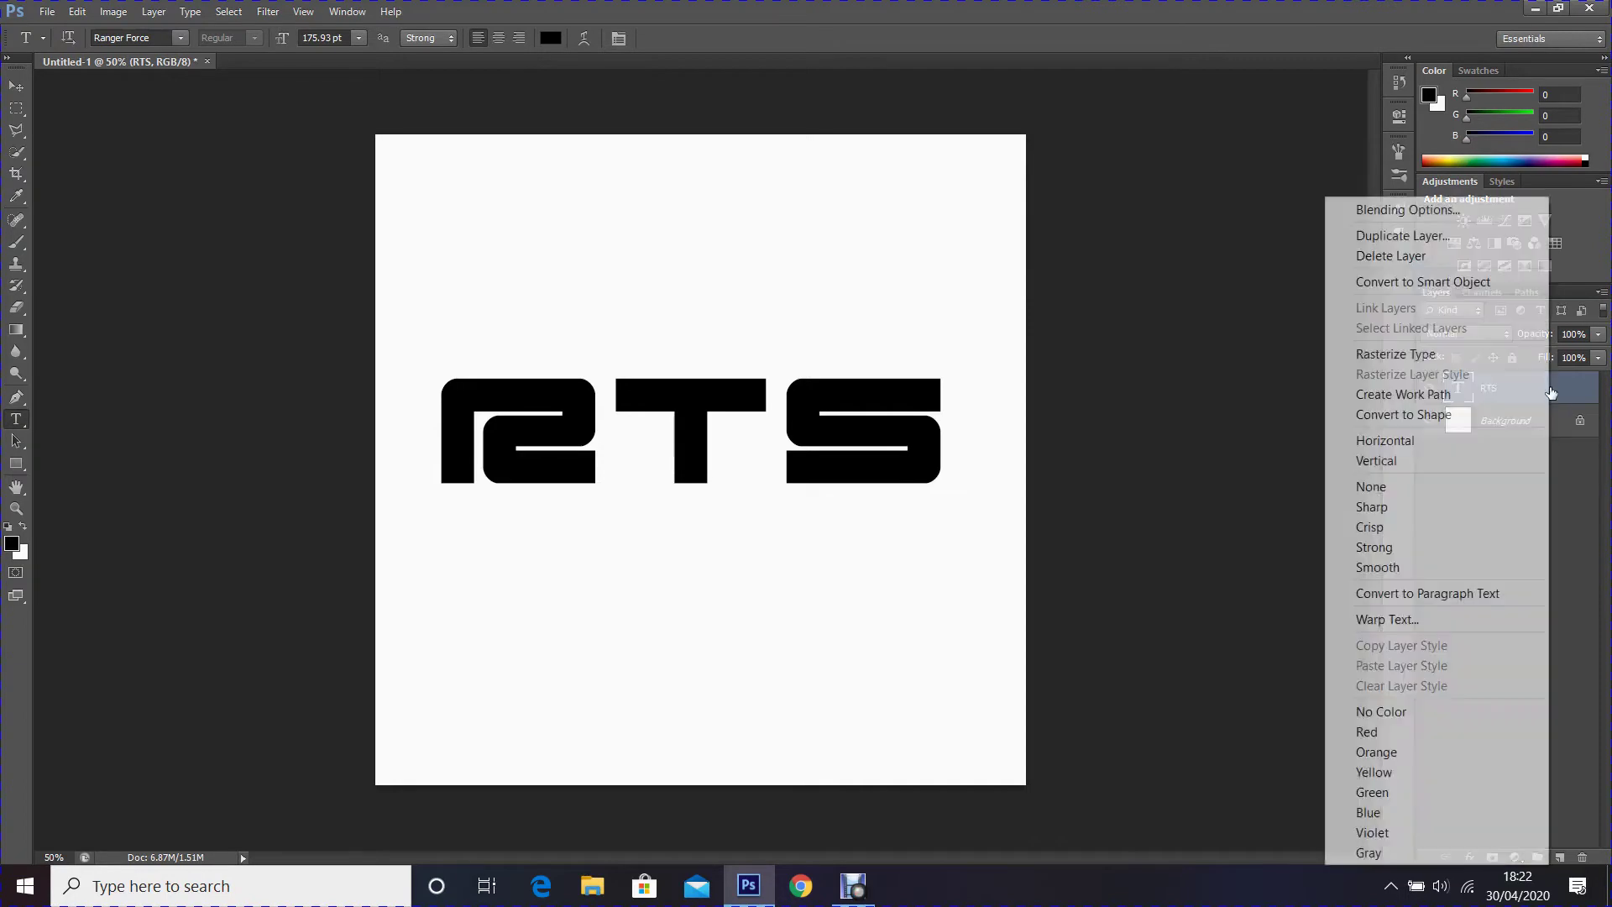
click(1430, 356)
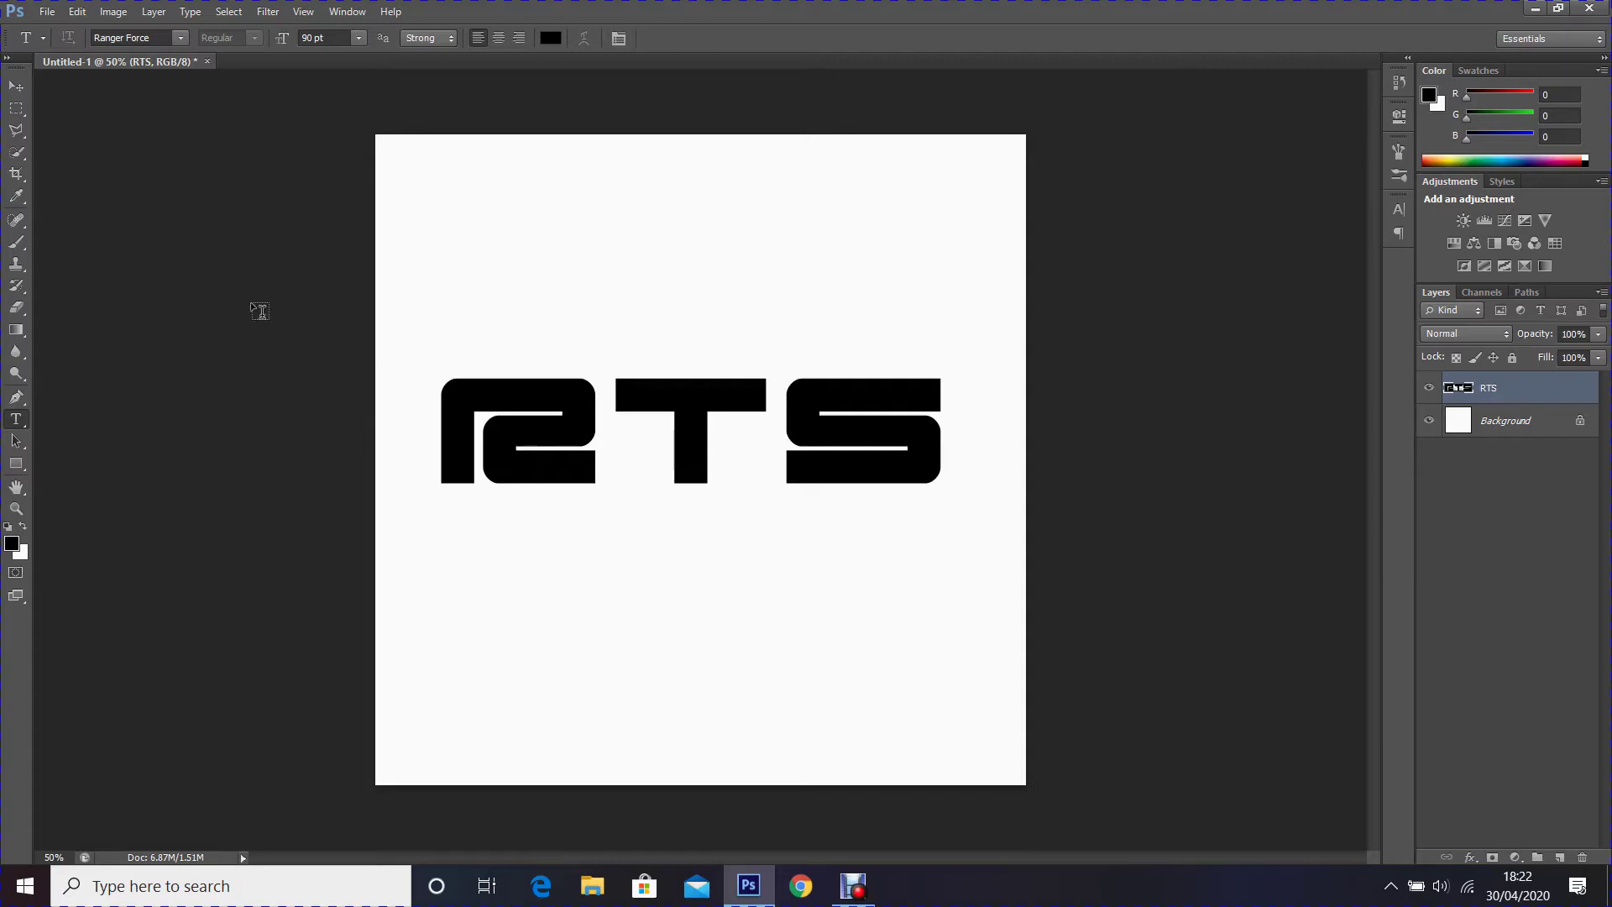
click(18, 110)
click(108, 111)
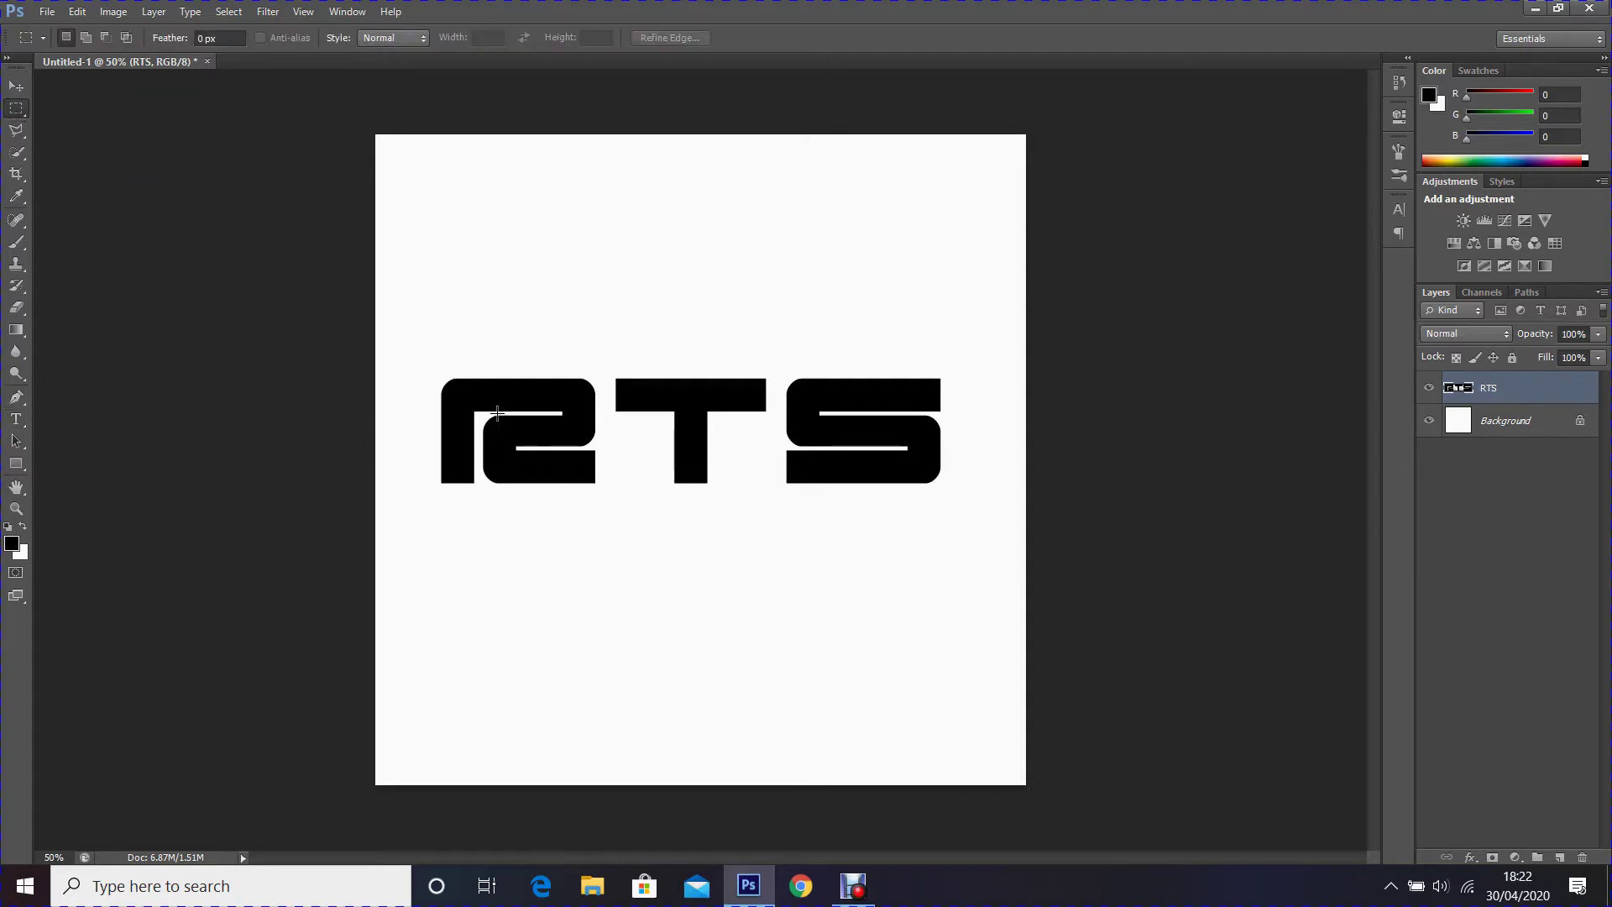
drag(425, 335, 604, 534)
right_click(642, 557)
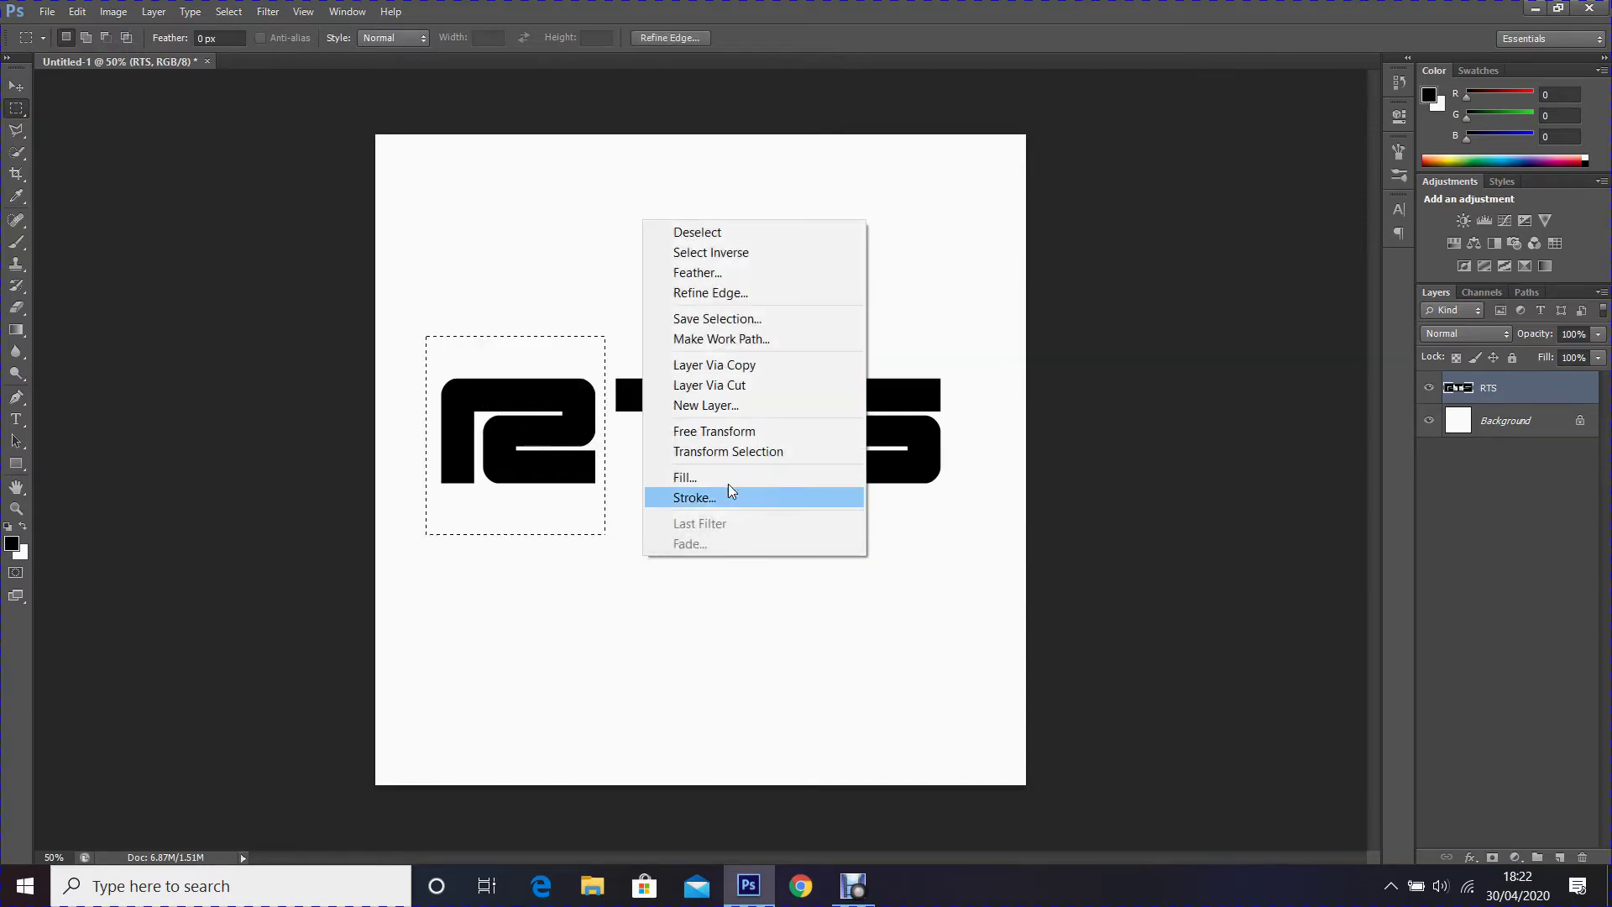
click(739, 382)
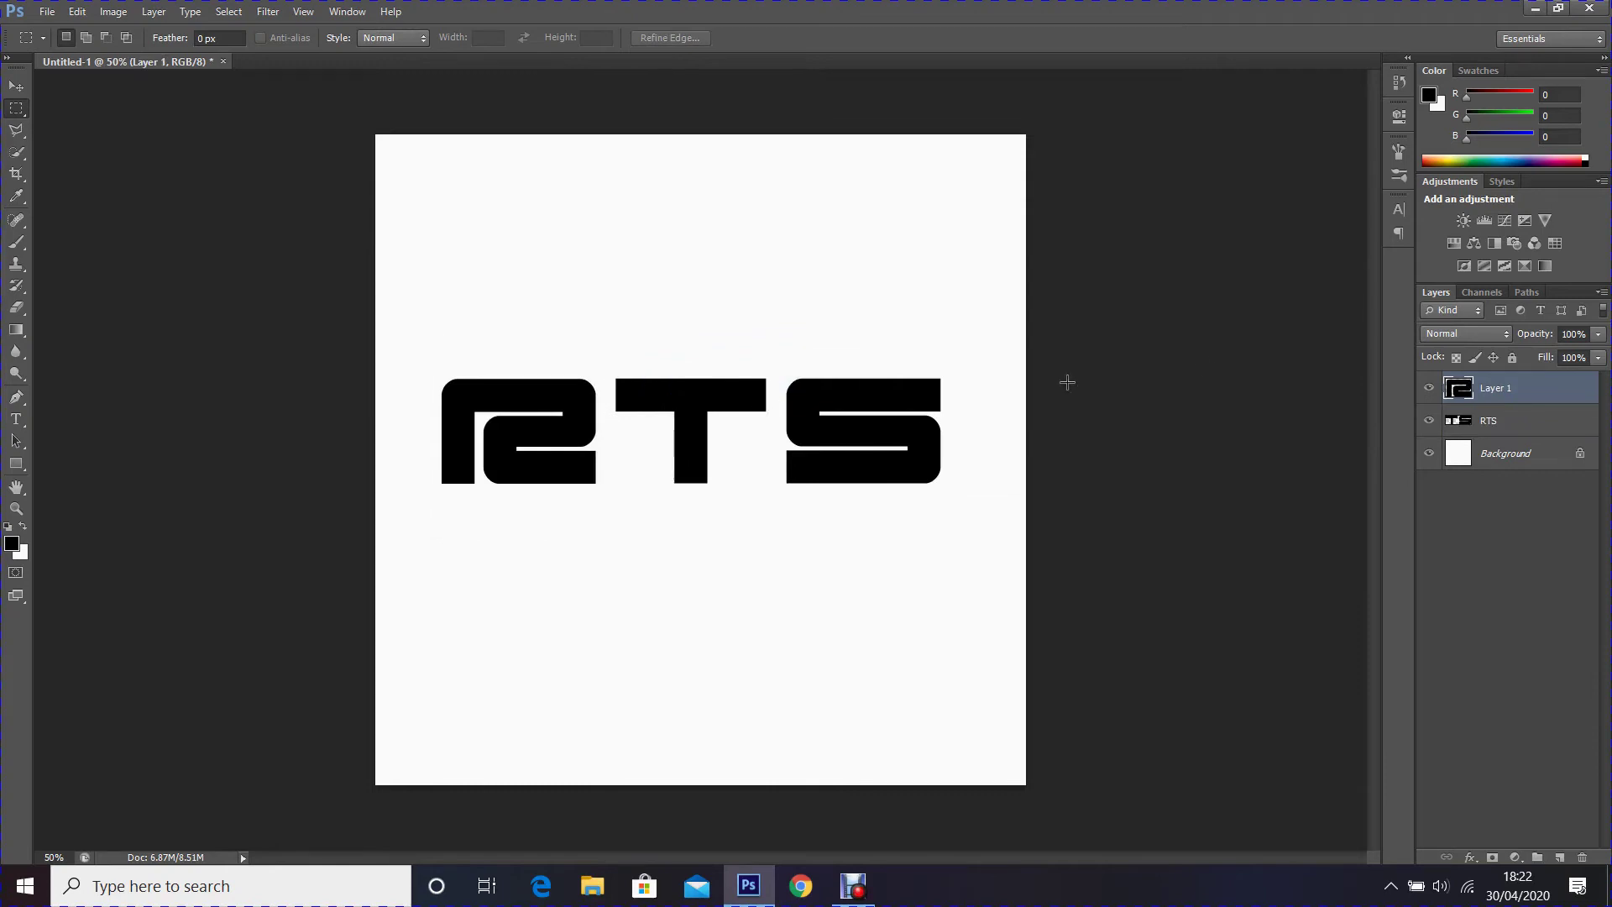
- Rename the layer holding the cut-out first letter to "R"
double_click(1501, 389)
text(R)
key(Return)
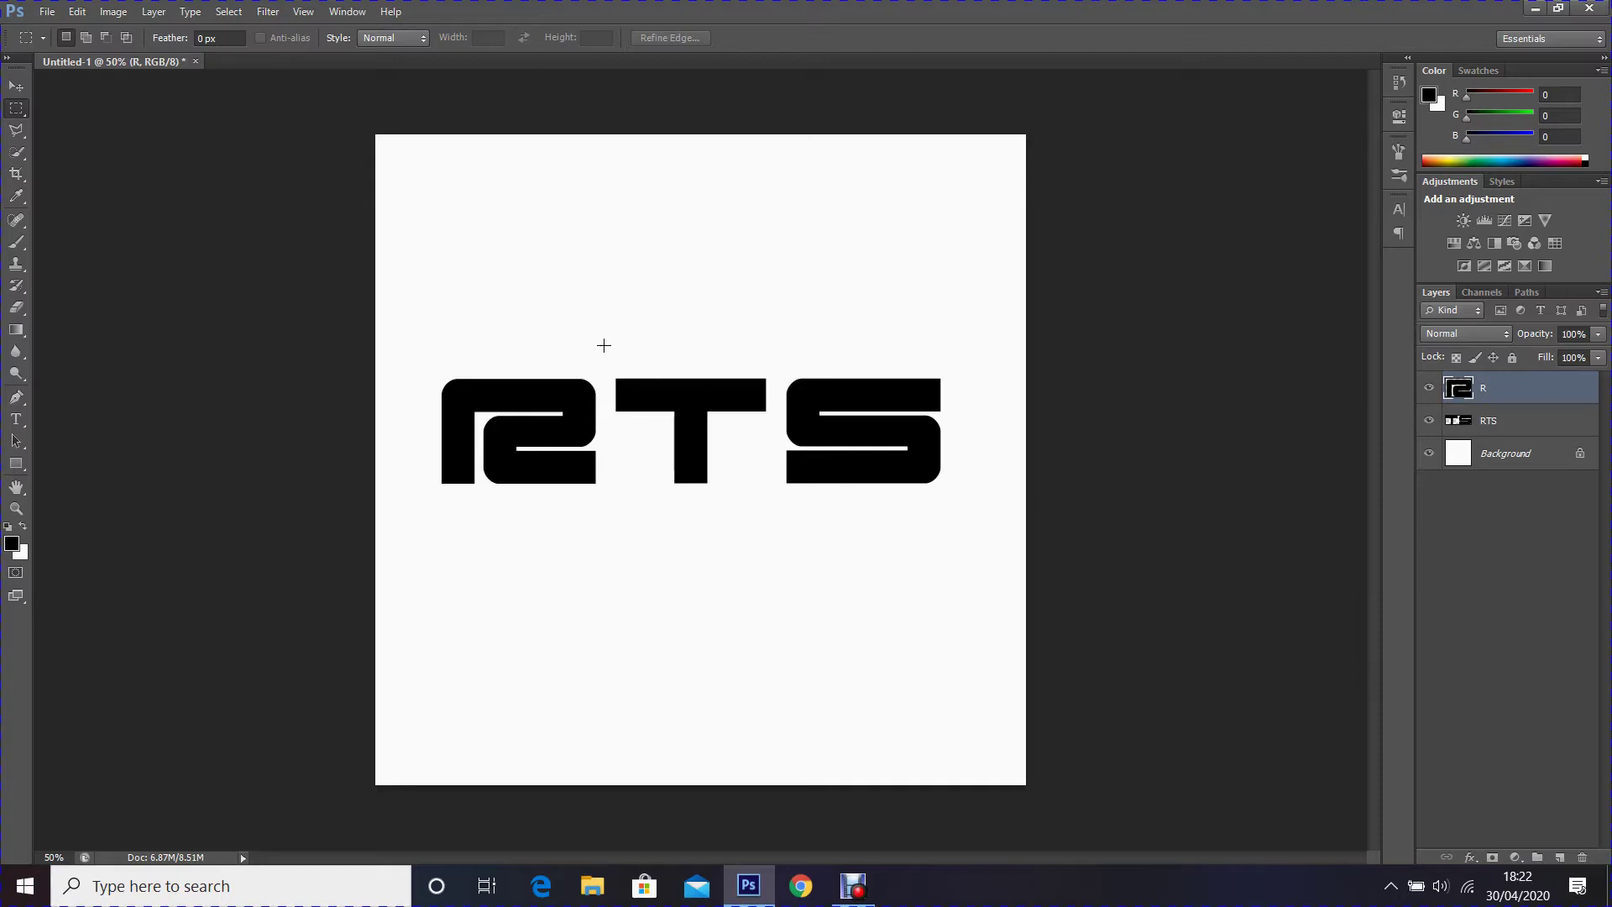
- Cut the letter T from the RTS layer onto a new layer and name it "T"
drag(603, 337, 773, 532)
click(787, 533)
key(ctrl+z)
click(1488, 421)
right_click(743, 555)
click(768, 382)
double_click(1497, 420)
key(Return)
- Rename the remaining RTS layer to "S"
click(1491, 460)
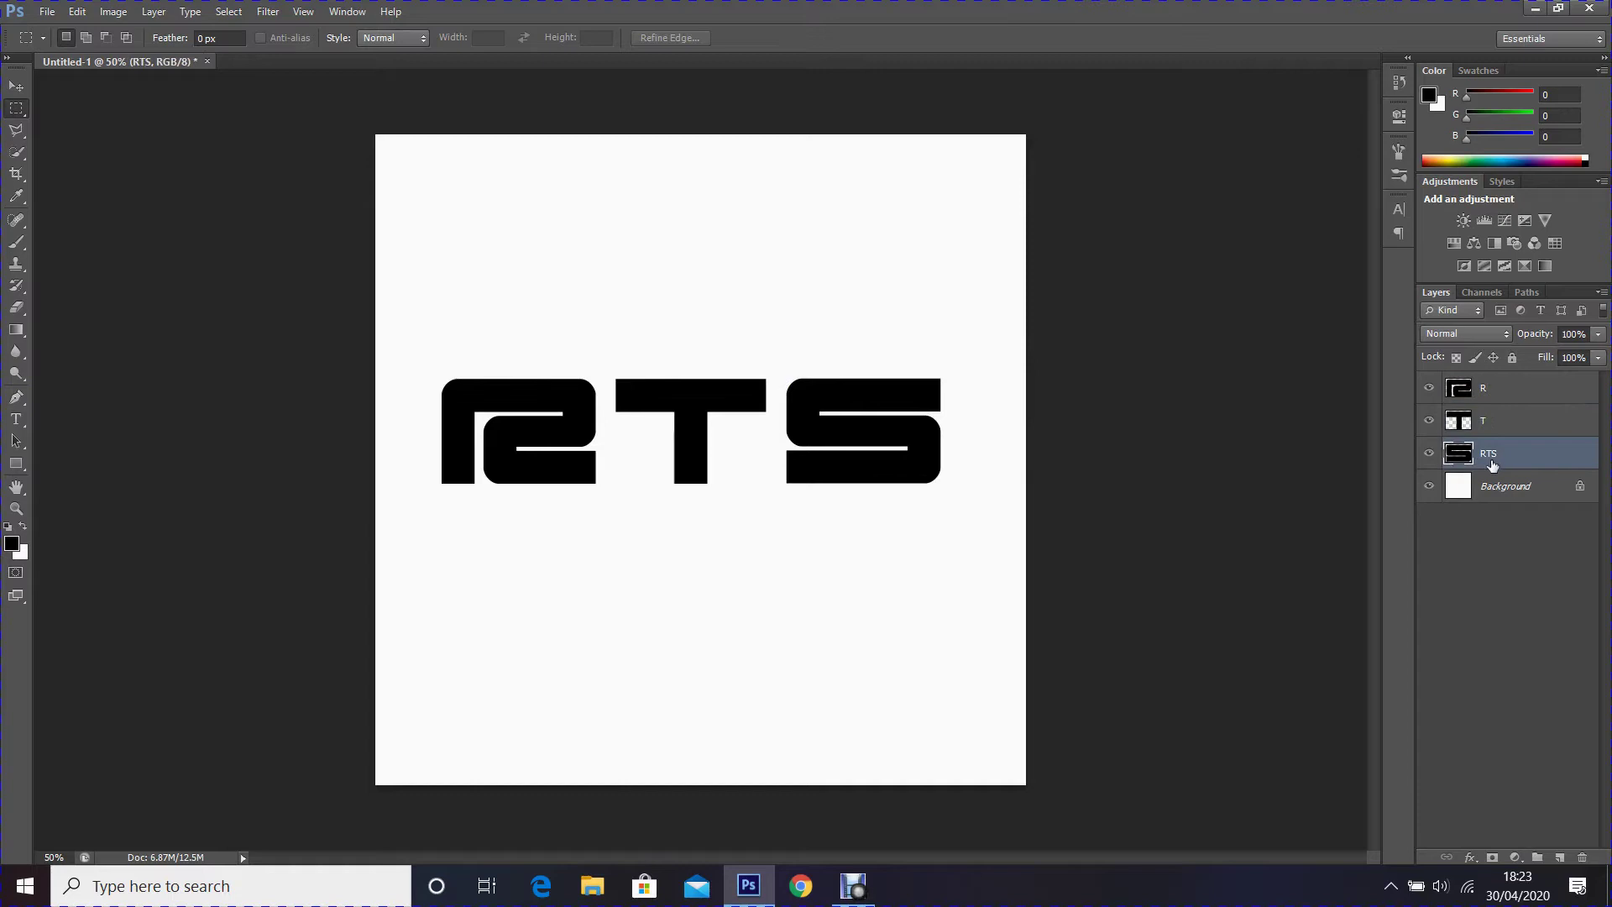
double_click(1490, 457)
text(S)
key(Return)
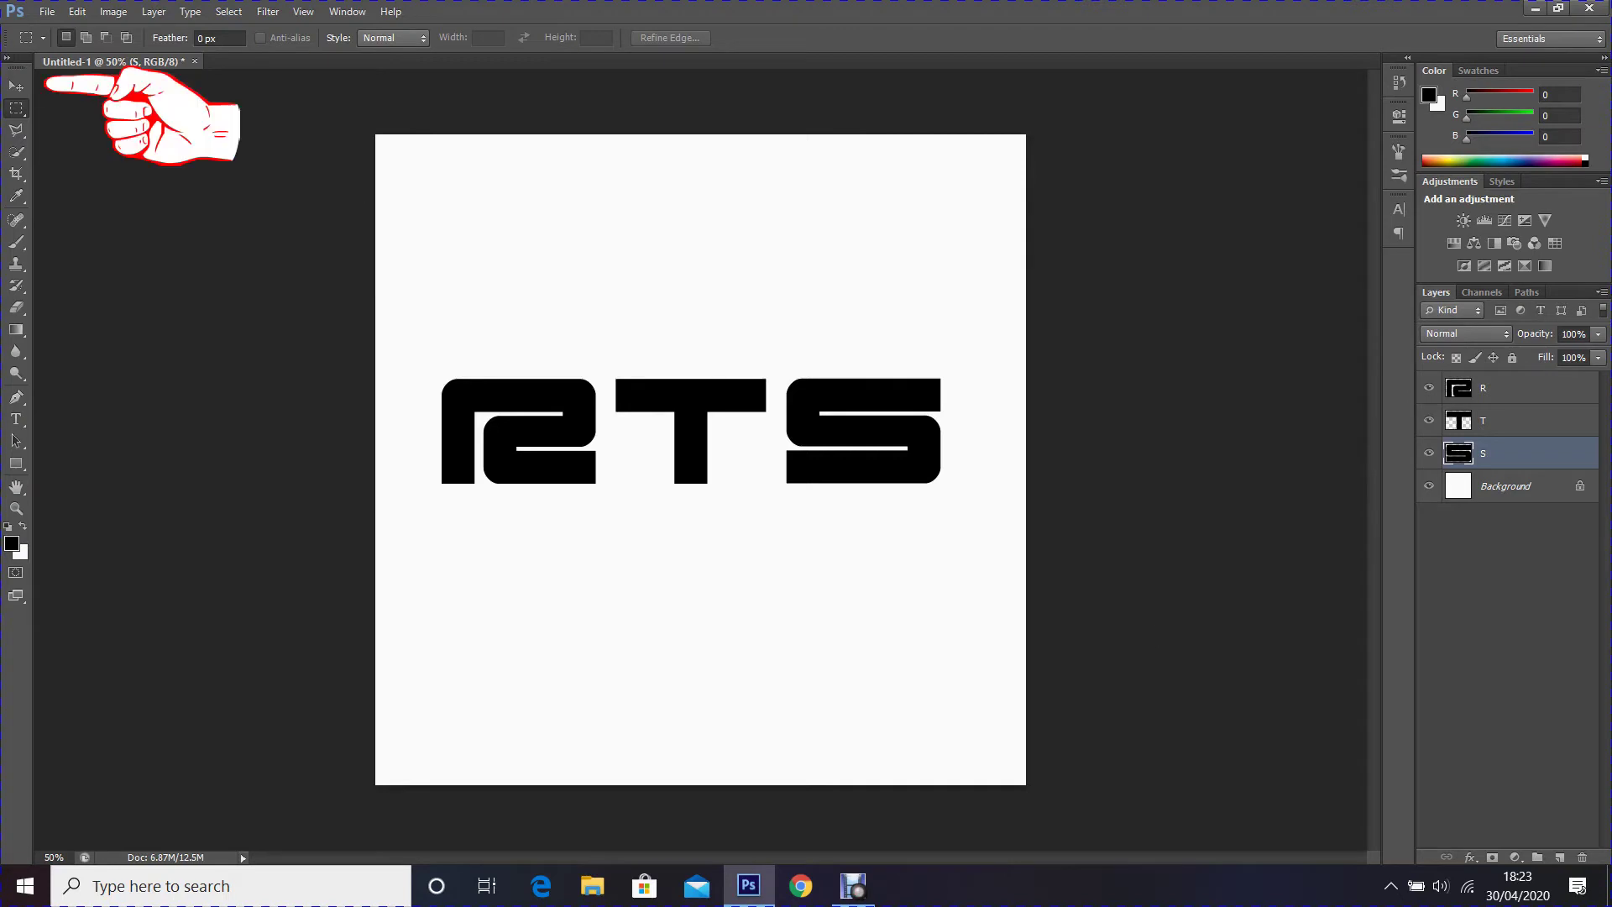
- Shift the S layer horizontally toward the T until it overlaps the right arm of the crossbar, leaving a gap beside the stem
click(24, 94)
key(shift+Left)
key(shift+Left)
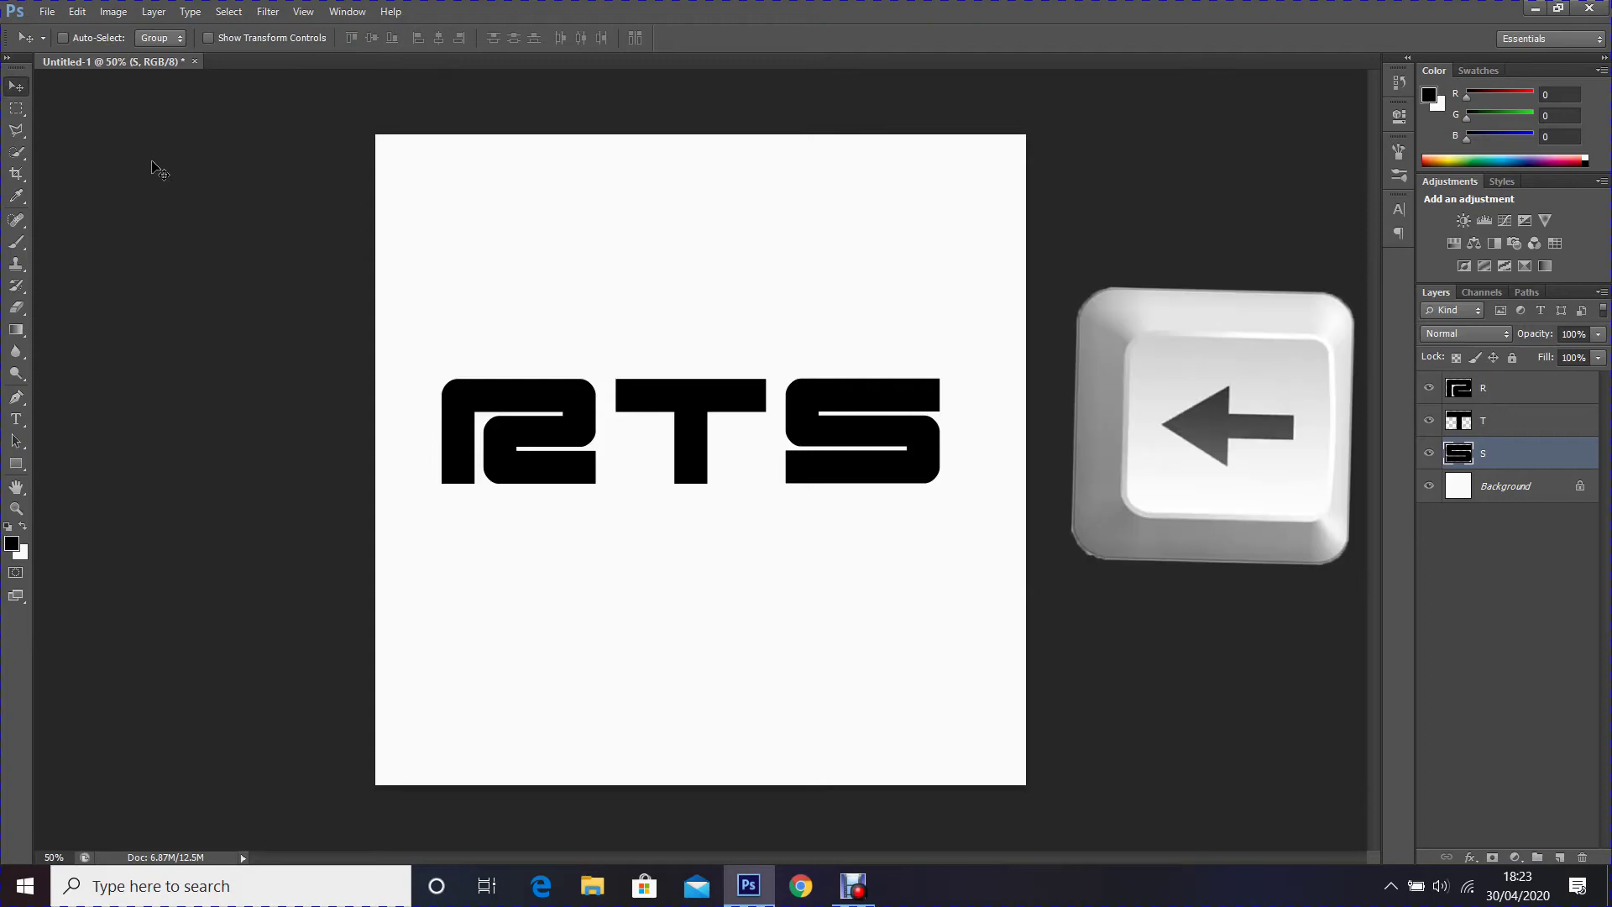
key(shift+Left)
key(shift+Left)
key(shift+Left)
key(shift+Left)
key(shift+Left)
key(shift+Left)
key(shift+Left)
key(shift+Left)
key(shift+Left)
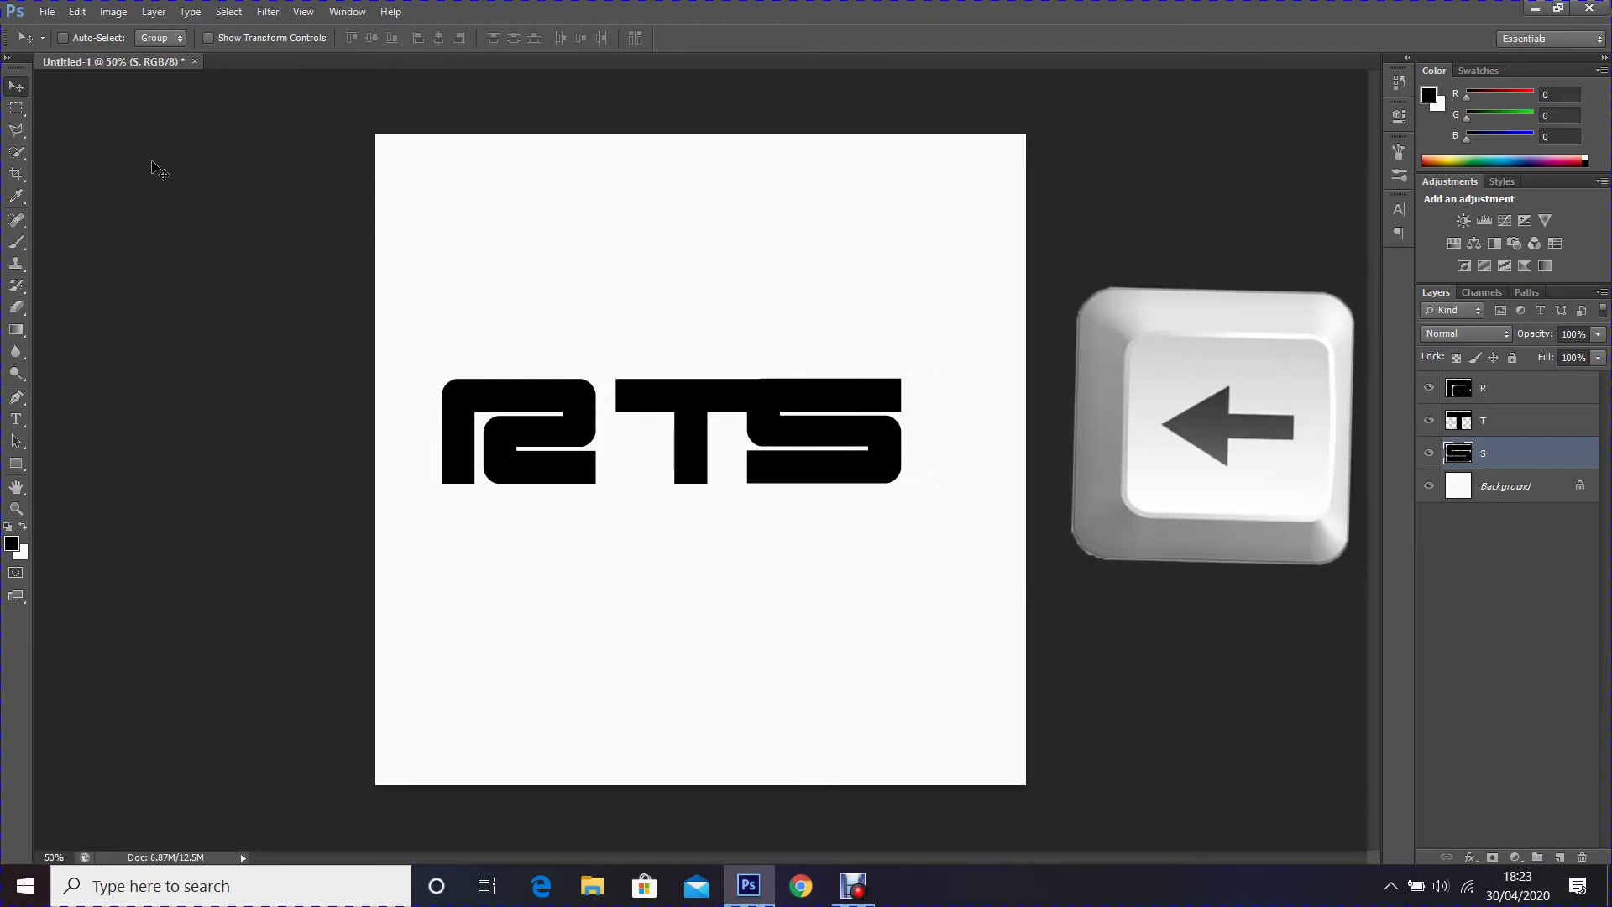
key(Left)
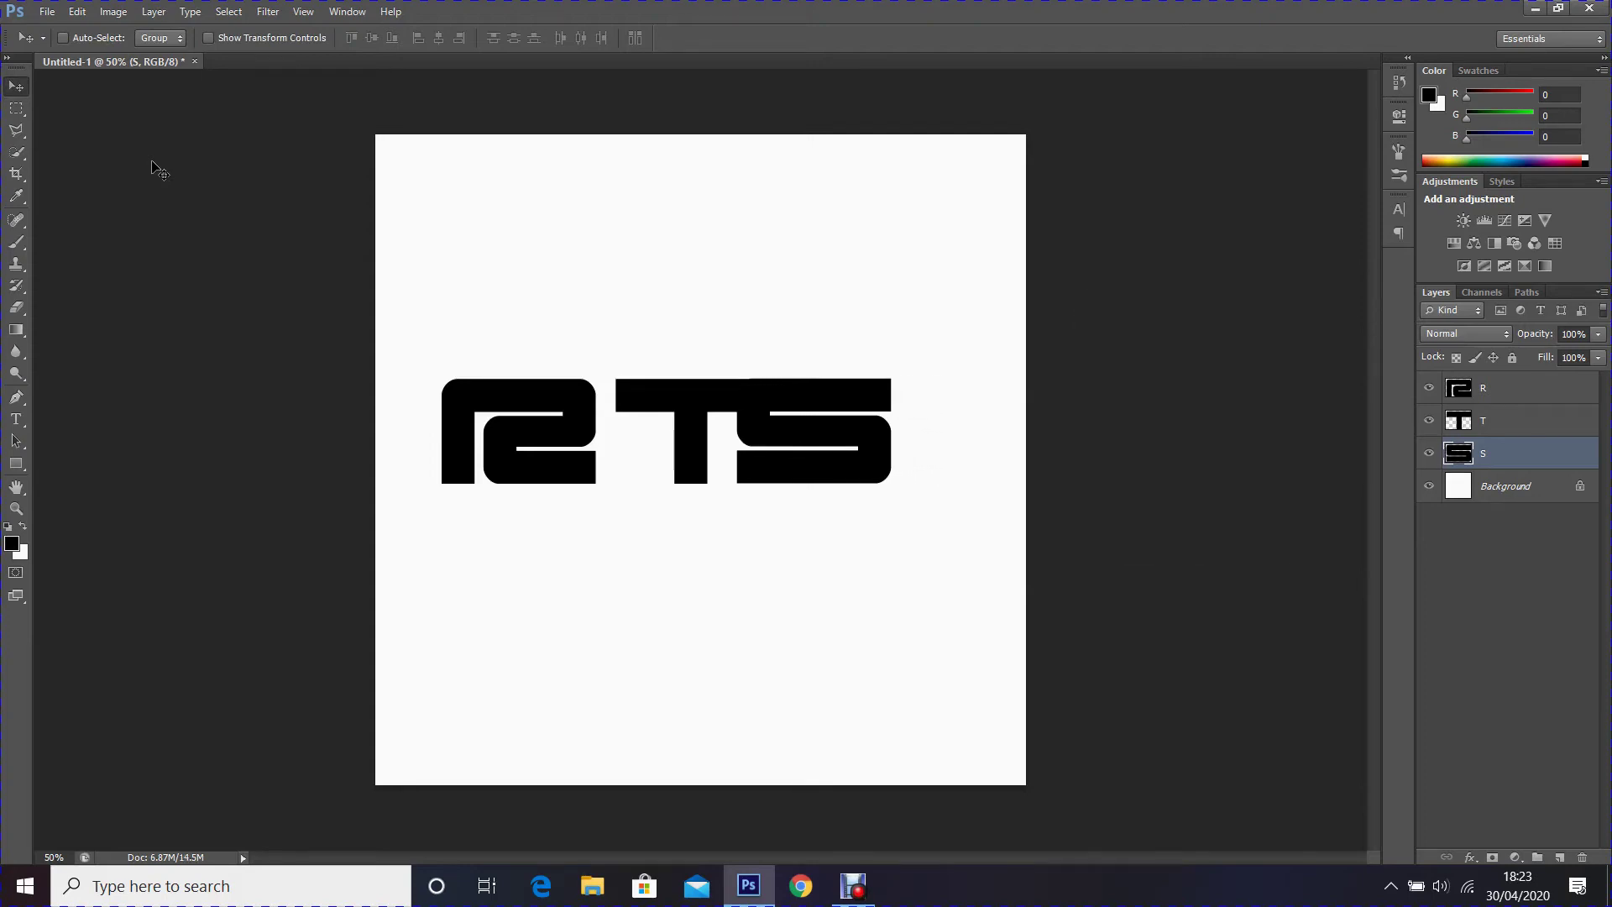
click(1428, 420)
click(1428, 455)
click(1428, 454)
key(shift+Left)
key(shift+Left)
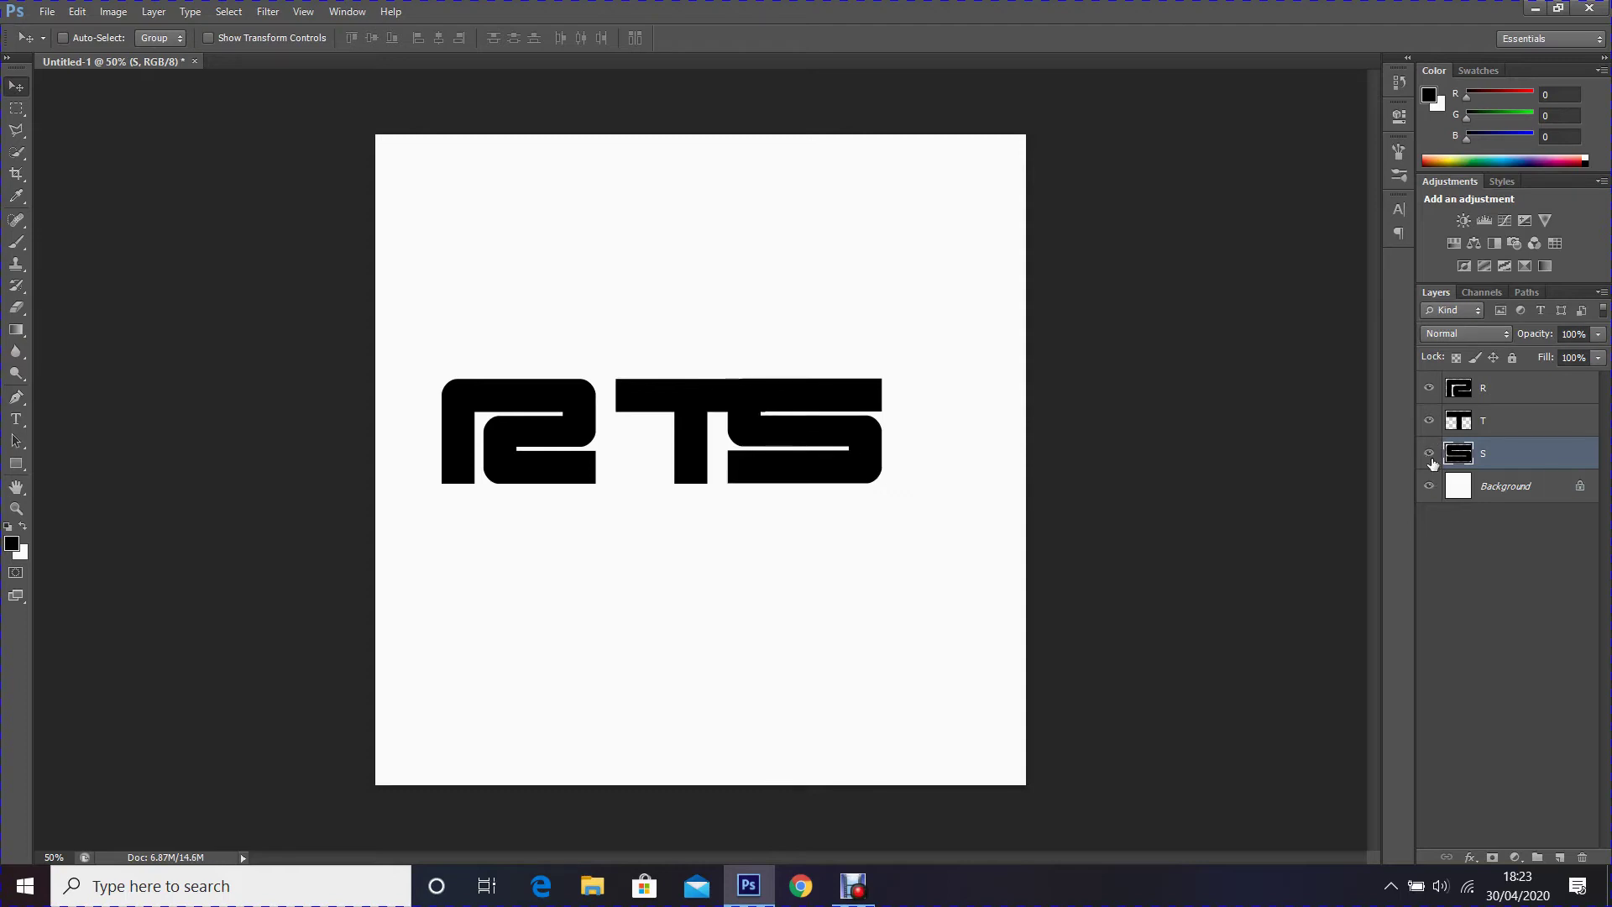
- Shift the R layer horizontally toward the T until it overlaps the left arm of the crossbar, leaving a gap beside the stem
click(1487, 393)
key(shift+Right)
key(shift+Right)
key(shift+Right)
key(shift+Right)
key(shift+Right)
key(shift+Right)
key(shift+Right)
key(shift+Right)
key(shift+Right)
key(shift+Right)
key(shift+Right)
key(shift+Right)
key(shift+Right)
key(shift+Right)
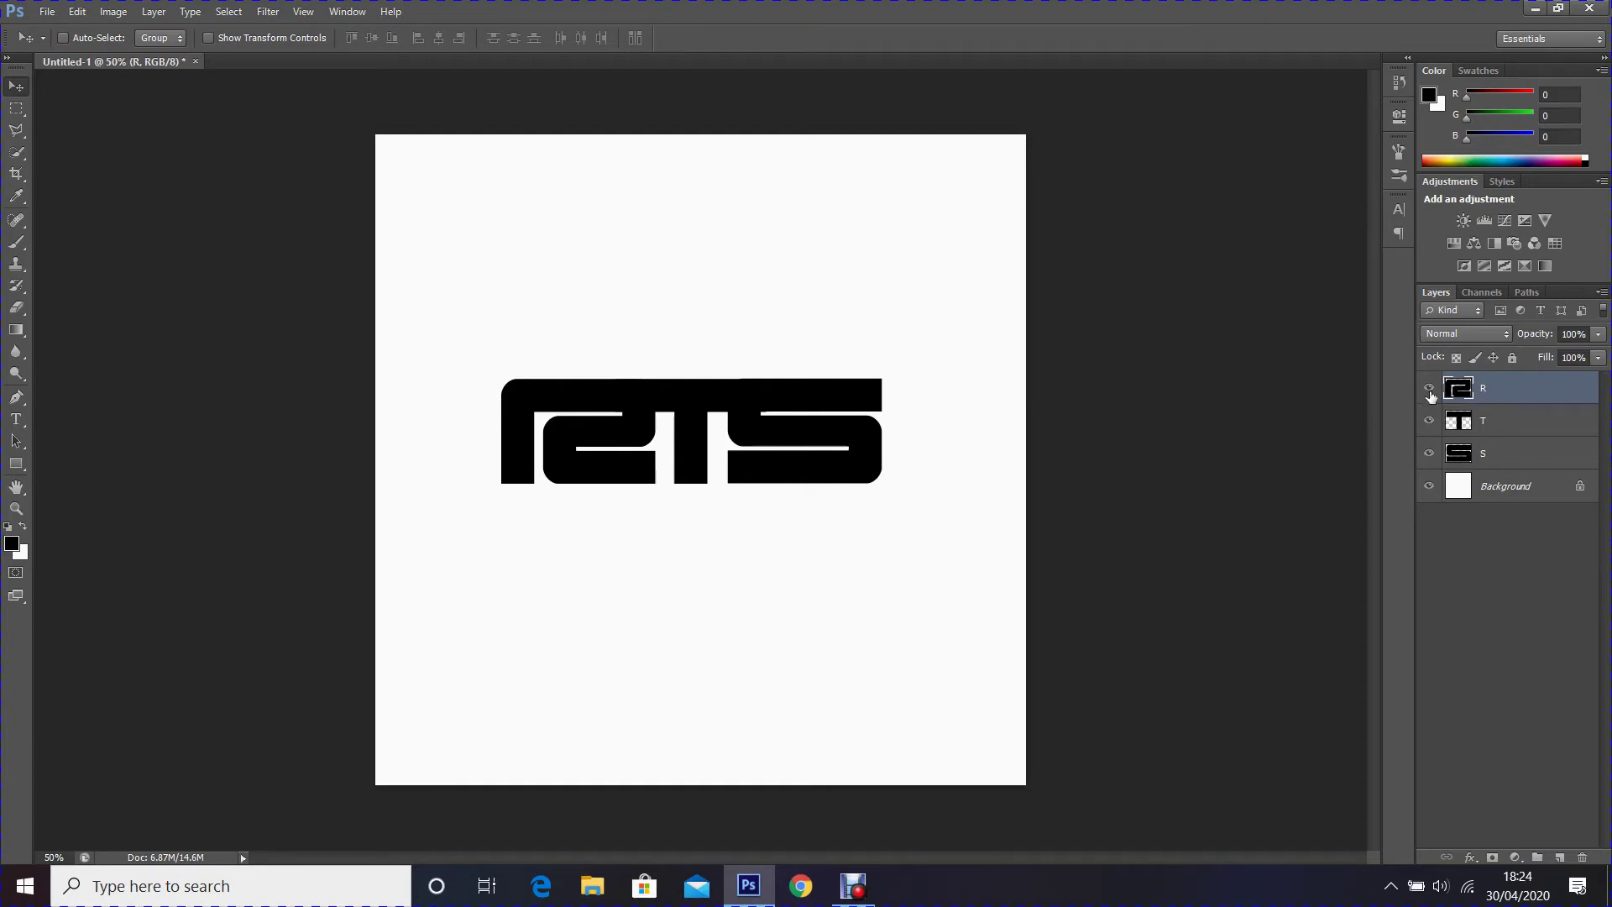
- Duplicate the T layer and hide the original T layer
click(1467, 422)
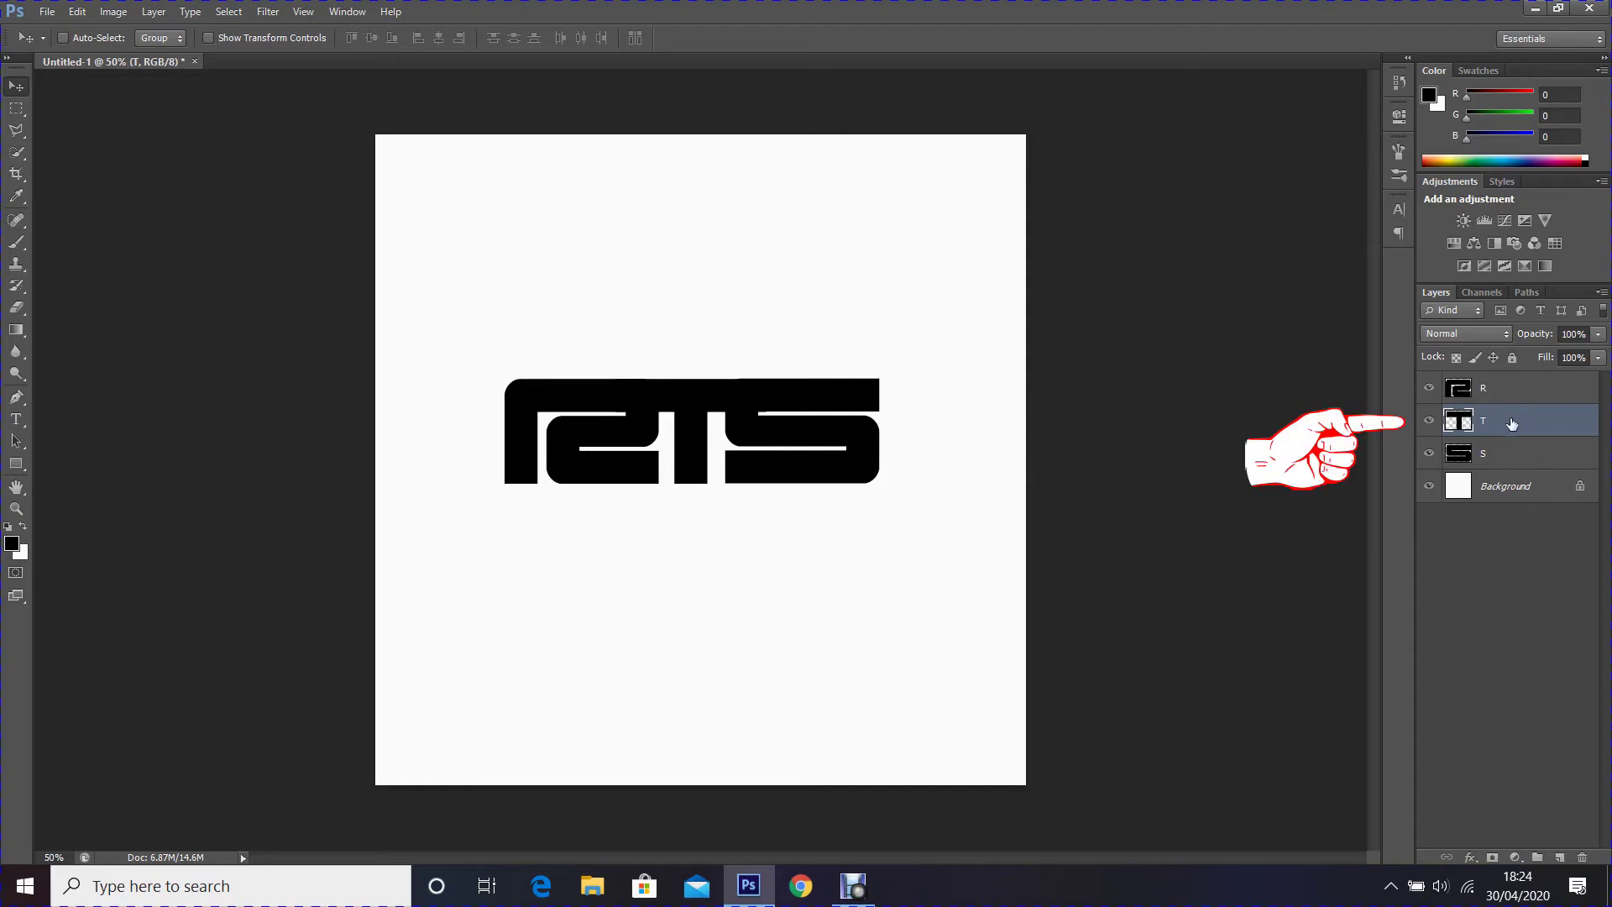
key(ctrl+j)
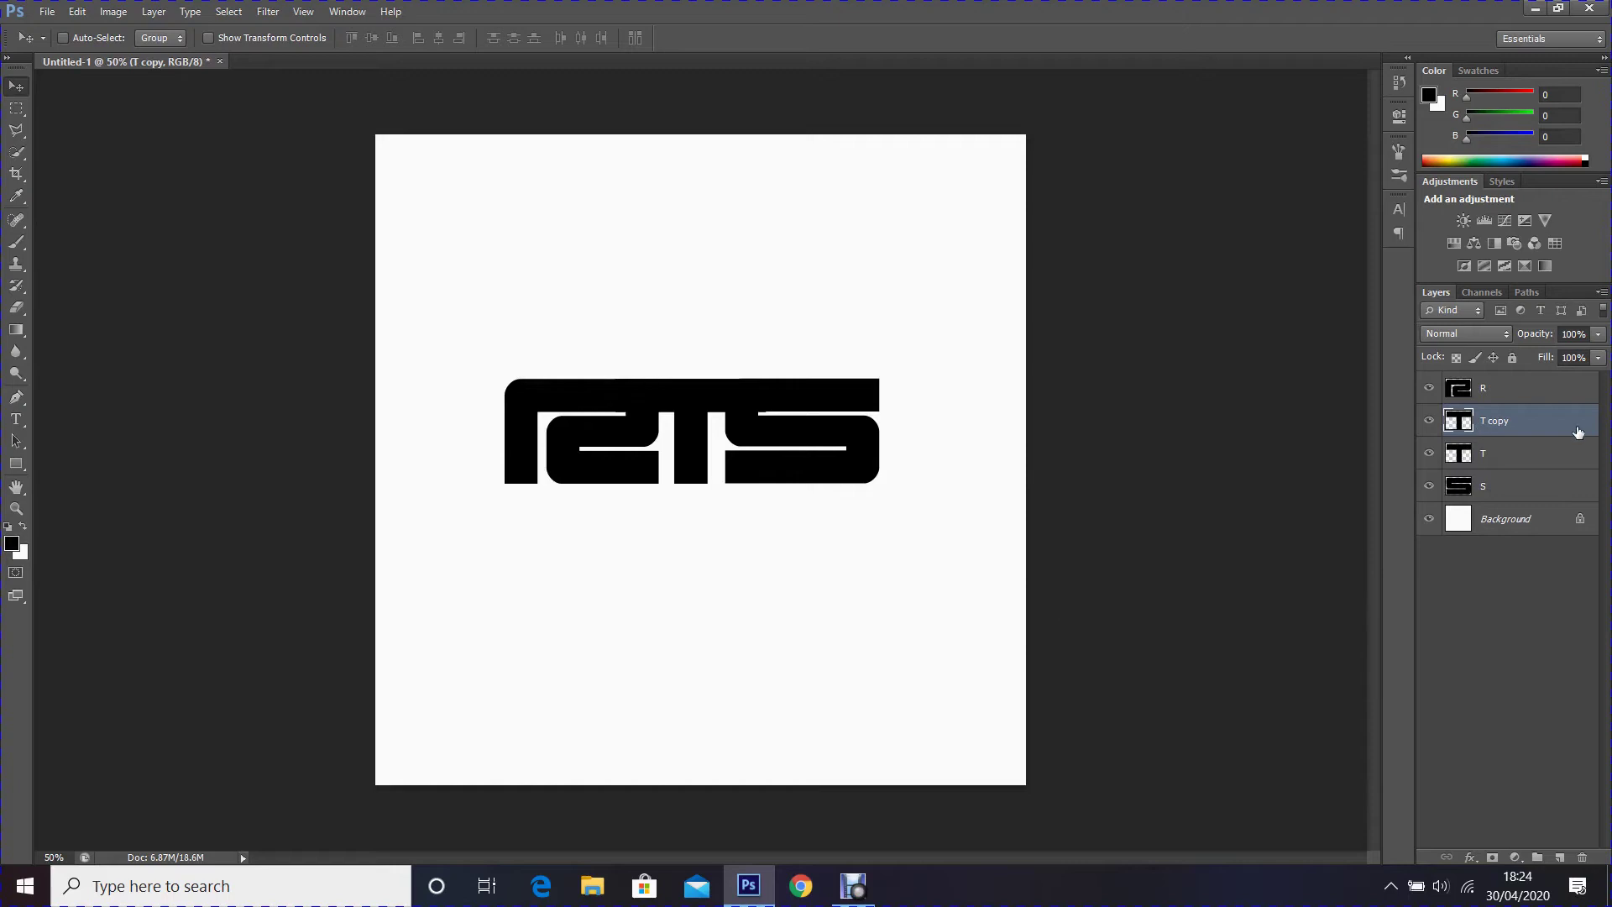
click(1430, 455)
- Select the T shape on the T copy layer with the Magic Wand tool
click(13, 154)
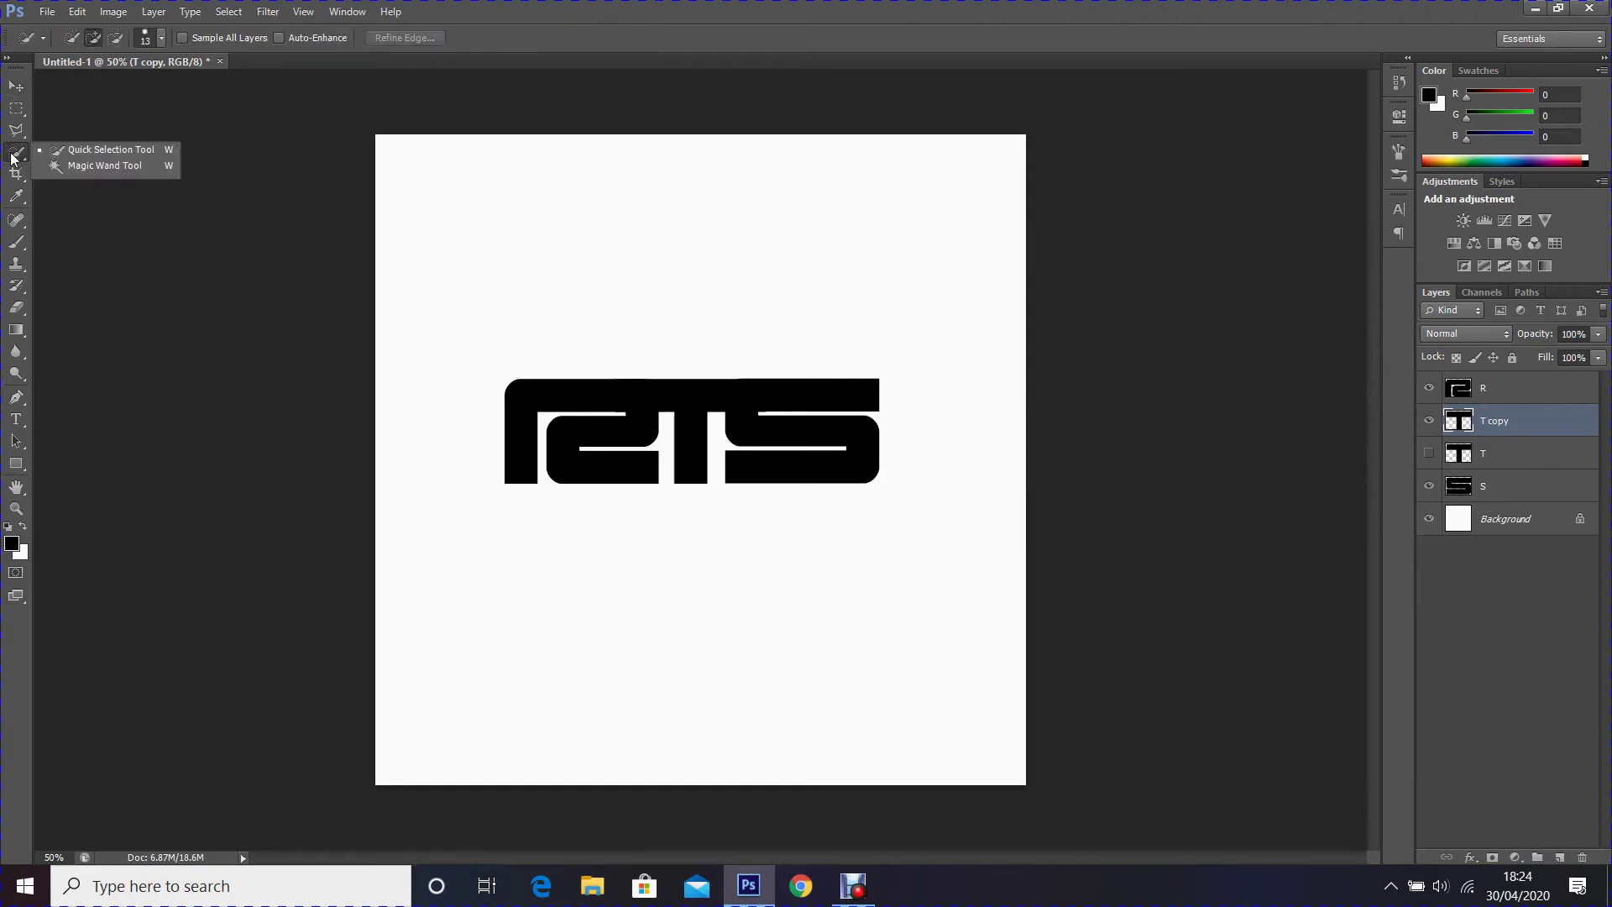
click(99, 166)
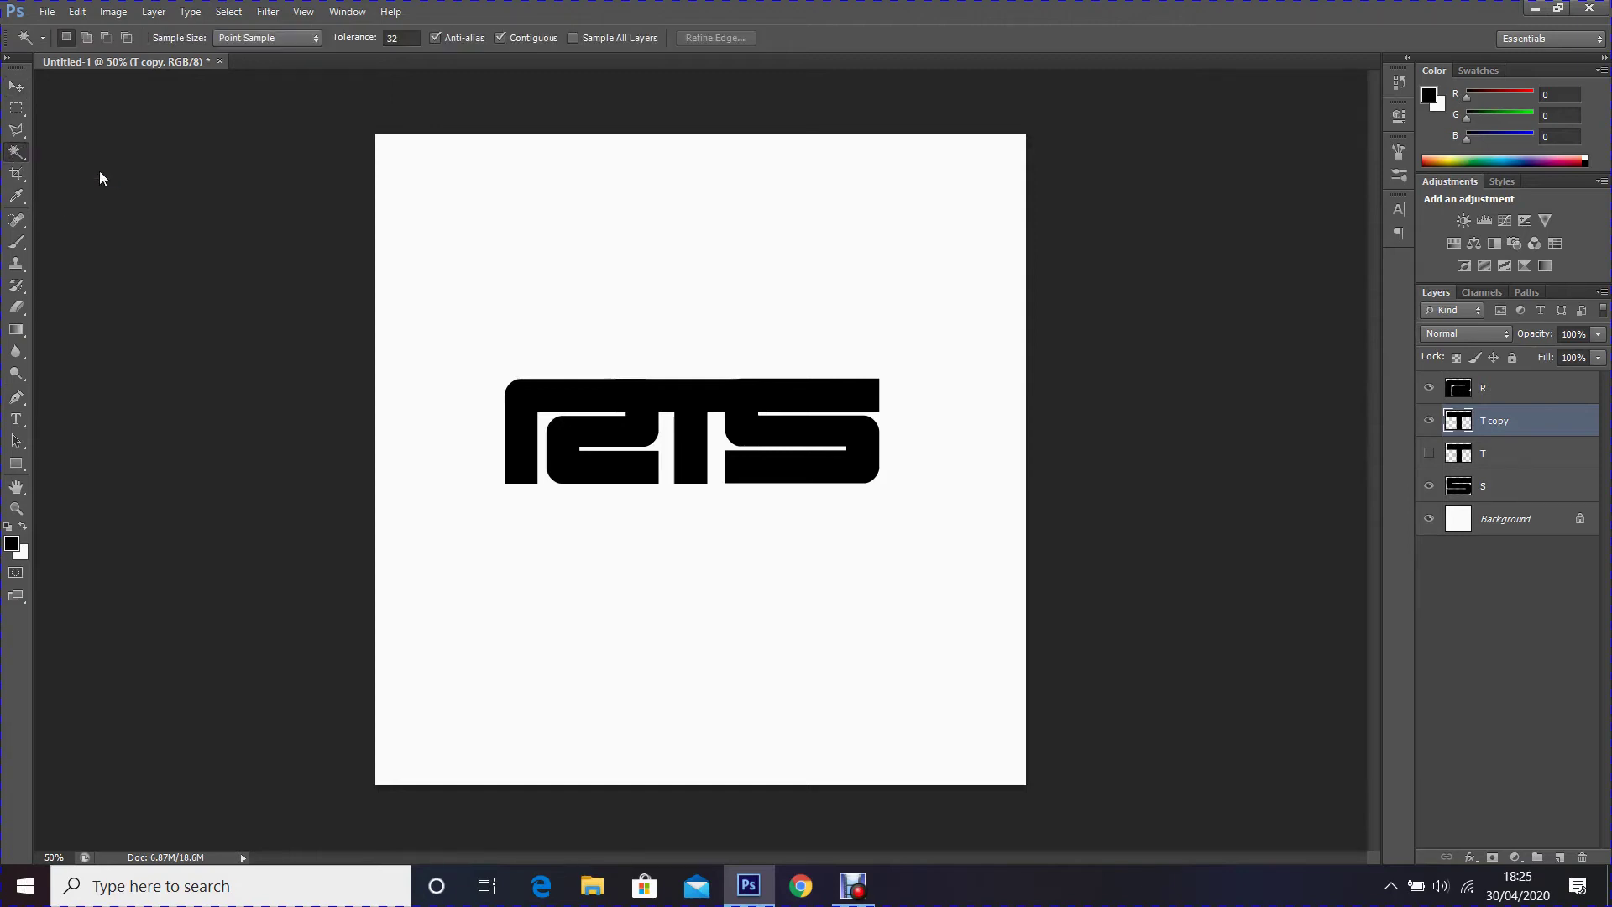
click(690, 402)
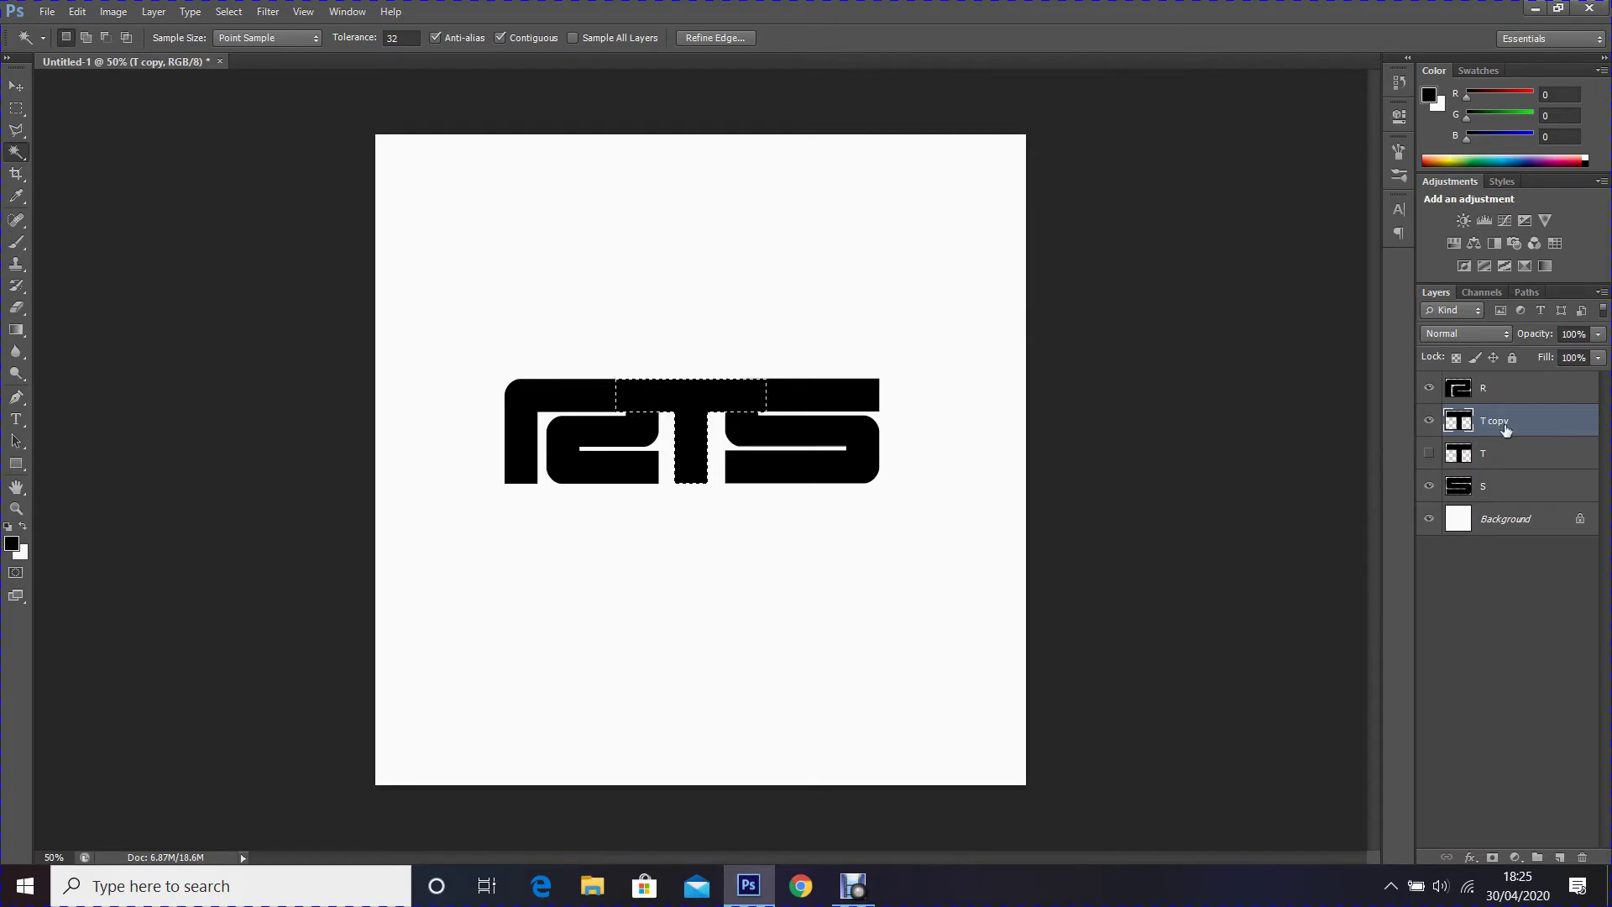
- Merge the R, T copy and S layers into one layer, keeping the T selection active
key(ctrl)
ctrl+click(1488, 390)
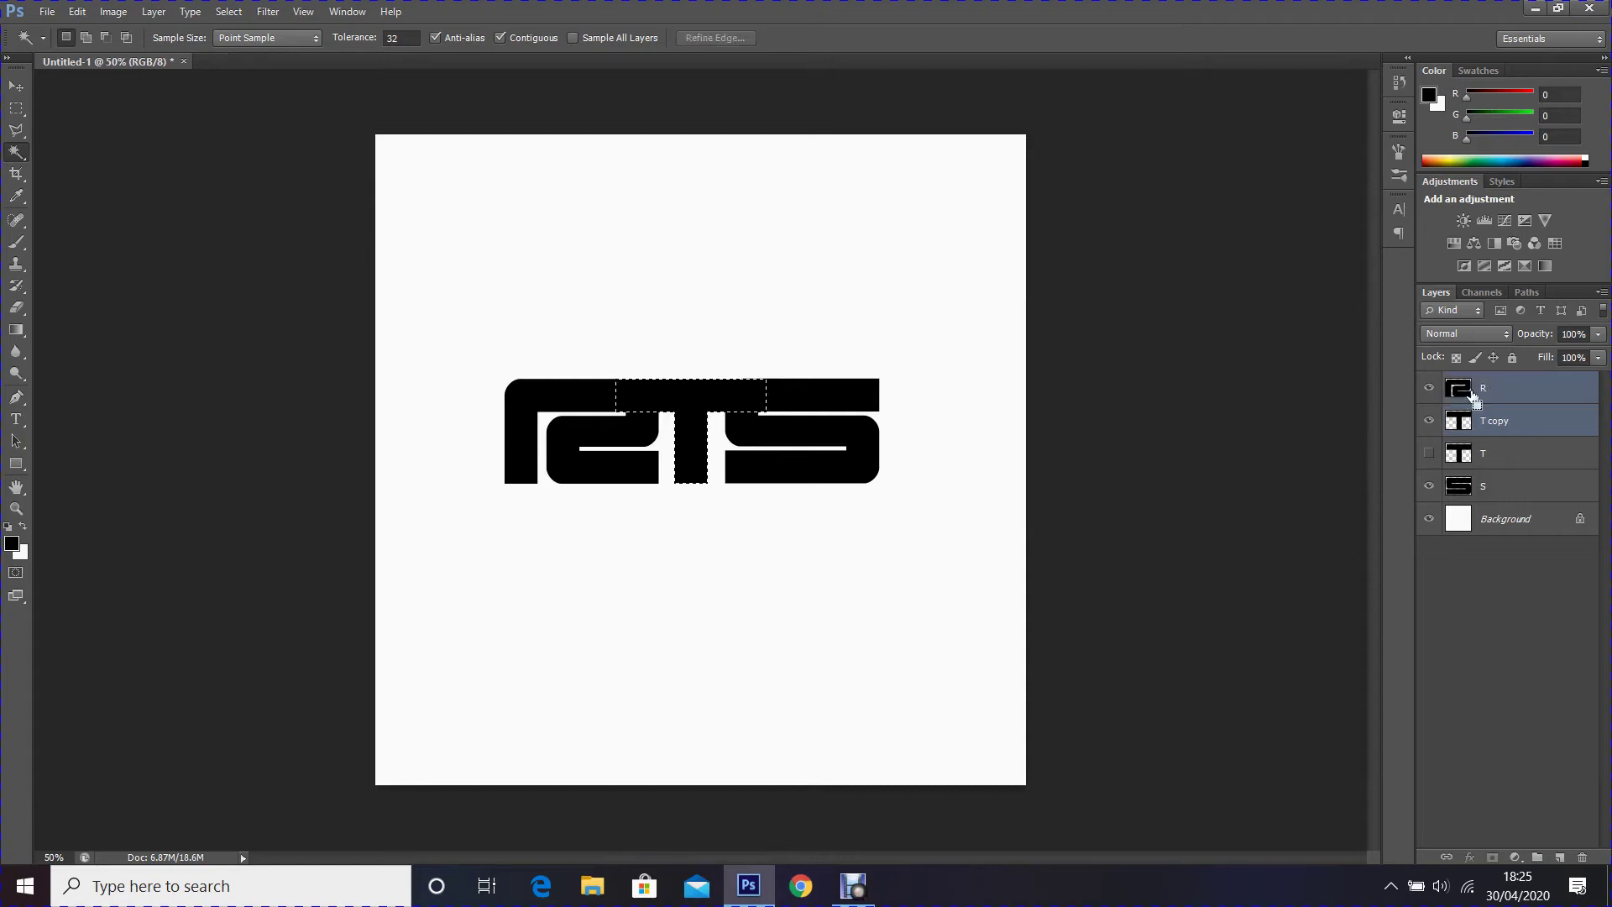
ctrl+click(1498, 487)
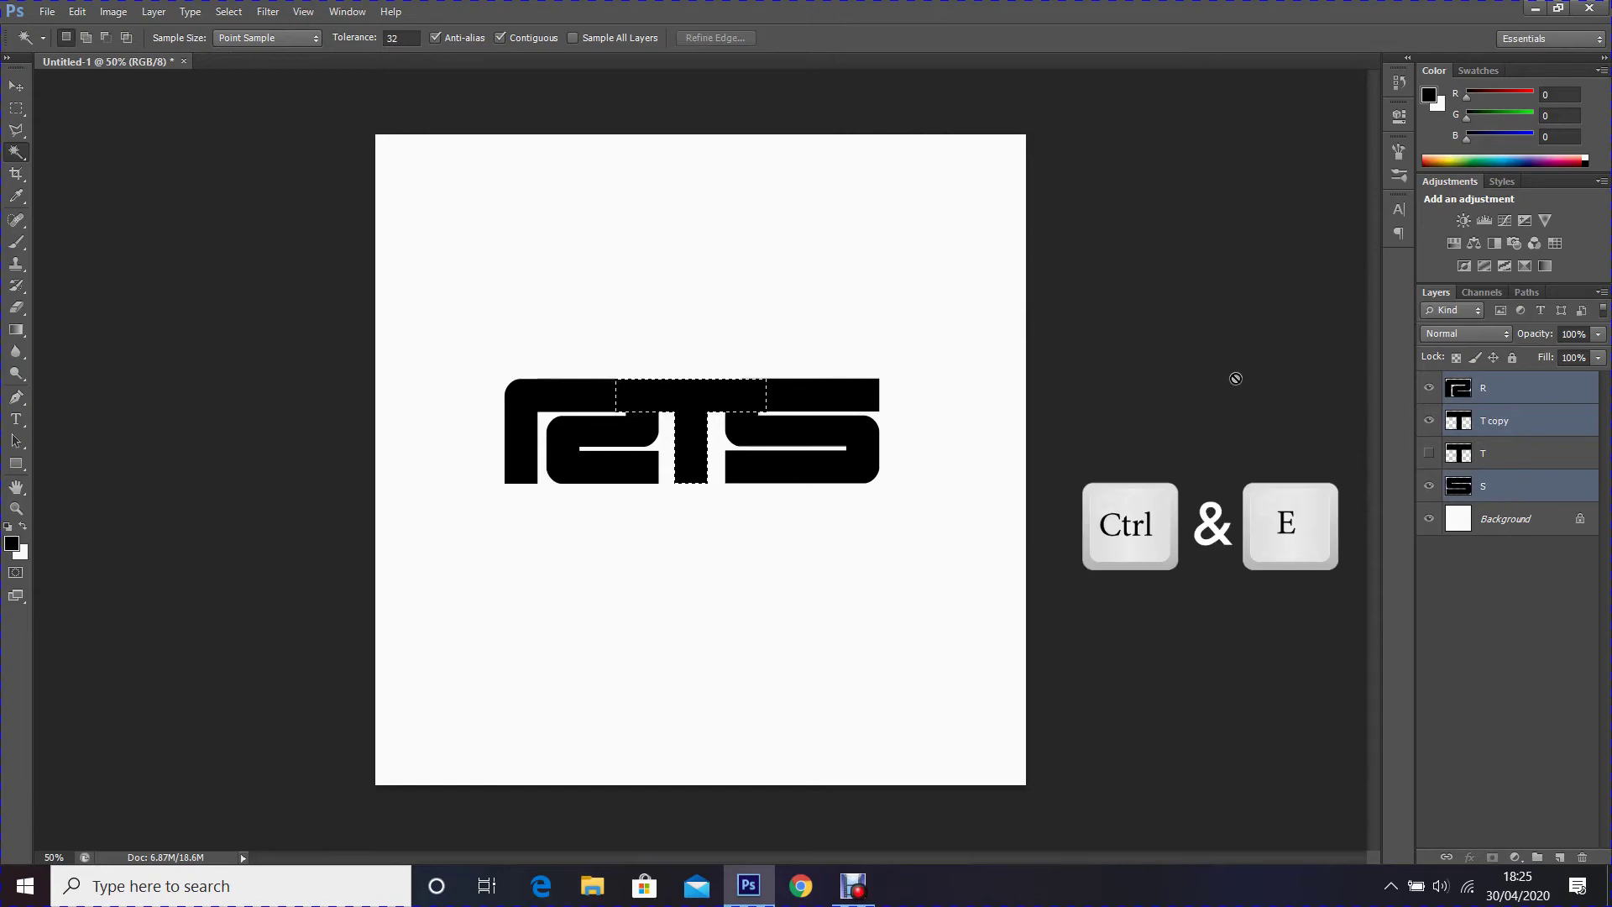
key(ctrl+e)
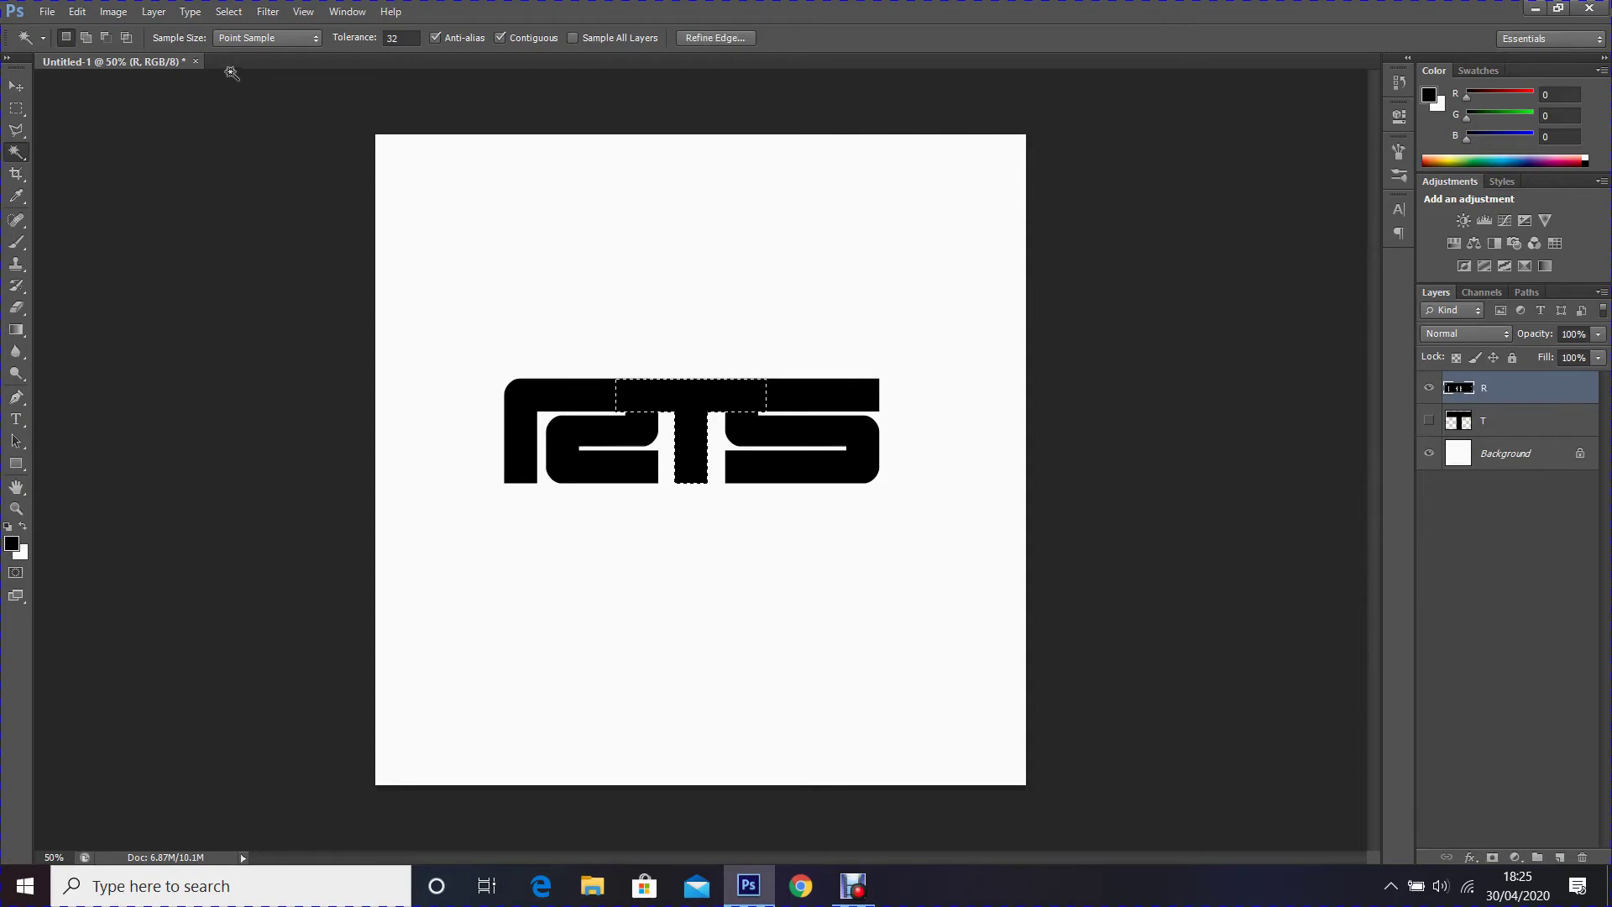
- Expand the T-shaped selection by 7 pixels
click(228, 11)
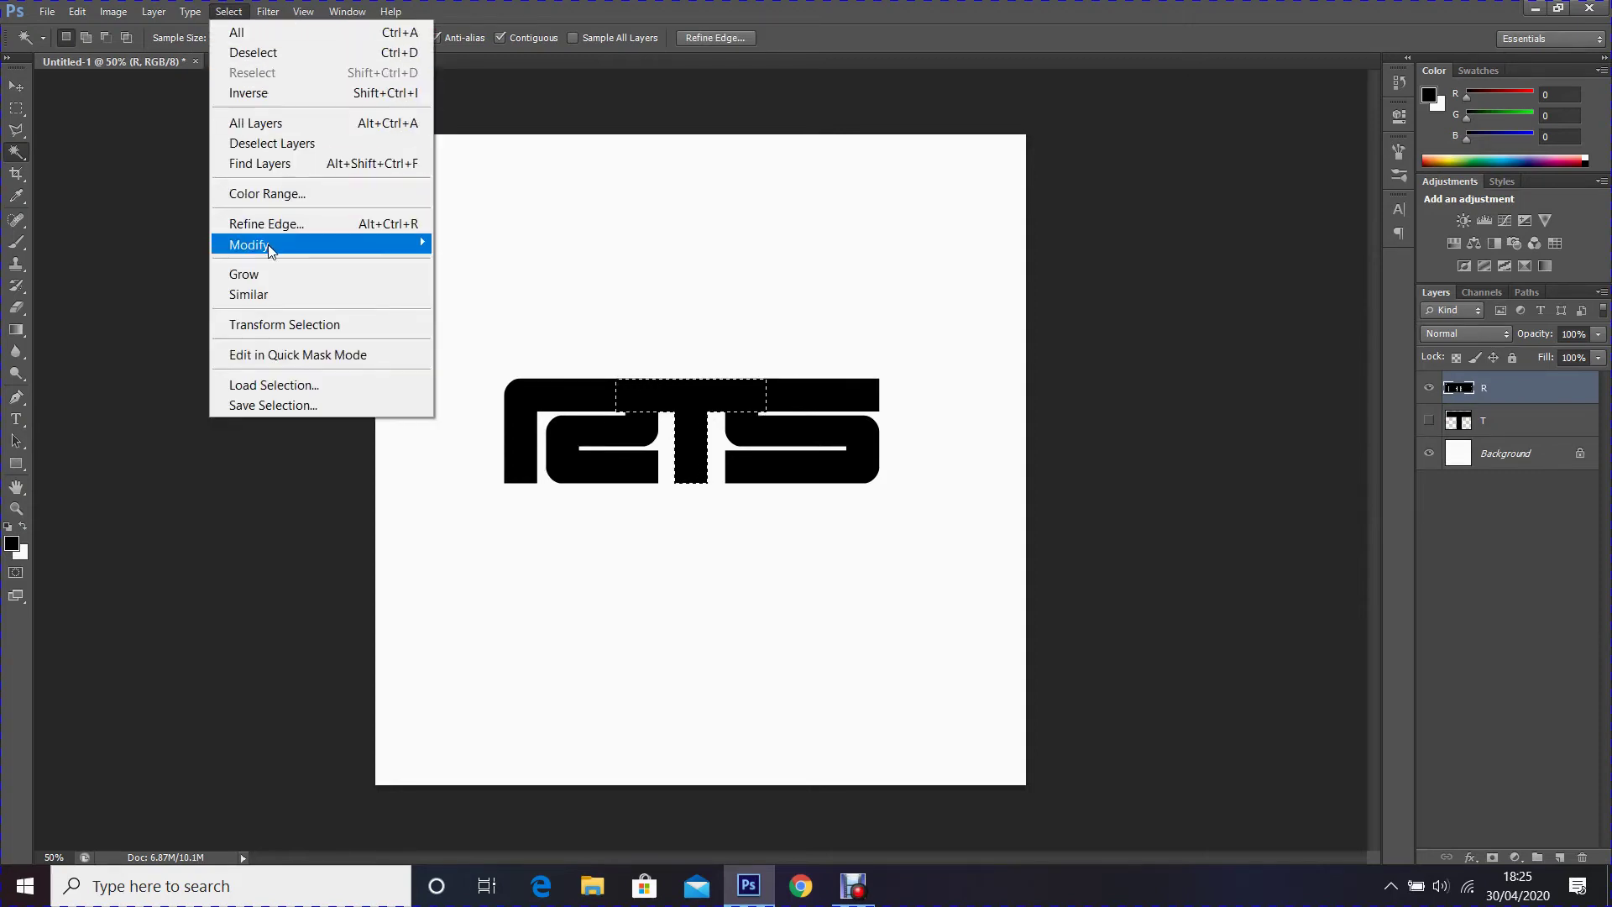
mouse_move(420, 242)
click(487, 281)
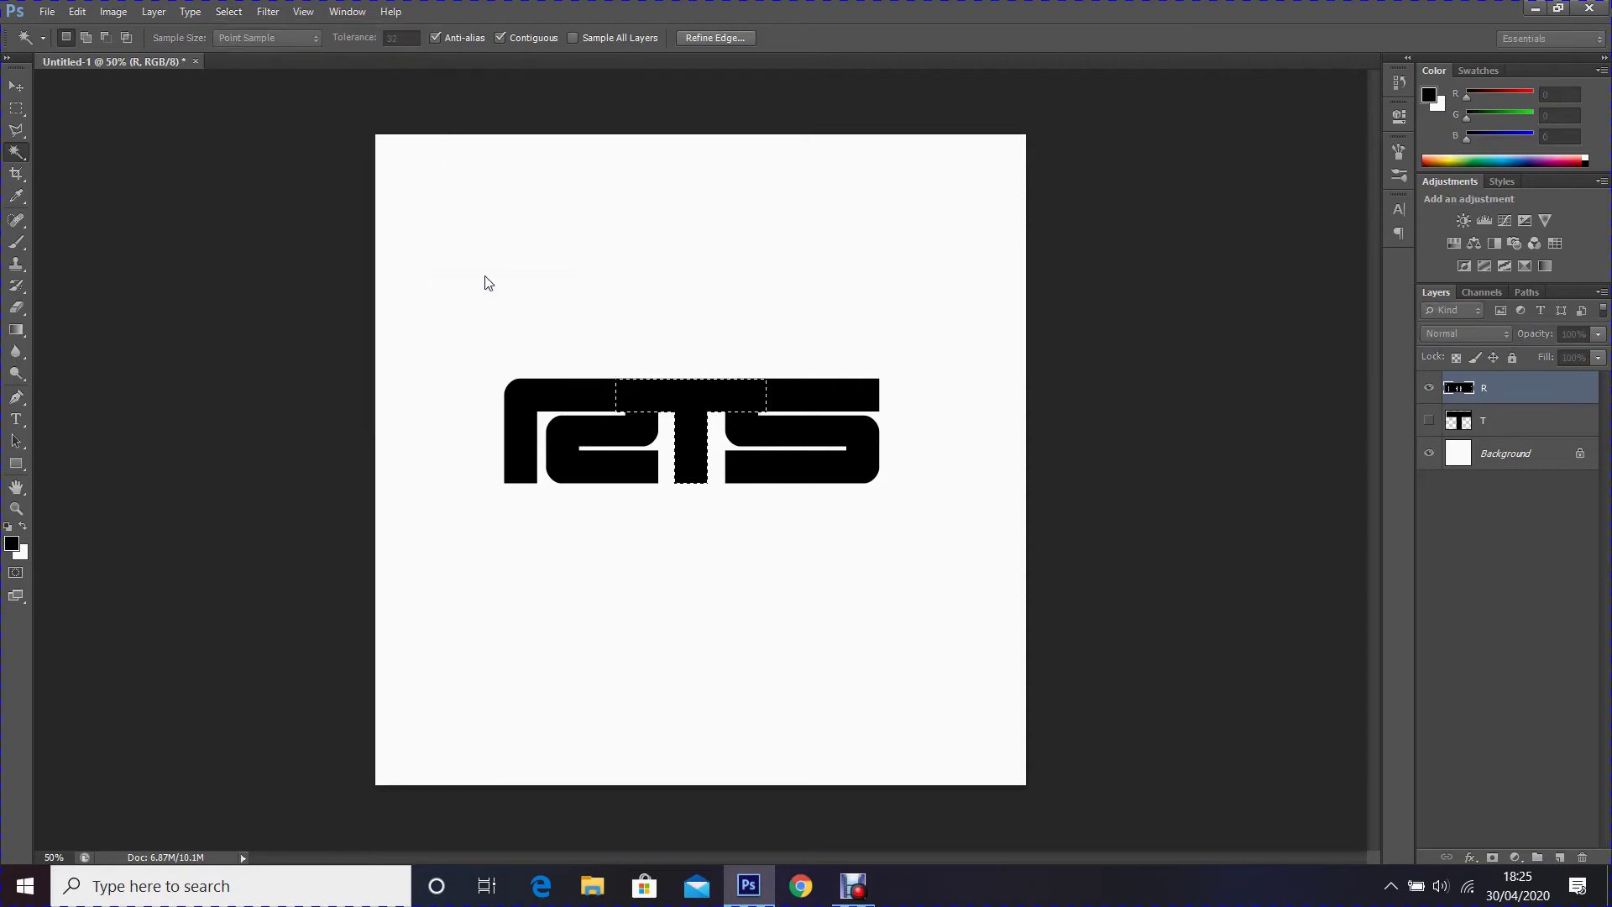
text(7)
click(888, 302)
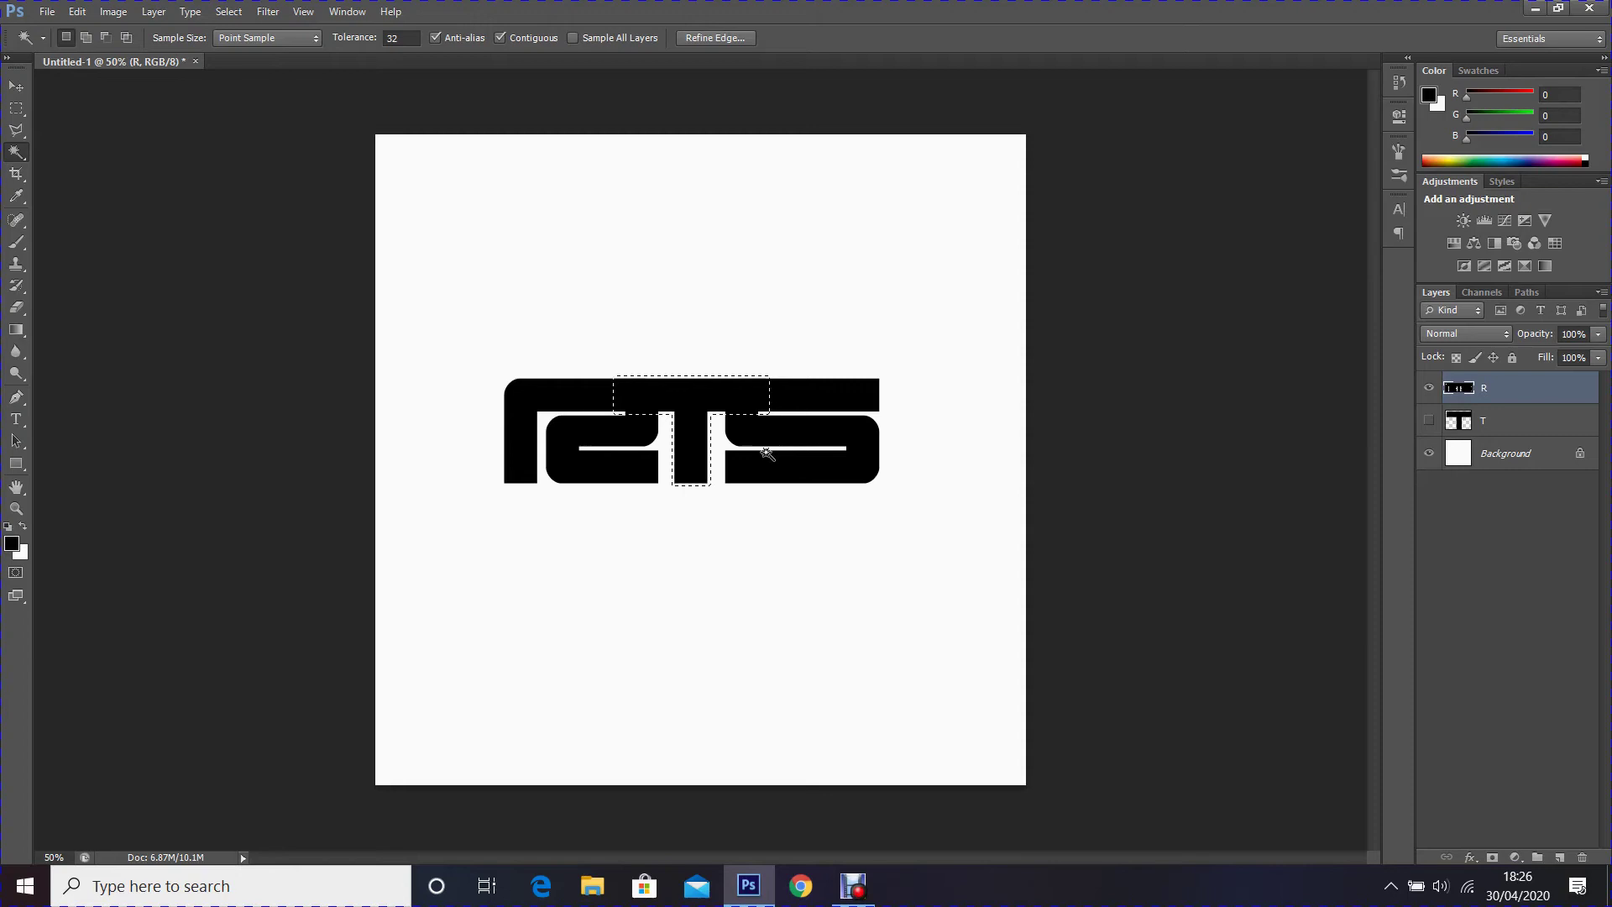
- Clear the expanded T-shaped area from the merged letter layer, deselect it, and show the original T layer again
click(77, 11)
click(146, 235)
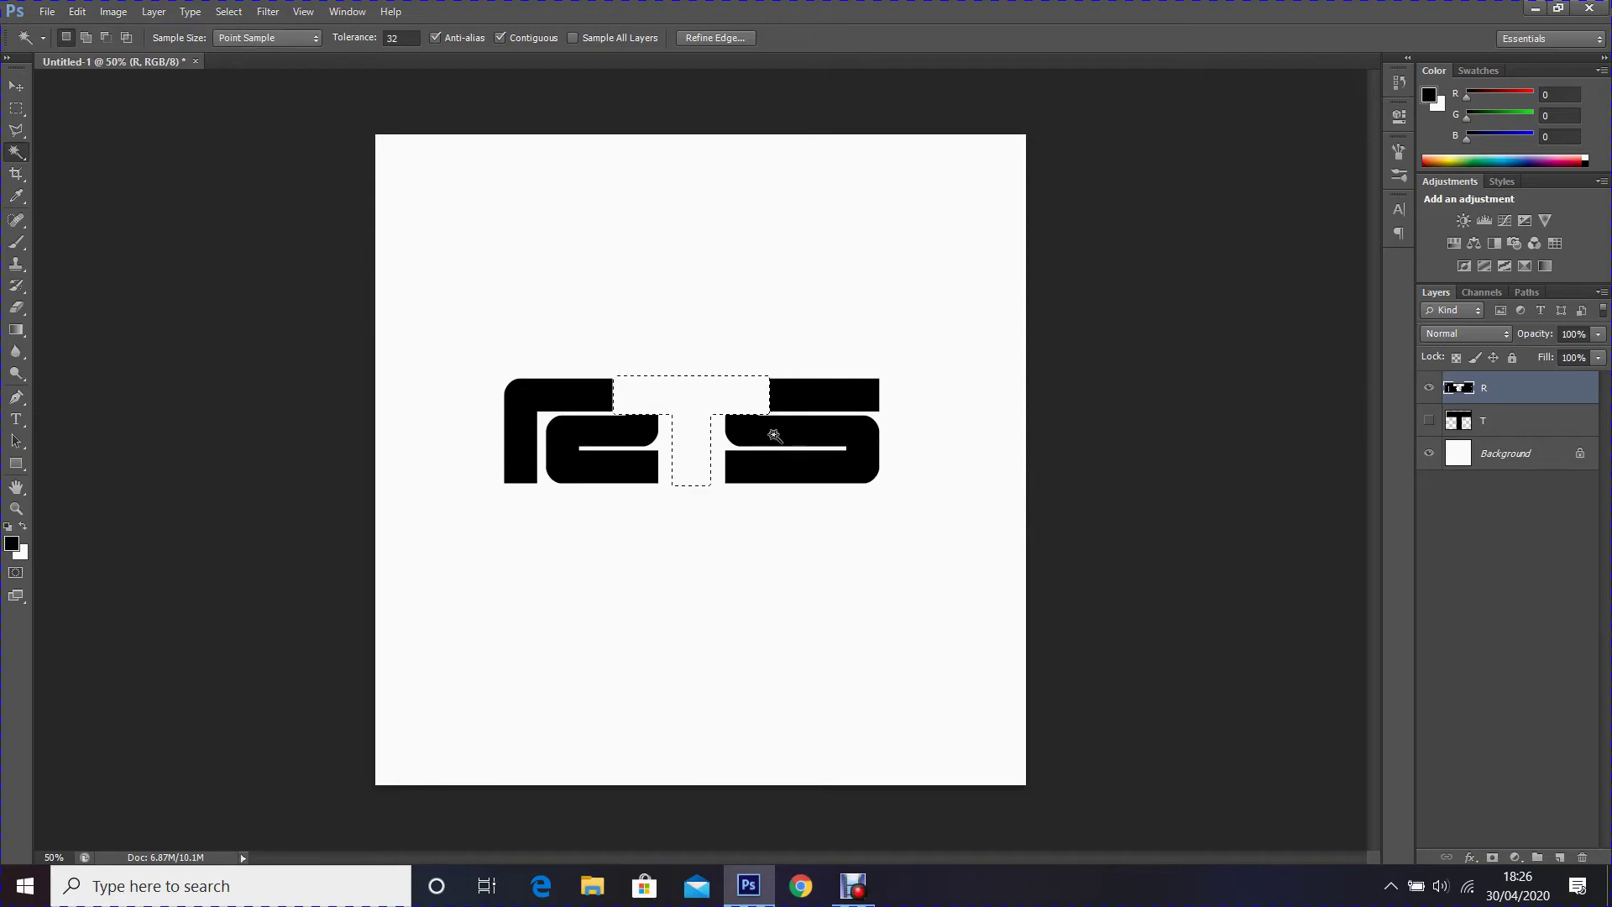
click(246, 11)
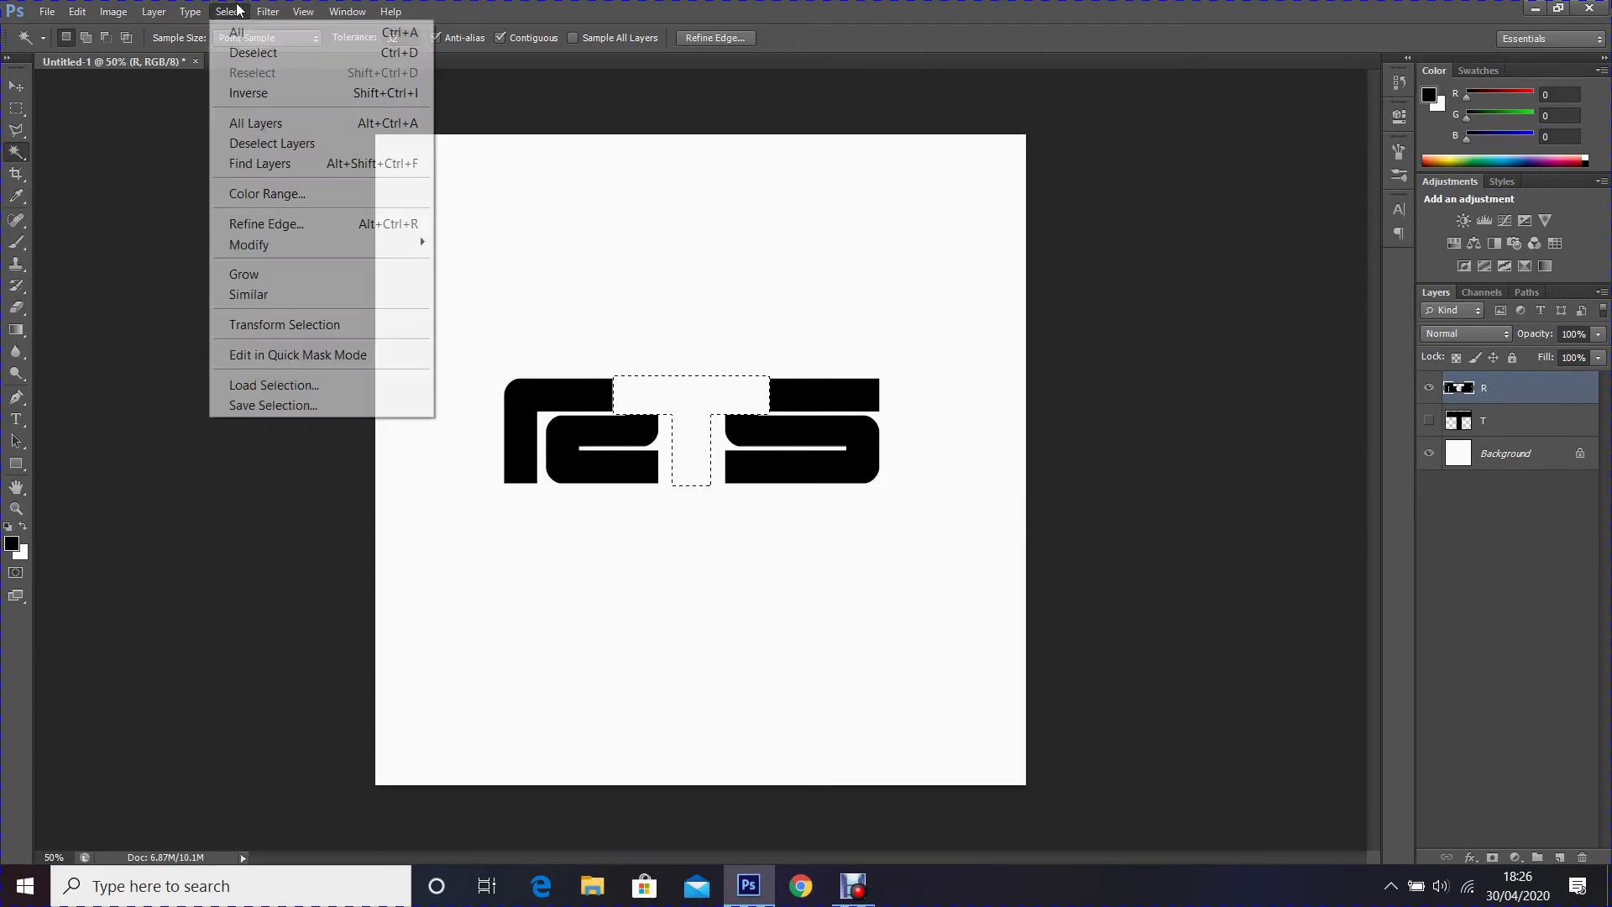
click(270, 54)
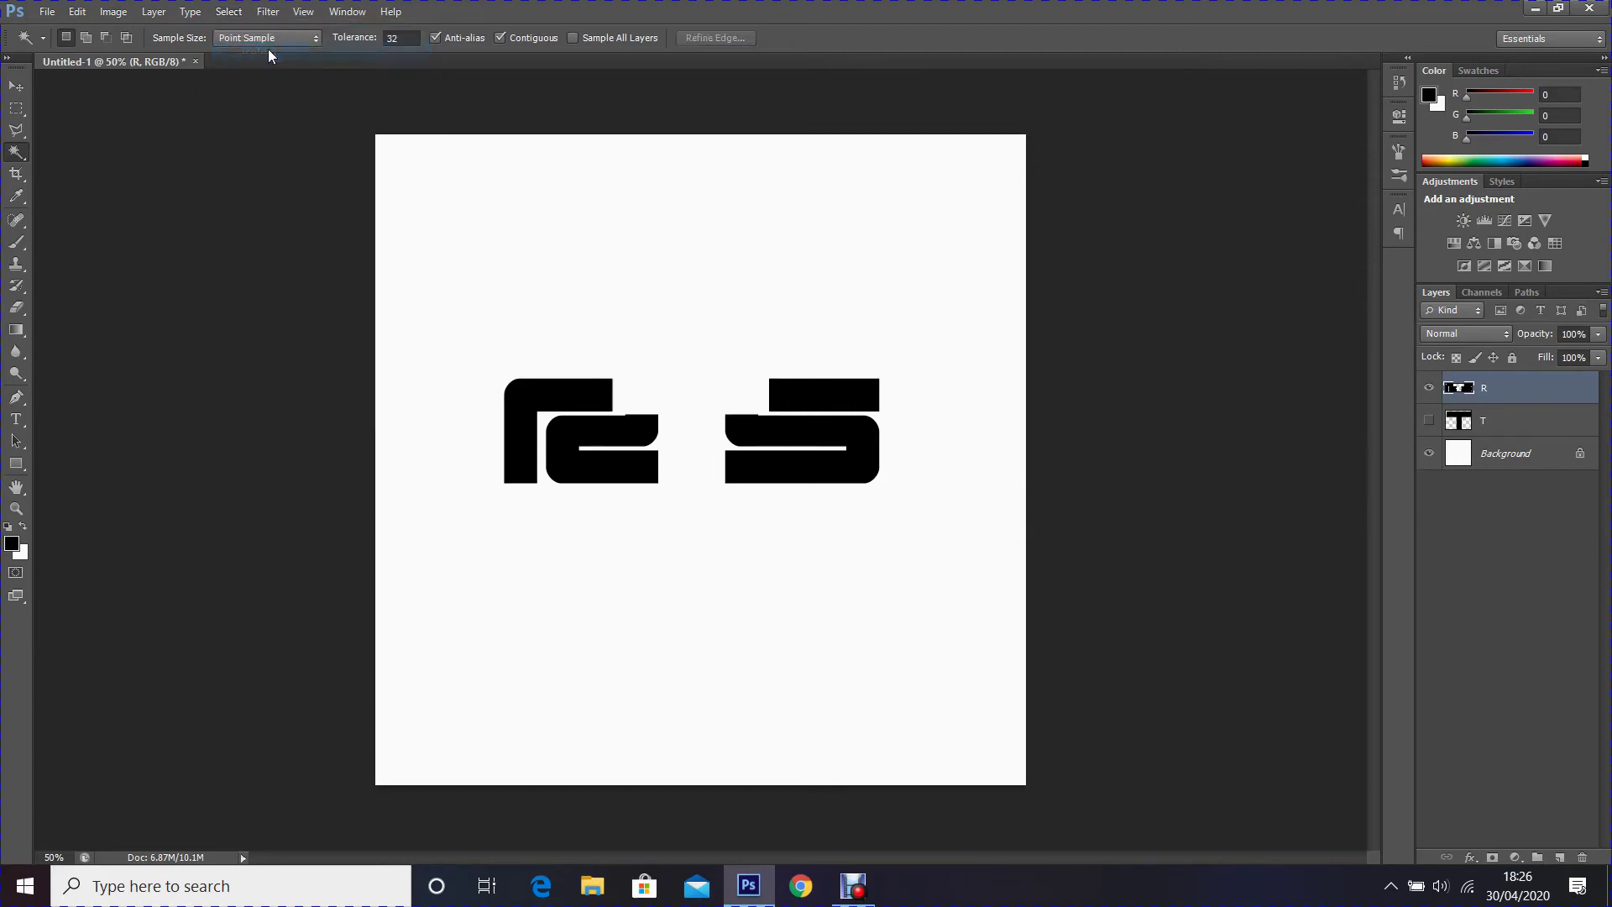
click(1430, 422)
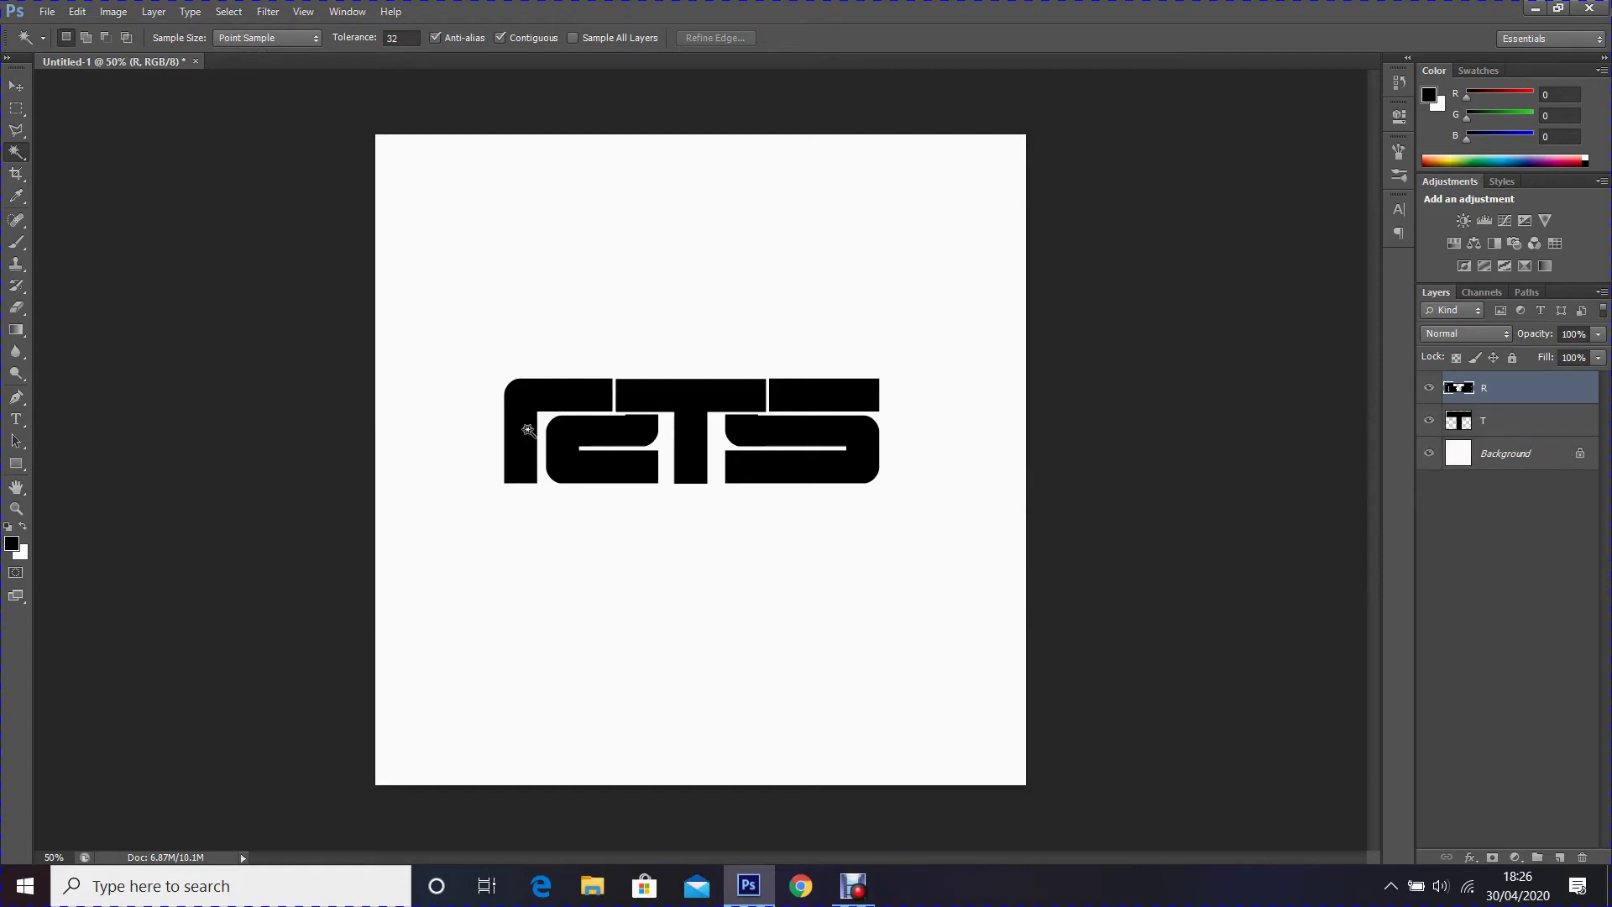
- Draw a red-filled ellipse about 1218 × 634 px over the letters with the Ellipse tool
click(21, 470)
drag(21, 472, 88, 496)
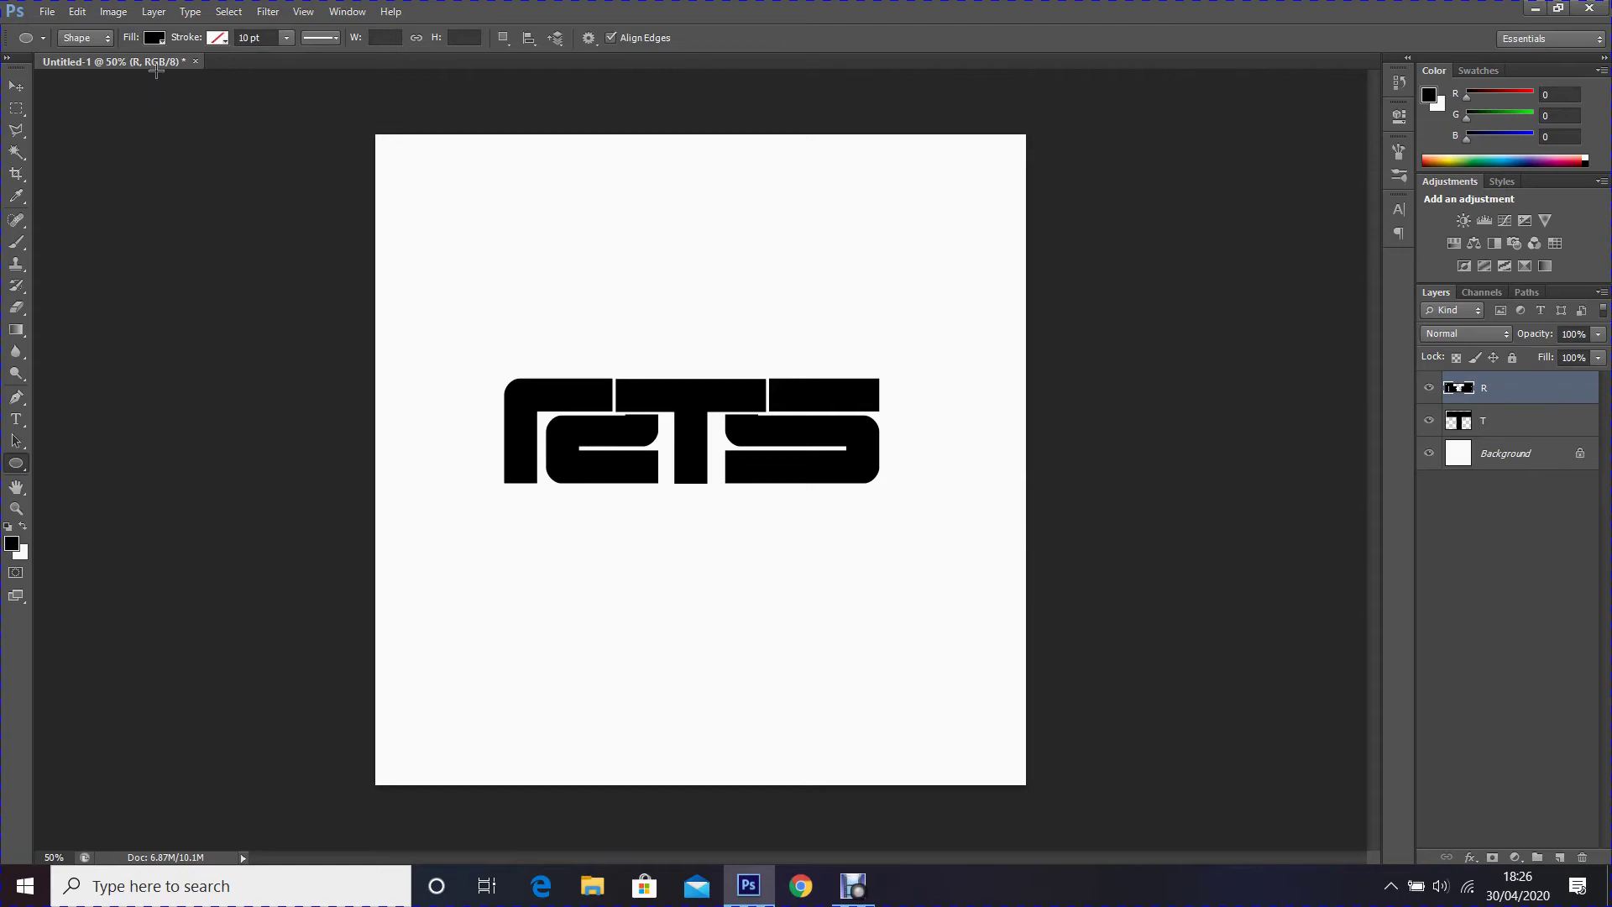
click(152, 39)
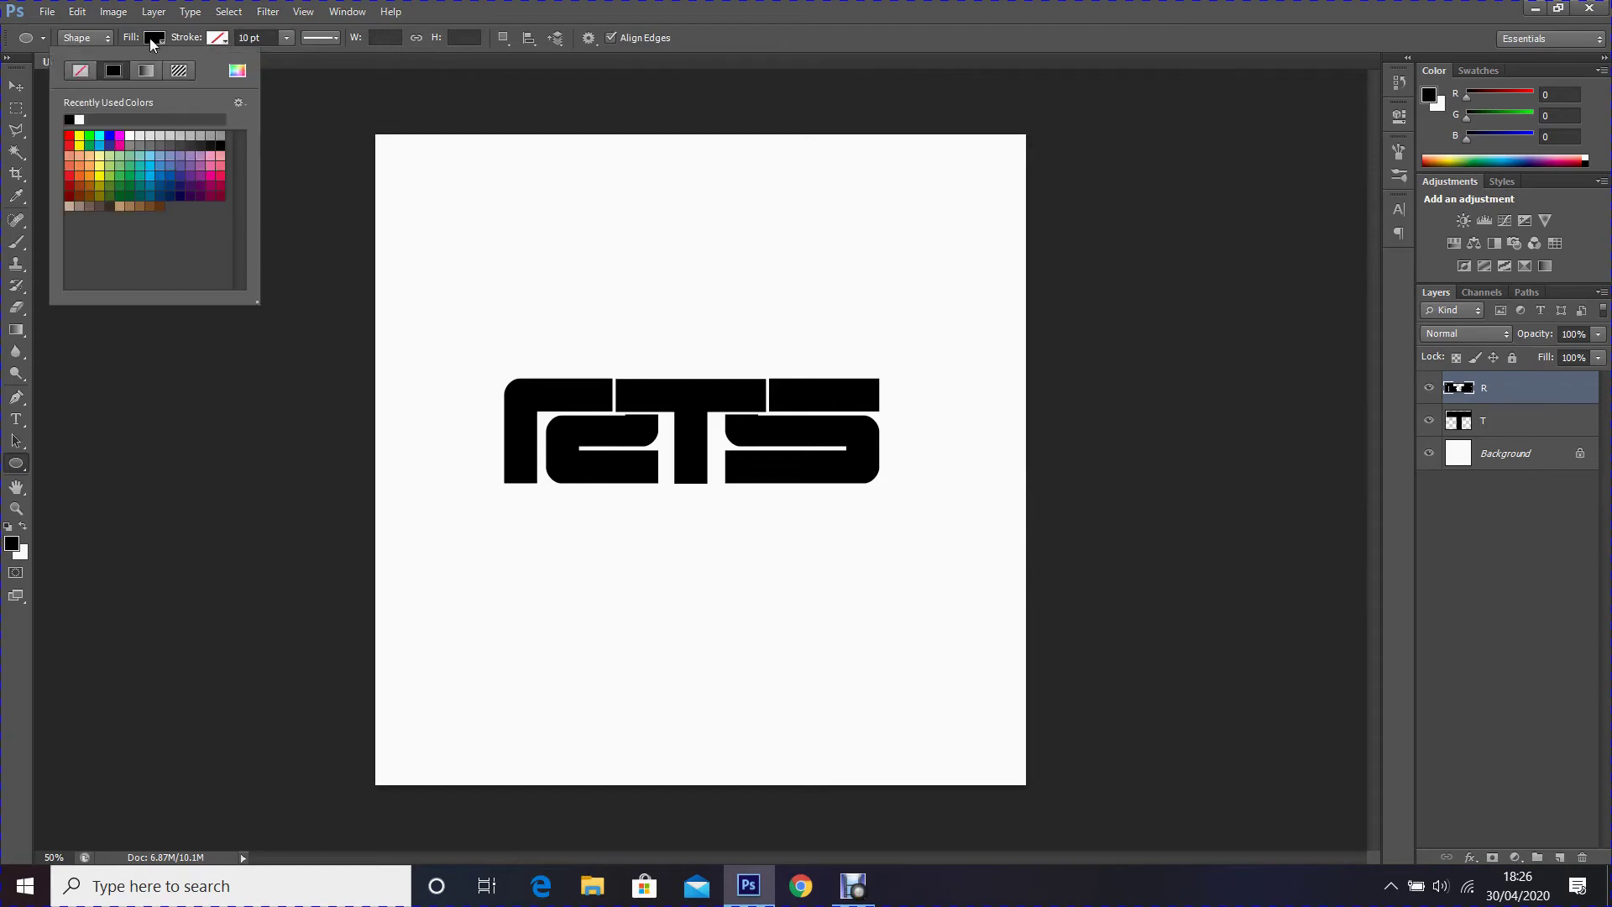
click(237, 72)
click(1195, 229)
click(1392, 185)
click(447, 356)
drag(448, 355, 958, 618)
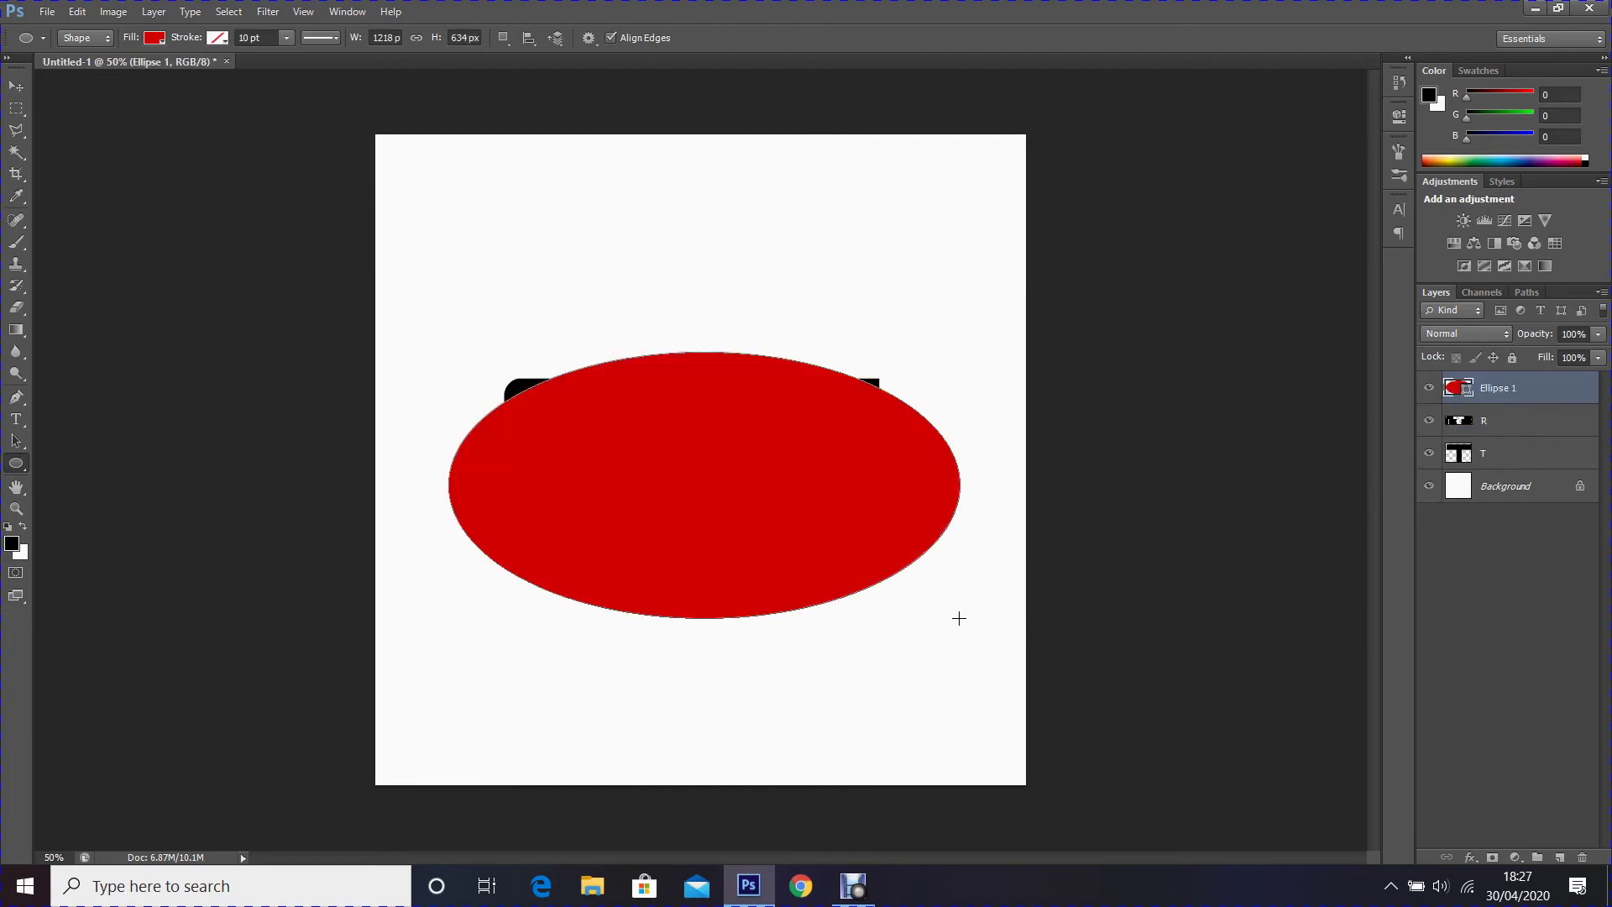
- Place the ellipse layer directly below the T layer and nudge the ellipse up and left to centre it behind the letters
drag(1507, 401, 1524, 468)
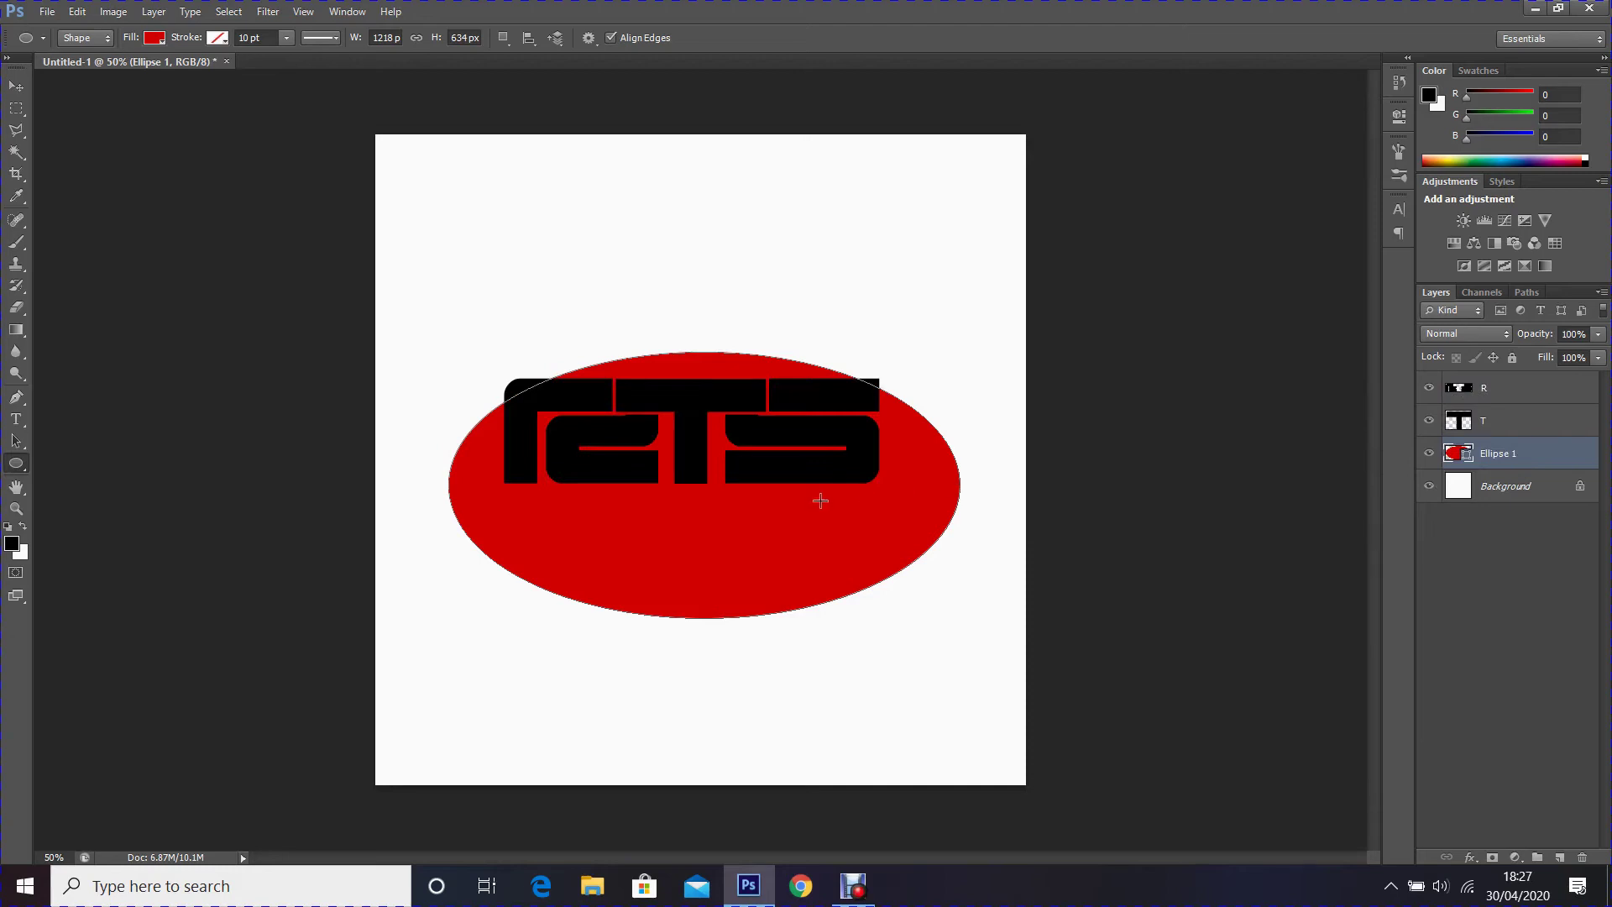
click(14, 84)
key(shift+Up)
key(shift+Up)
key(shift+Up)
key(shift+Up)
key(shift+Up)
key(shift+Up)
key(shift+Up)
key(shift+Up)
key(shift+Up)
key(shift+Up)
key(shift+Left)
key(shift+Left)
key(shift+Left)
key(shift+Up)
key(shift+Up)
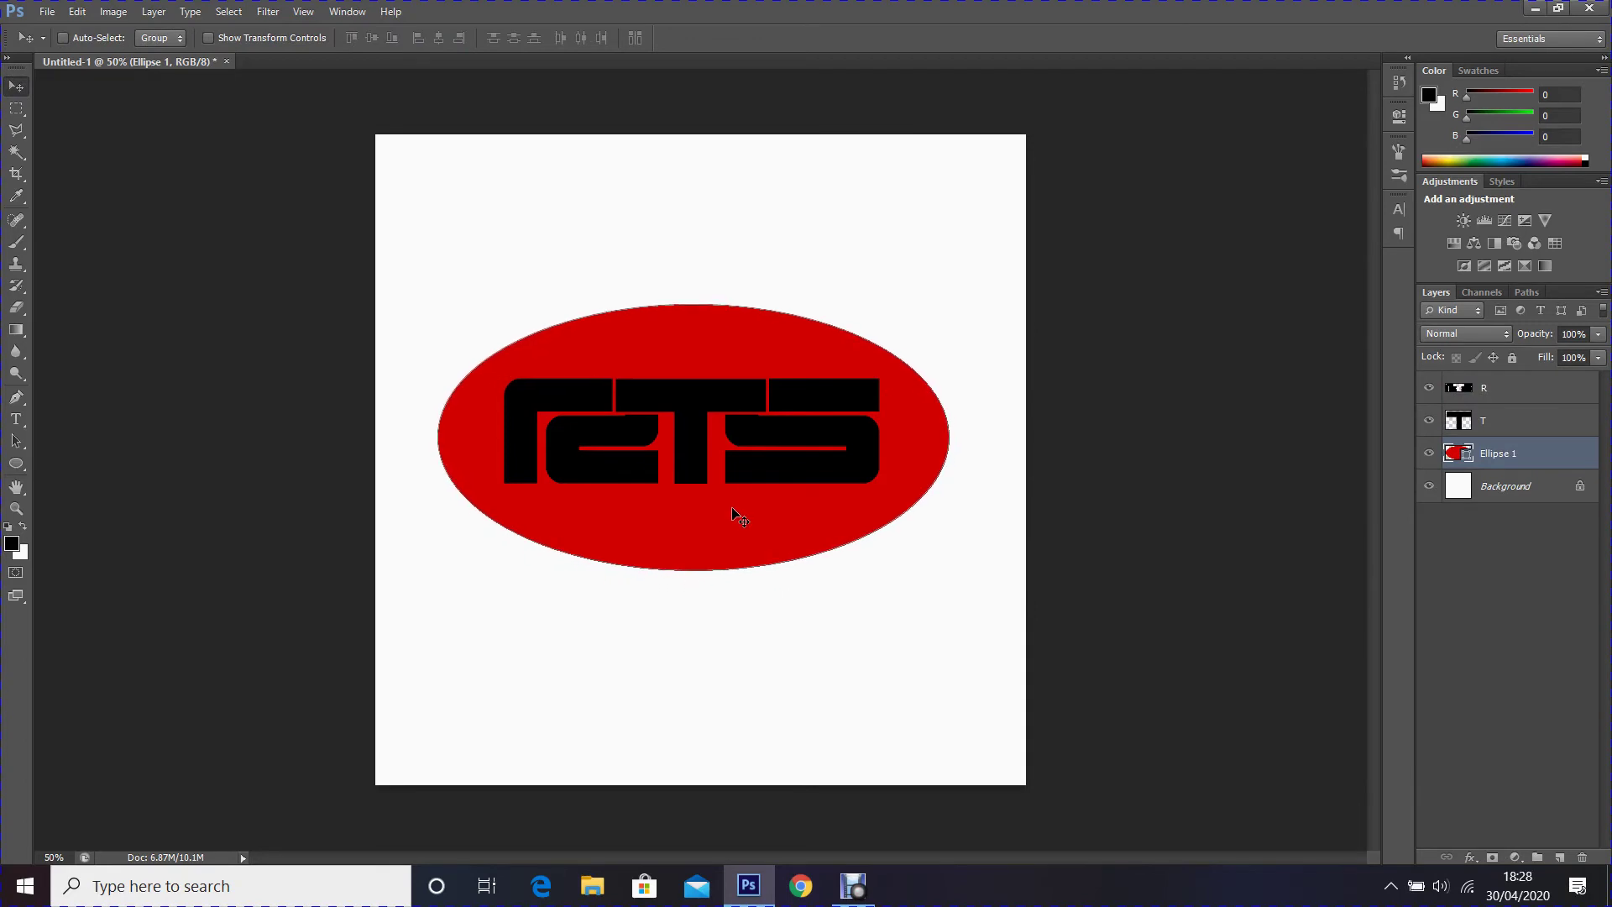
- Merge the R and T layers into one layer, duplicate it, and hide the original merged layer
click(1494, 393)
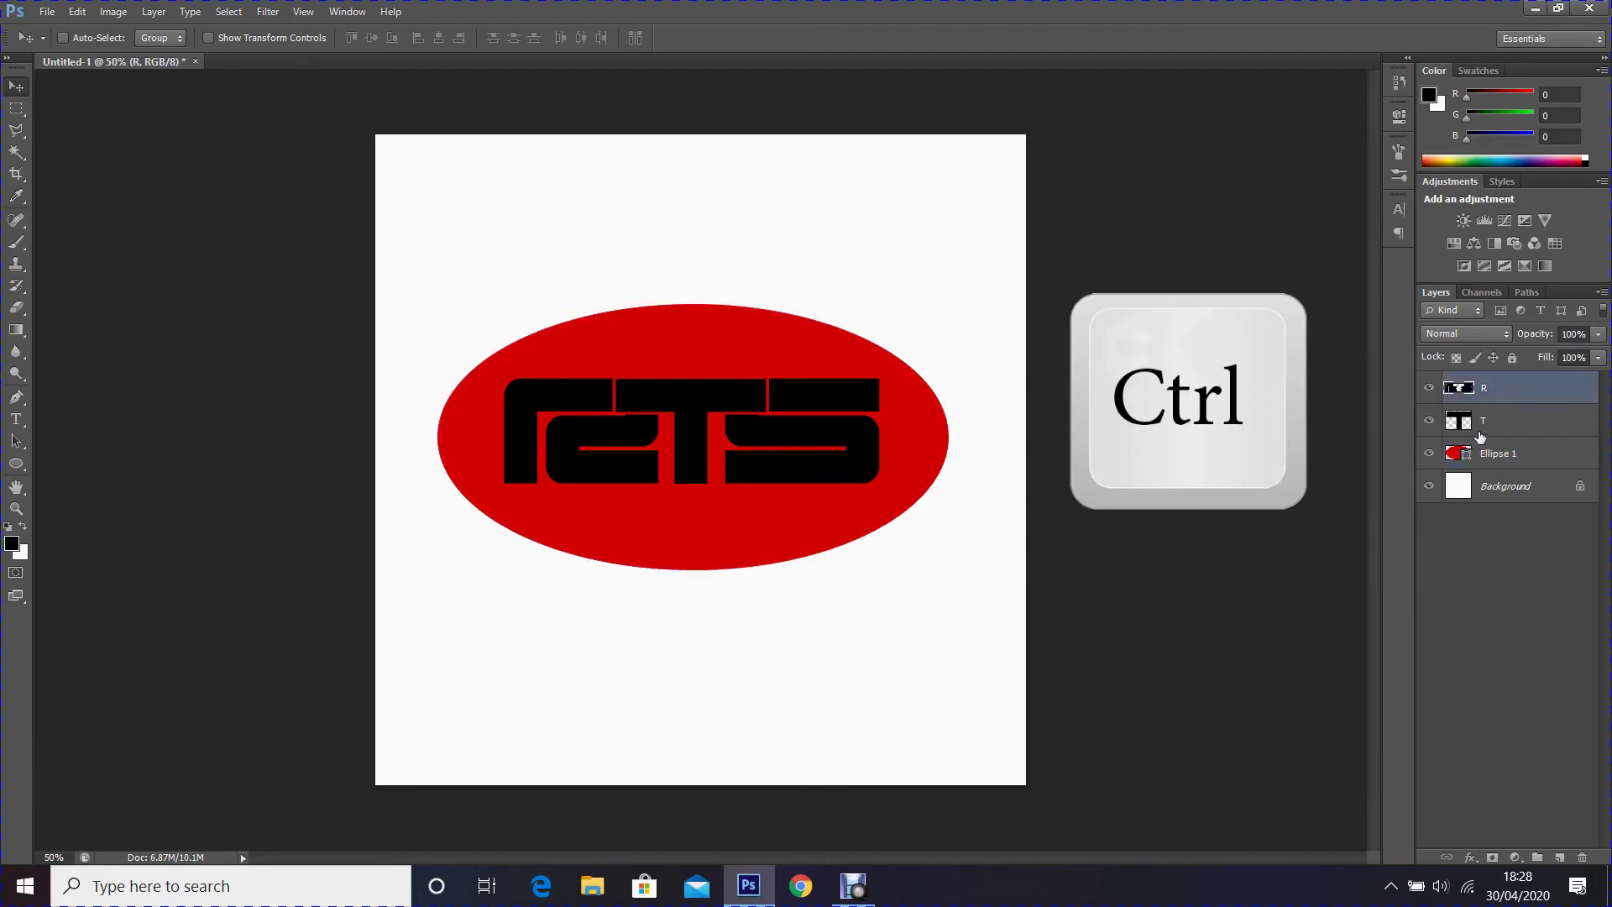
ctrl+click(1499, 428)
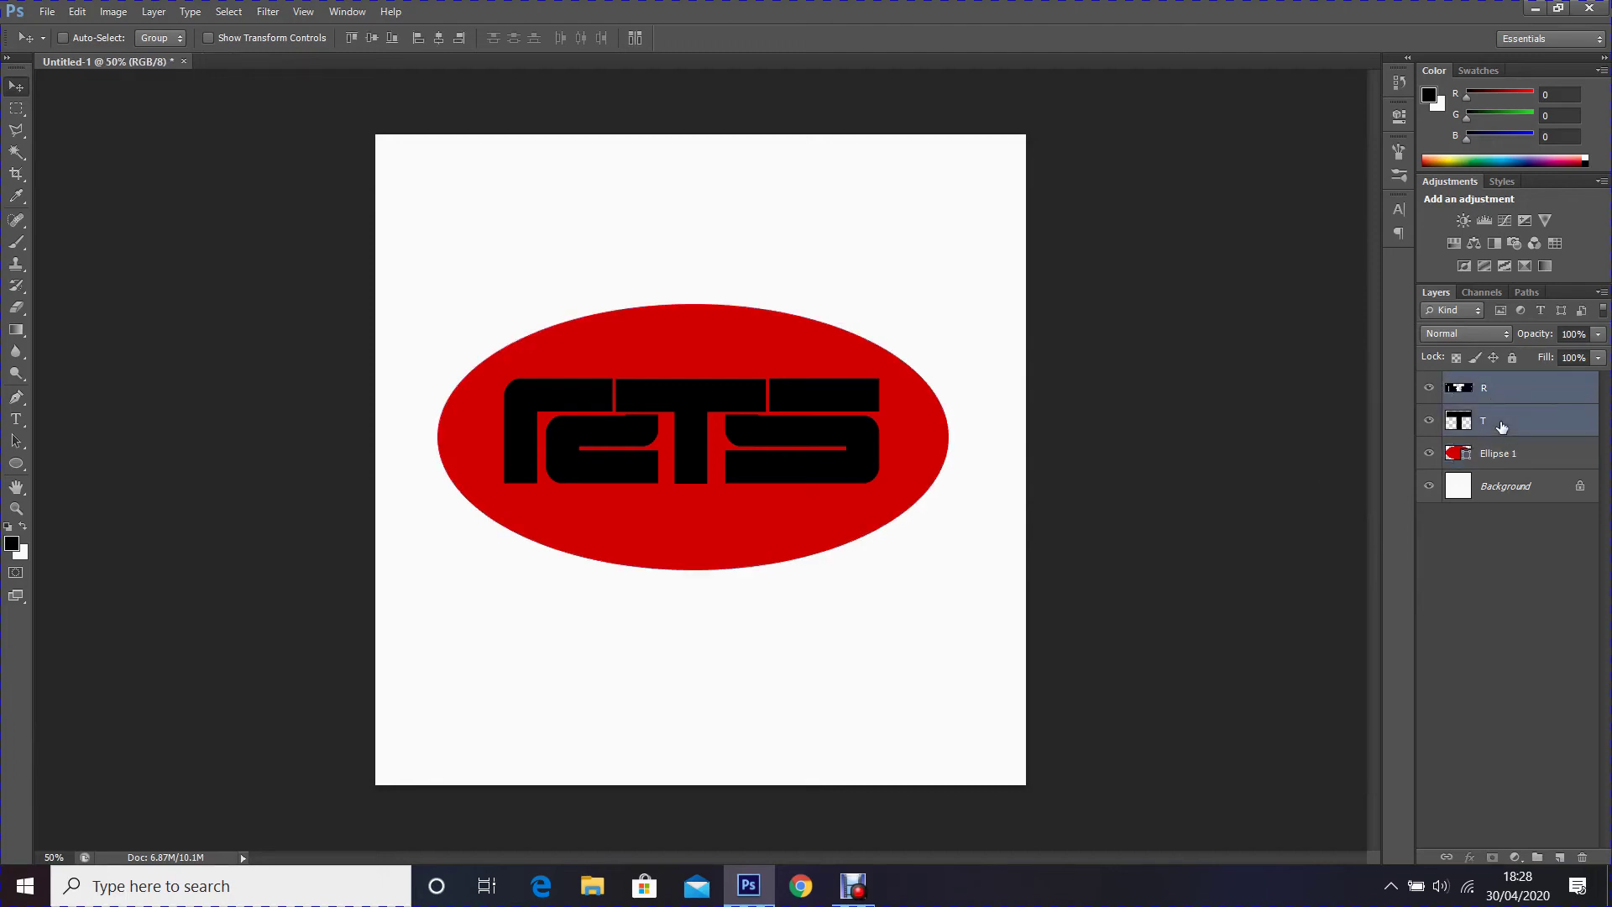
key(ctrl+e)
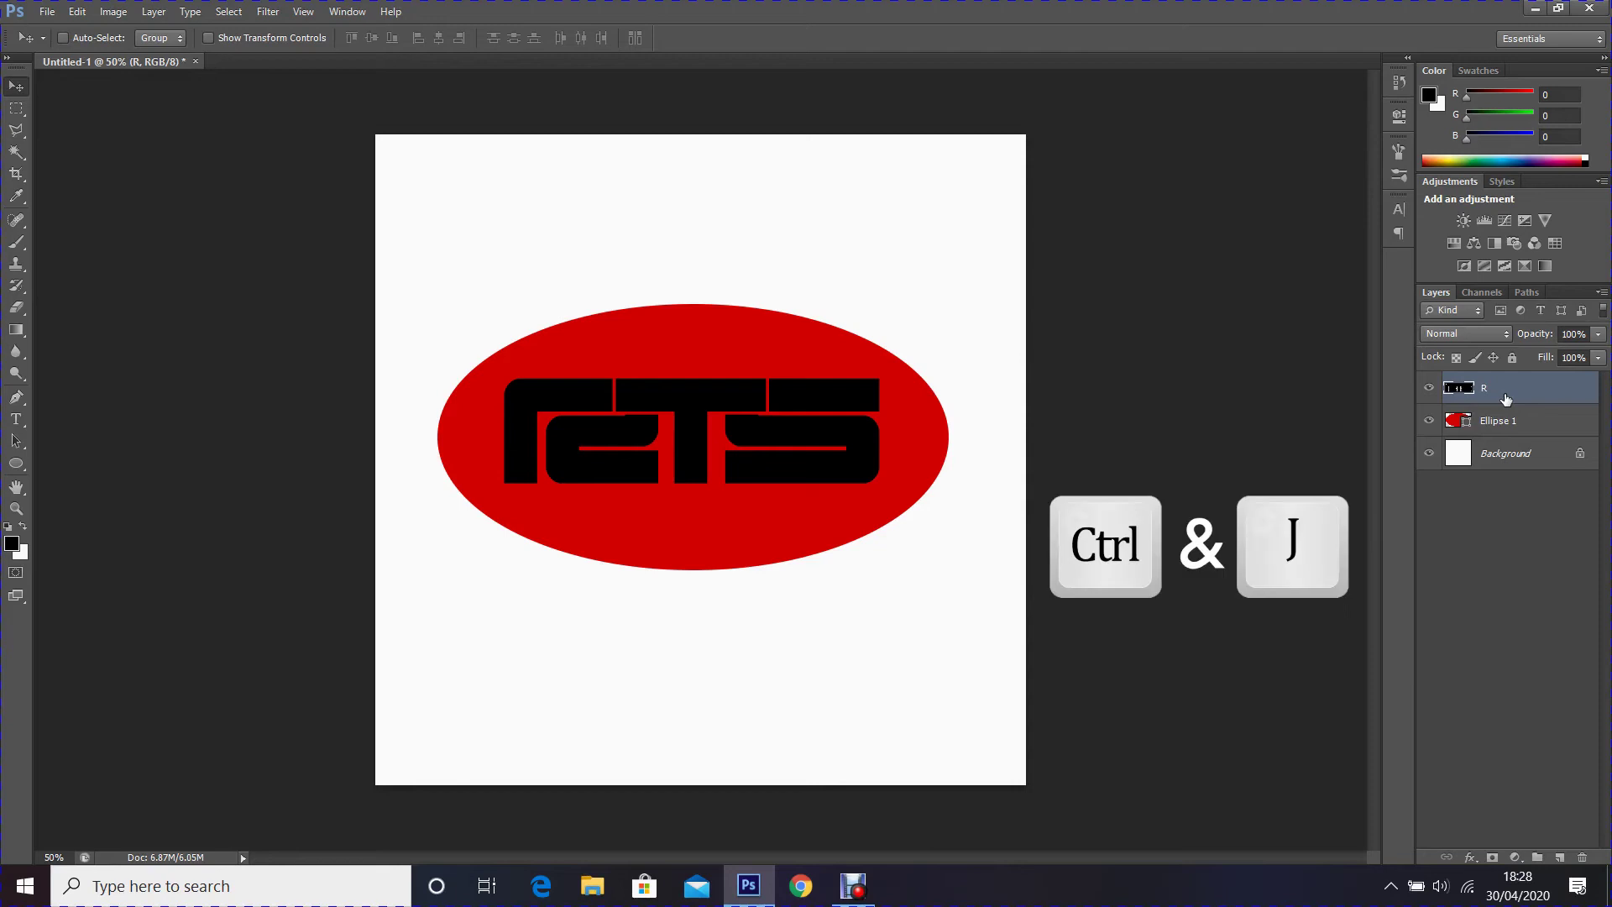
key(ctrl+j)
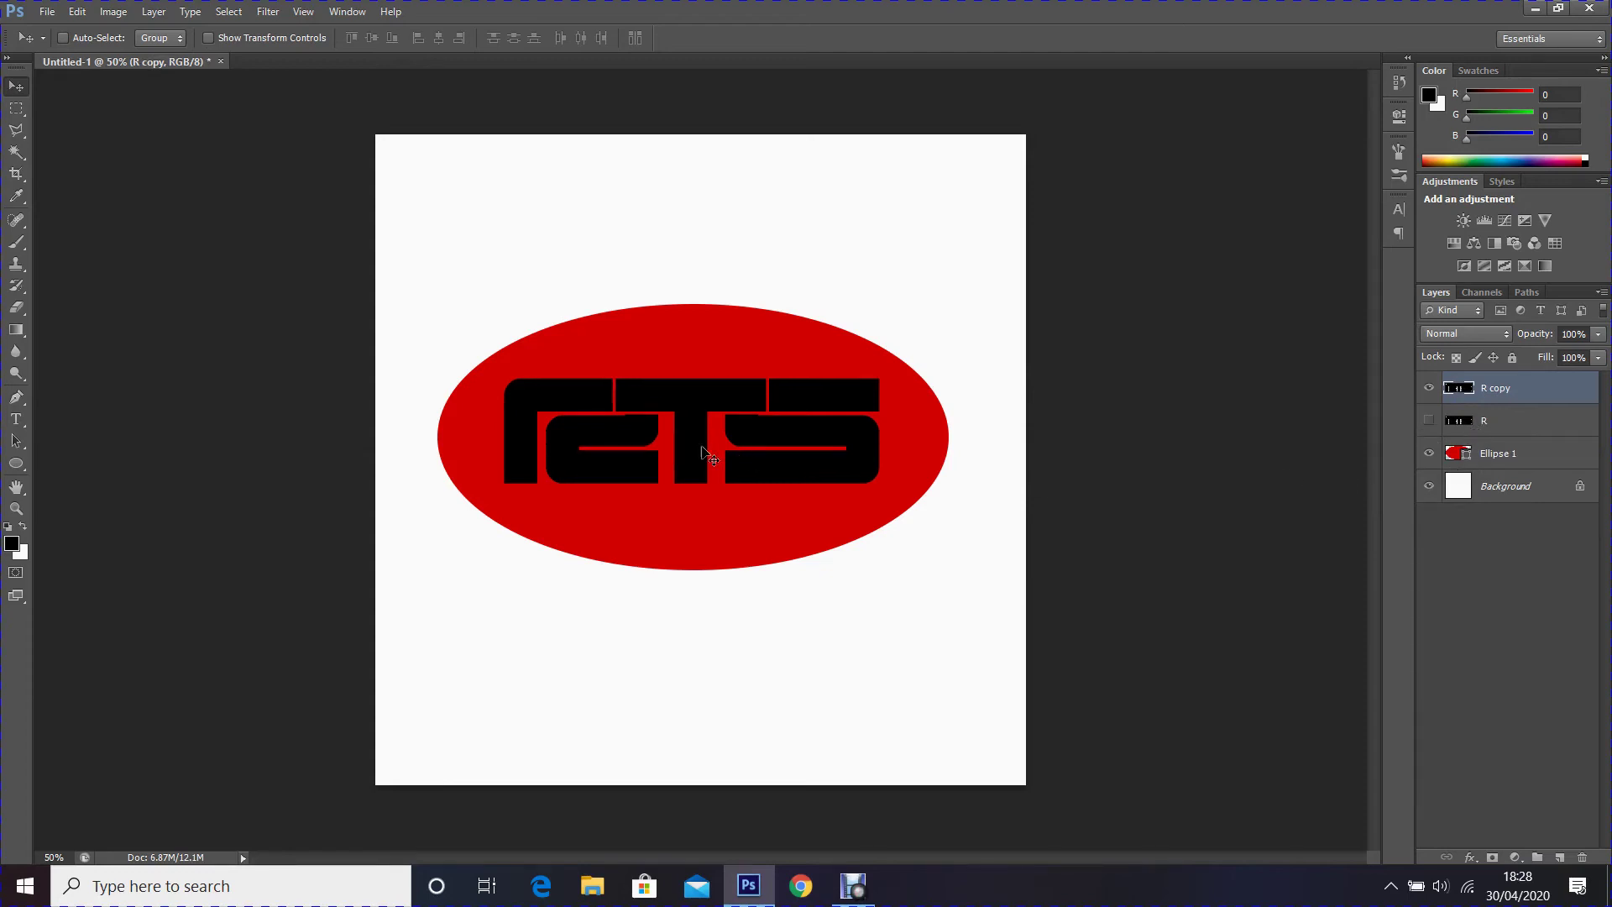
- Select all the letter shapes on the R copy layer together with the Magic Wand tool
click(20, 158)
click(21, 162)
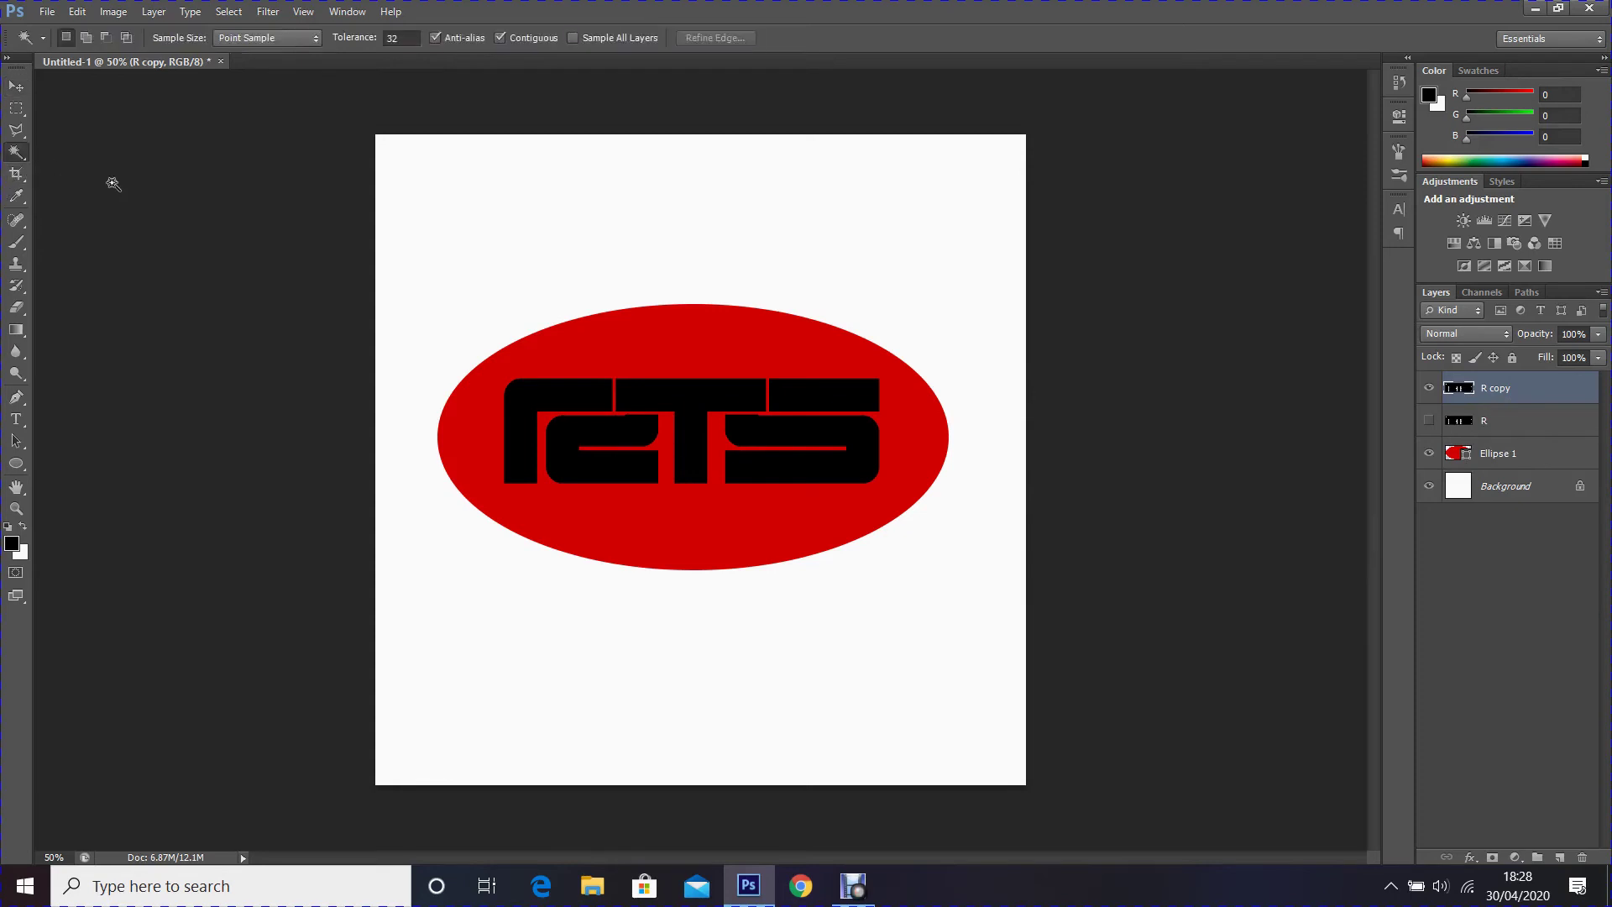
click(569, 400)
shift+click(612, 436)
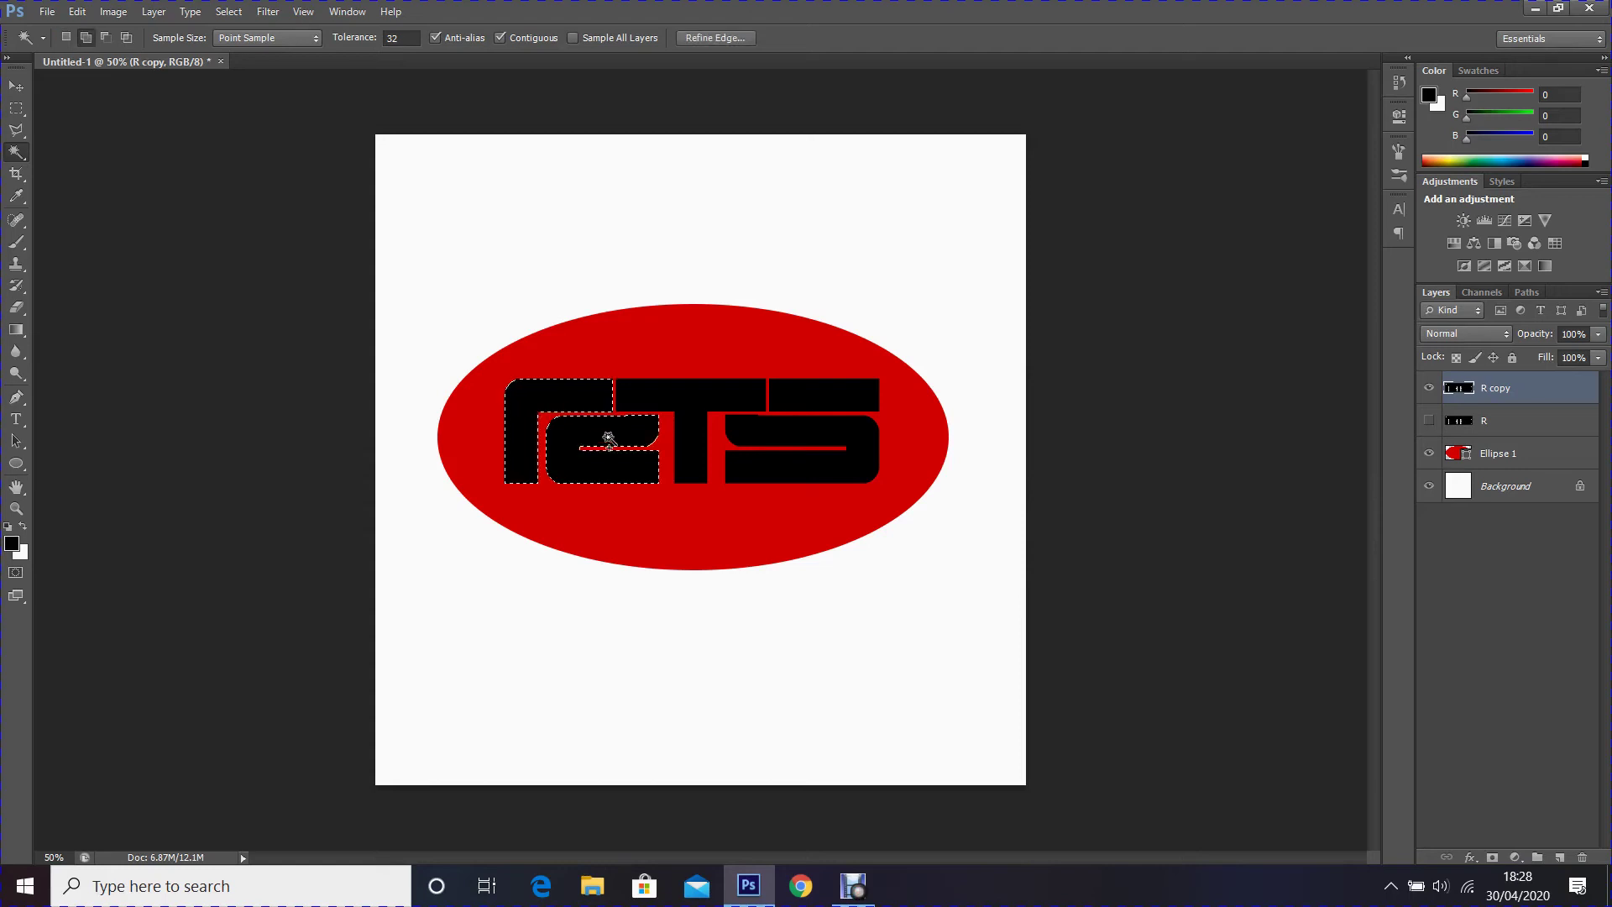
shift+click(700, 402)
shift+click(819, 404)
shift+click(802, 438)
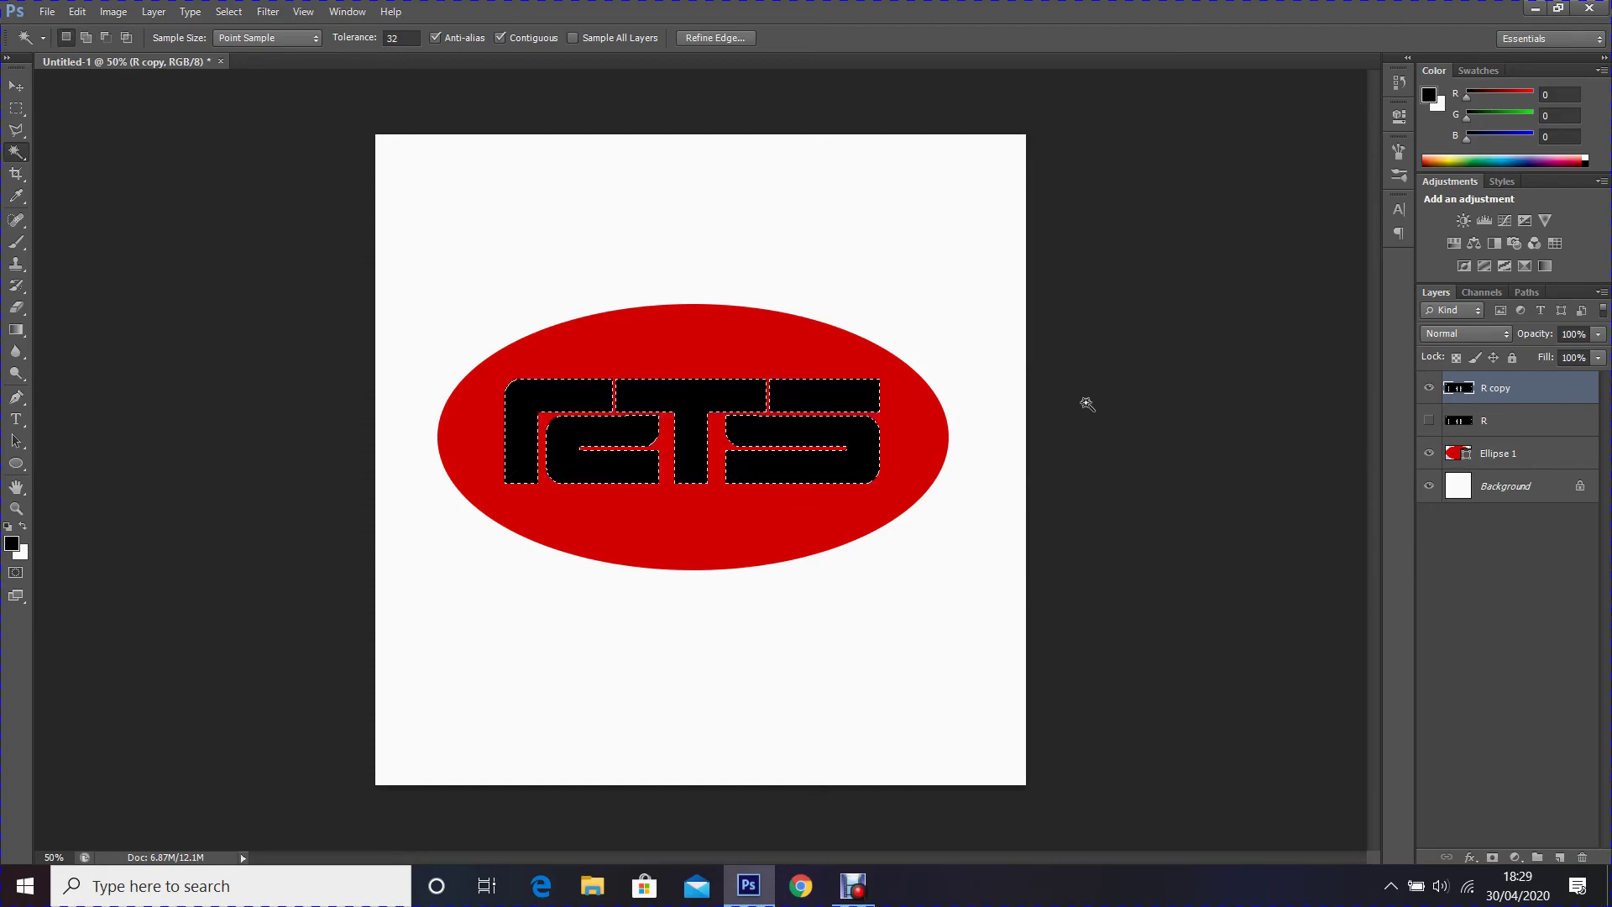
- Expand the selection around the letters by 7 pixels
click(228, 12)
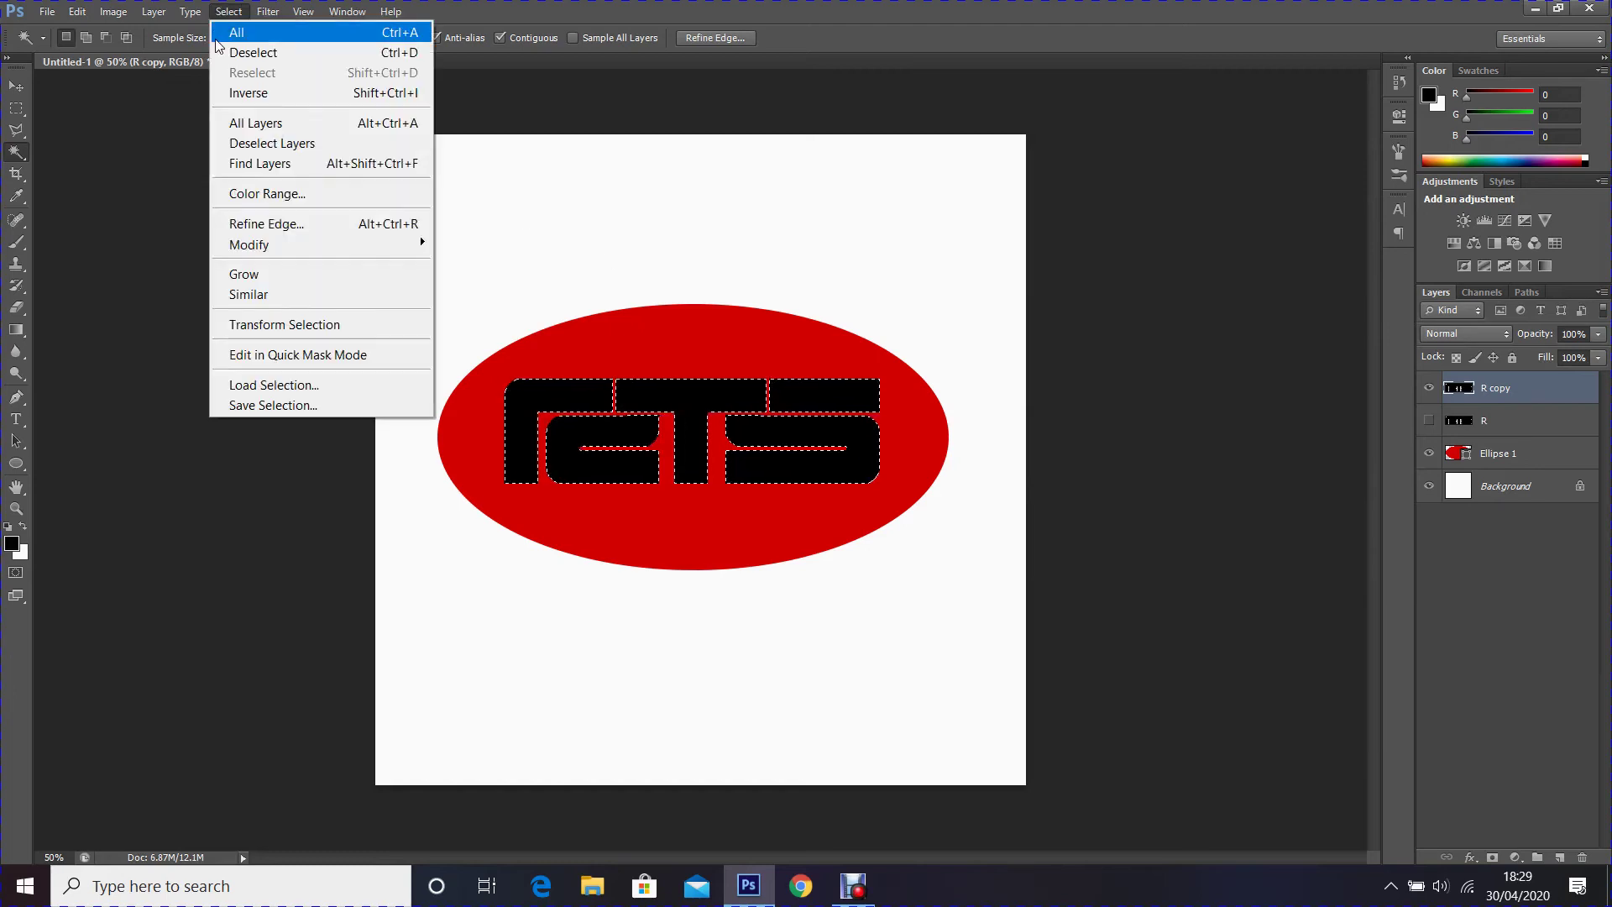
mouse_move(337, 241)
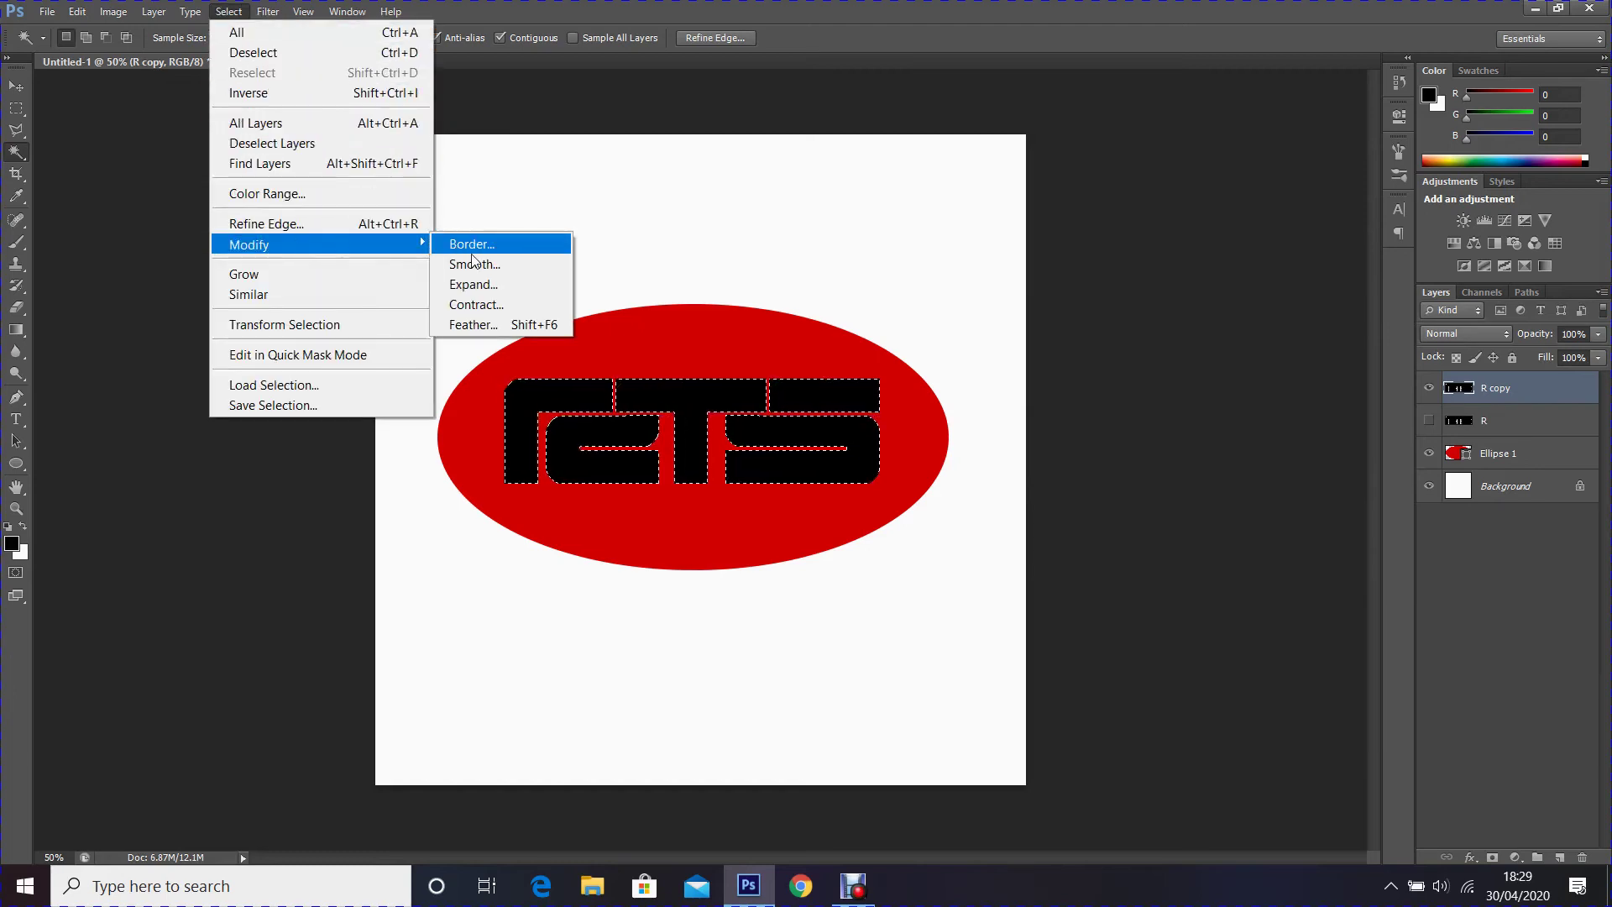
click(474, 285)
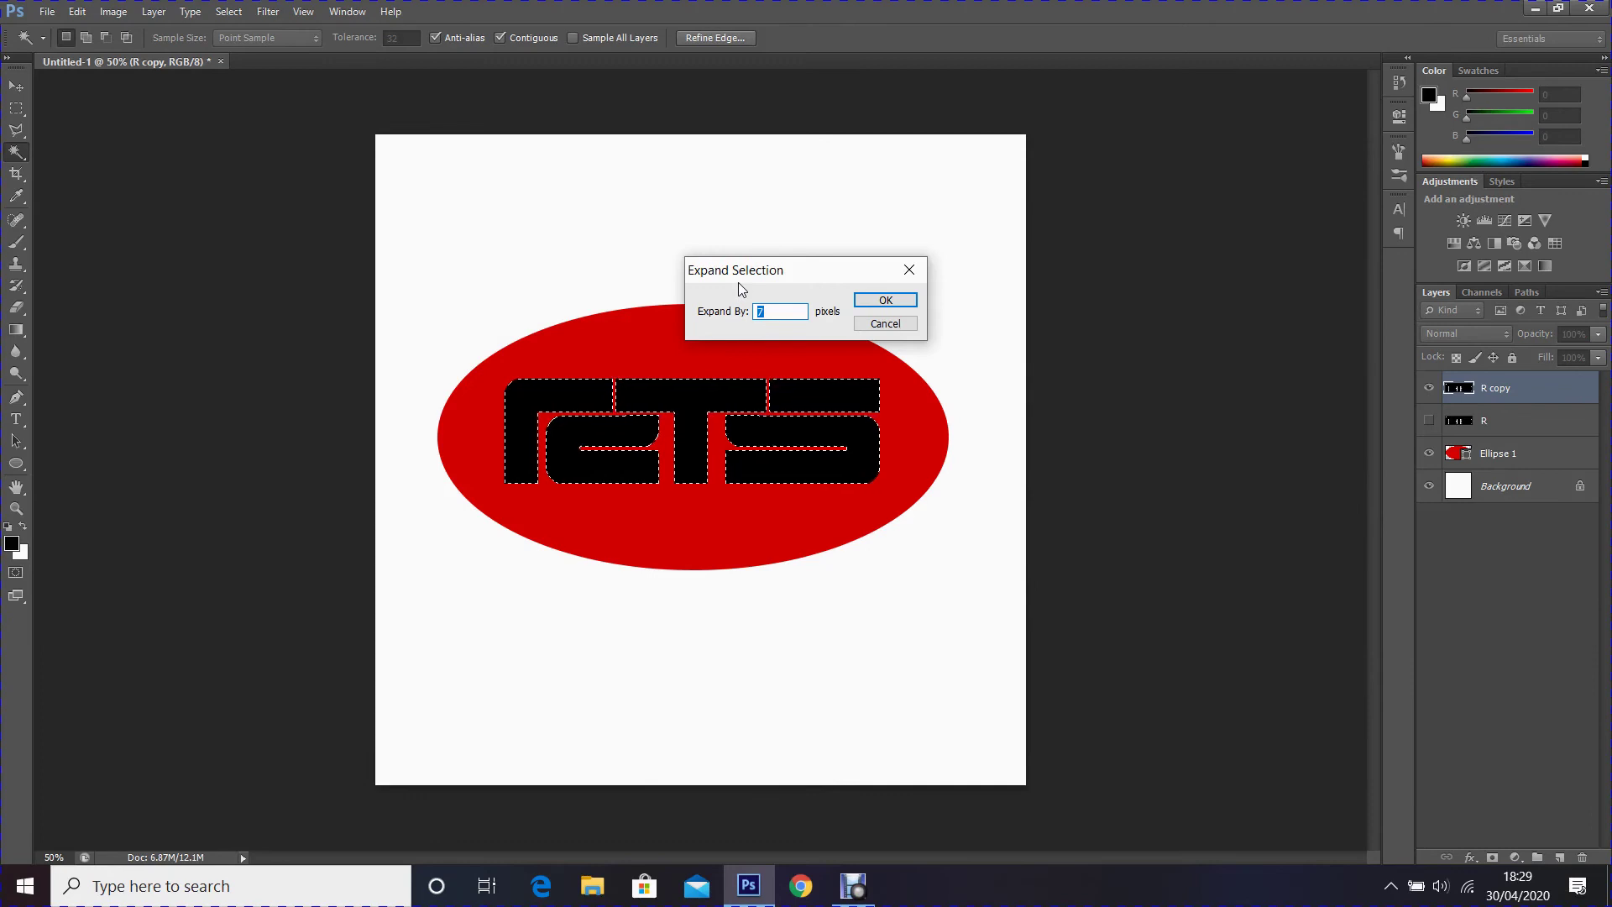
click(885, 301)
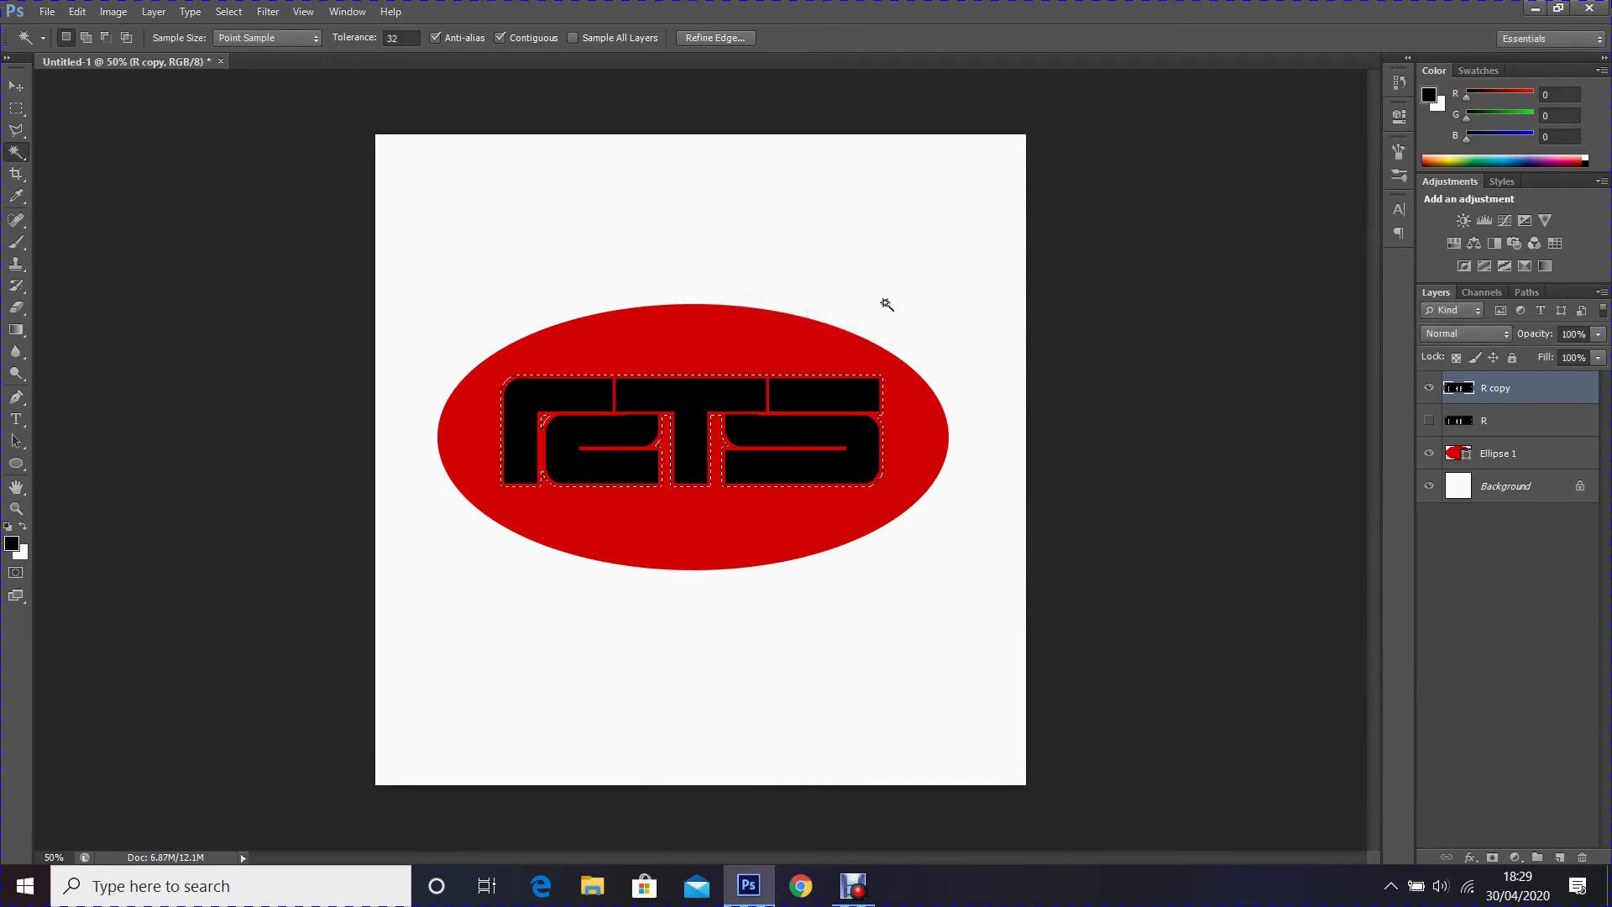
- Merge the R copy and Ellipse 1 layers into one layer, keeping the letter selection active
key(ctrl)
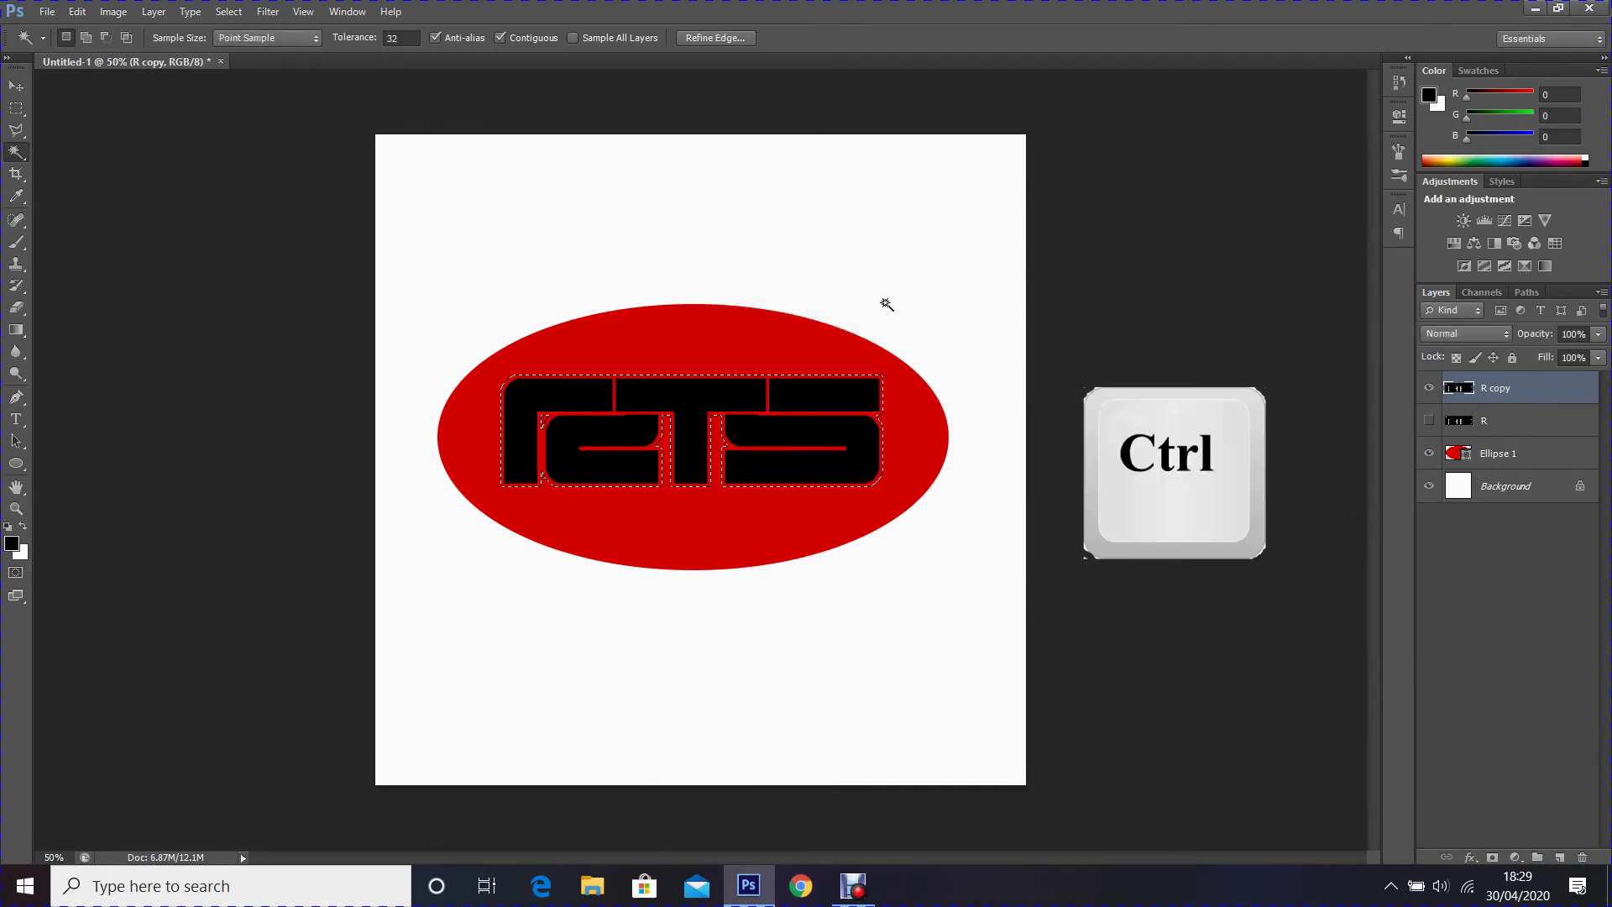
ctrl+click(1517, 455)
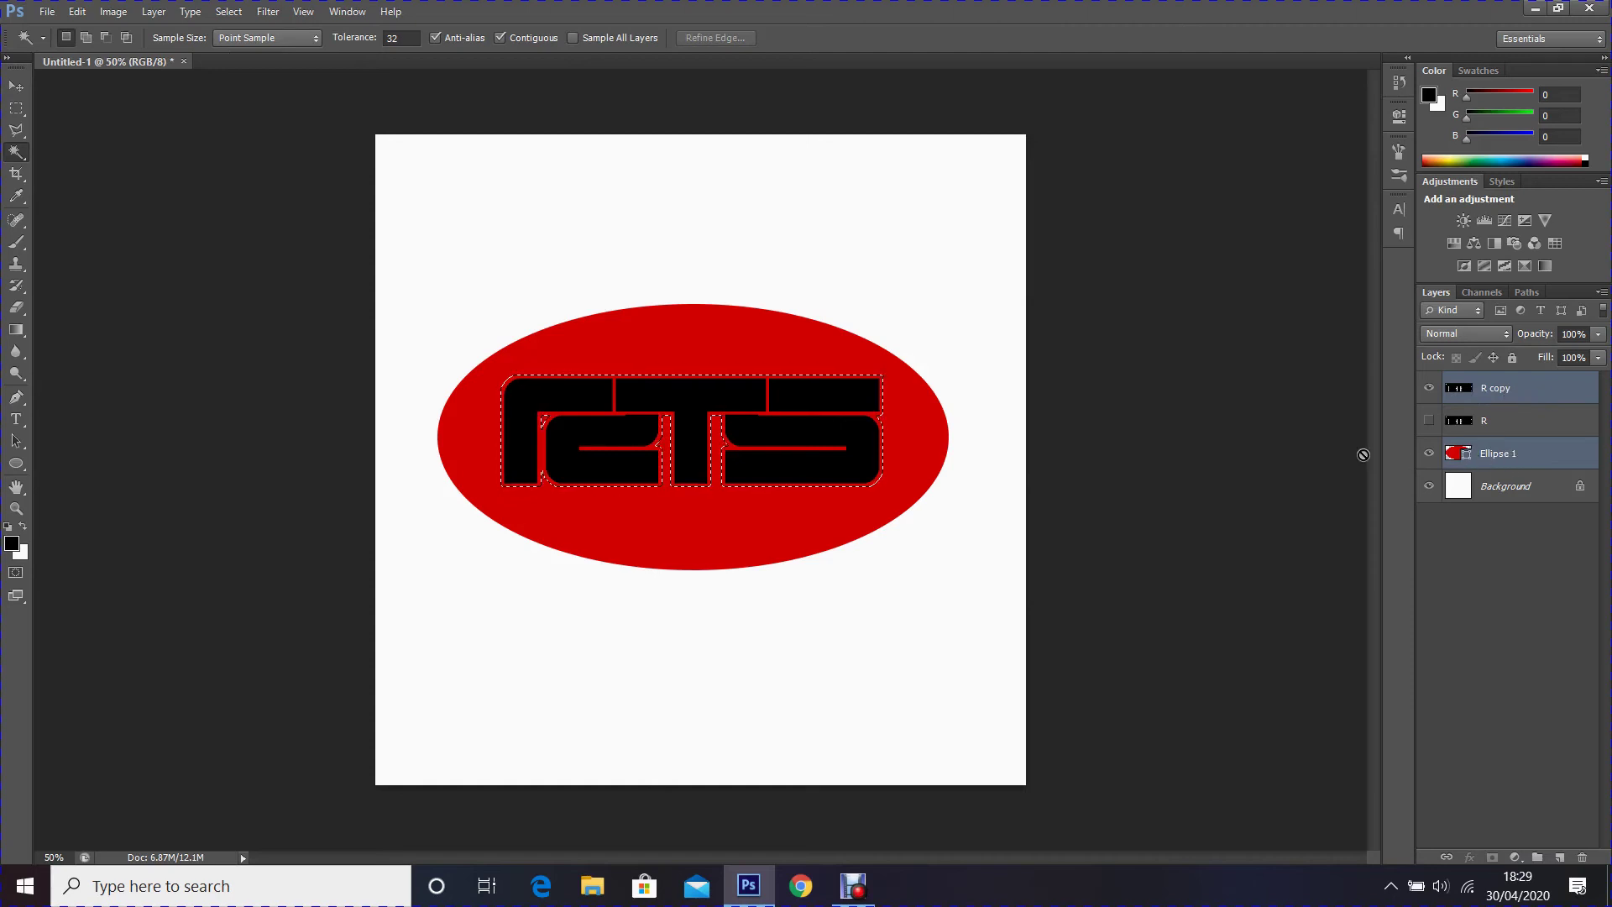
key(ctrl+e)
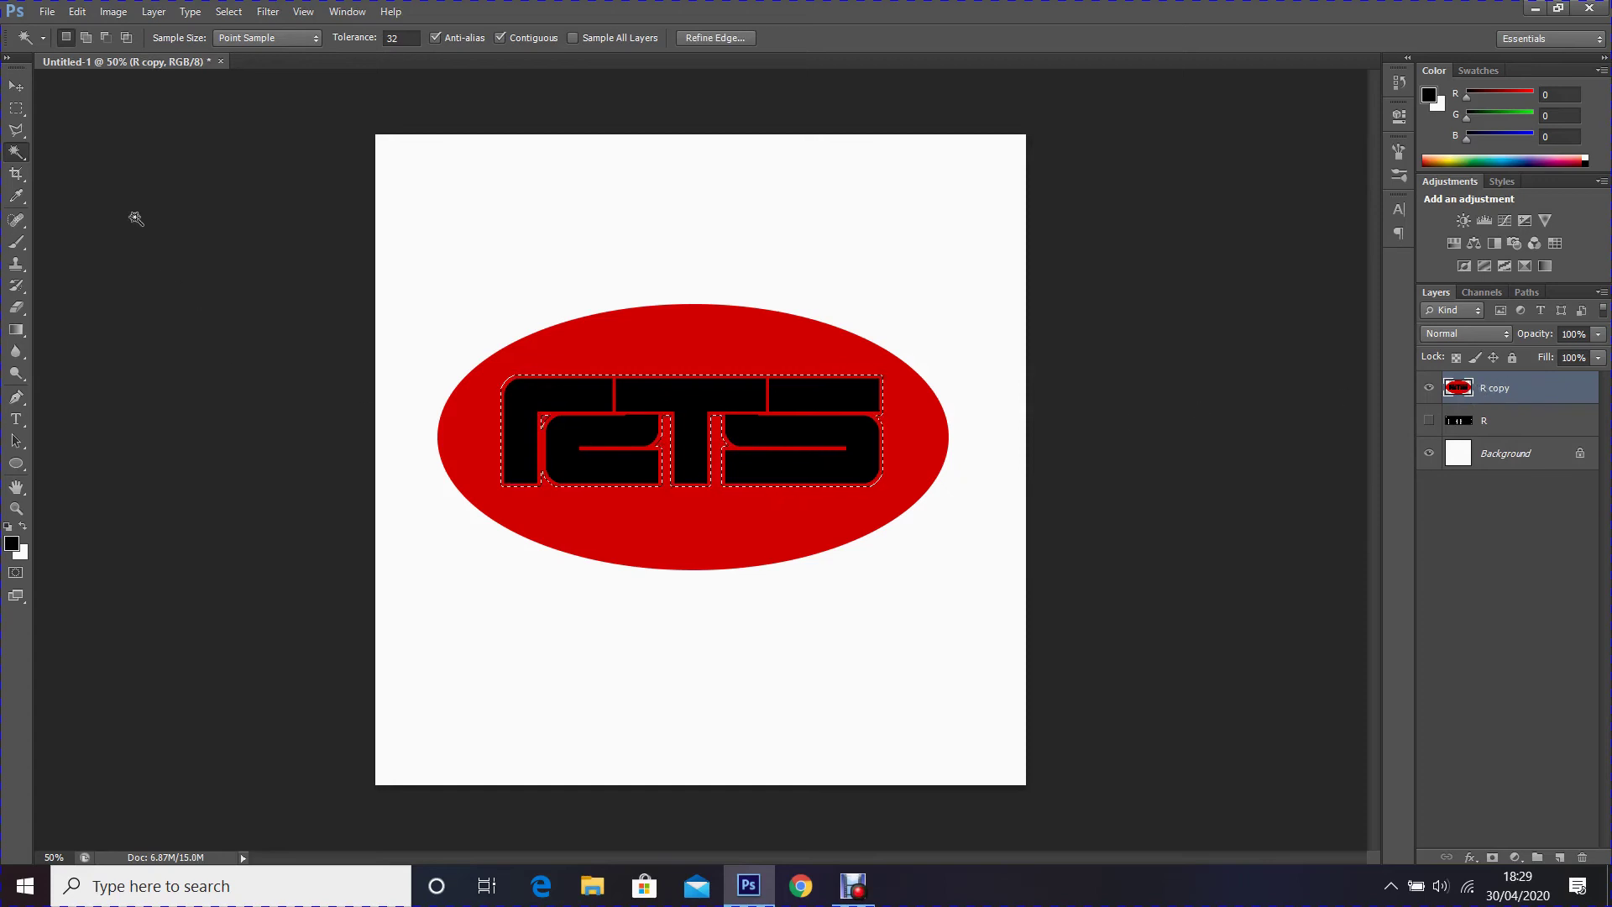
- Clear the expanded letter area from the merged ellipse layer, deselect it, and show the R layer again
click(78, 12)
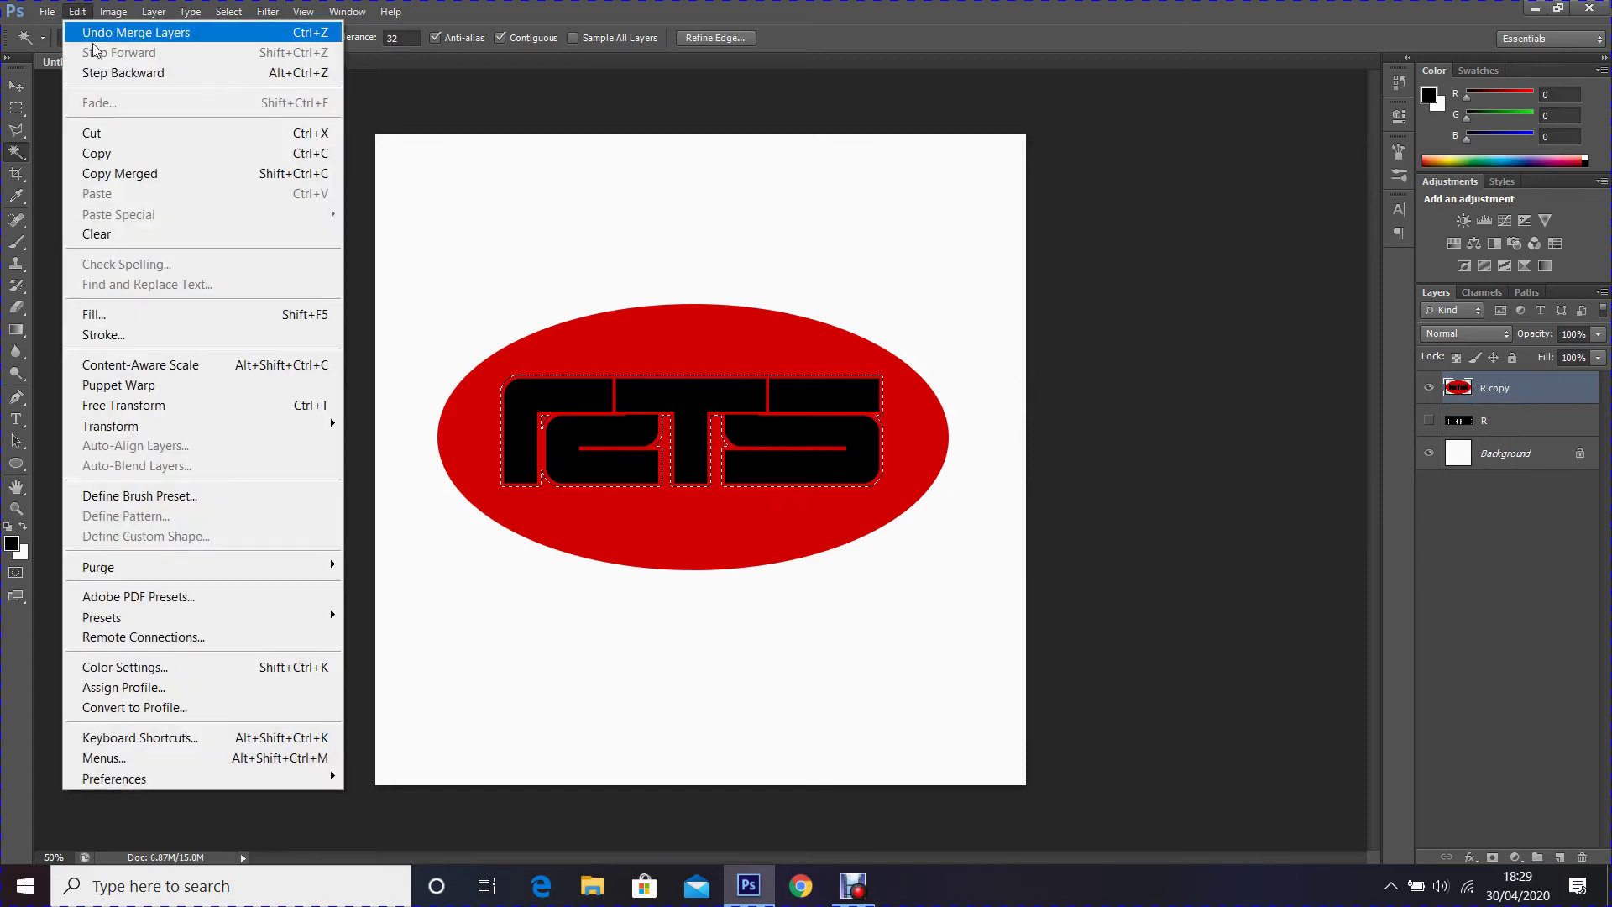
click(139, 234)
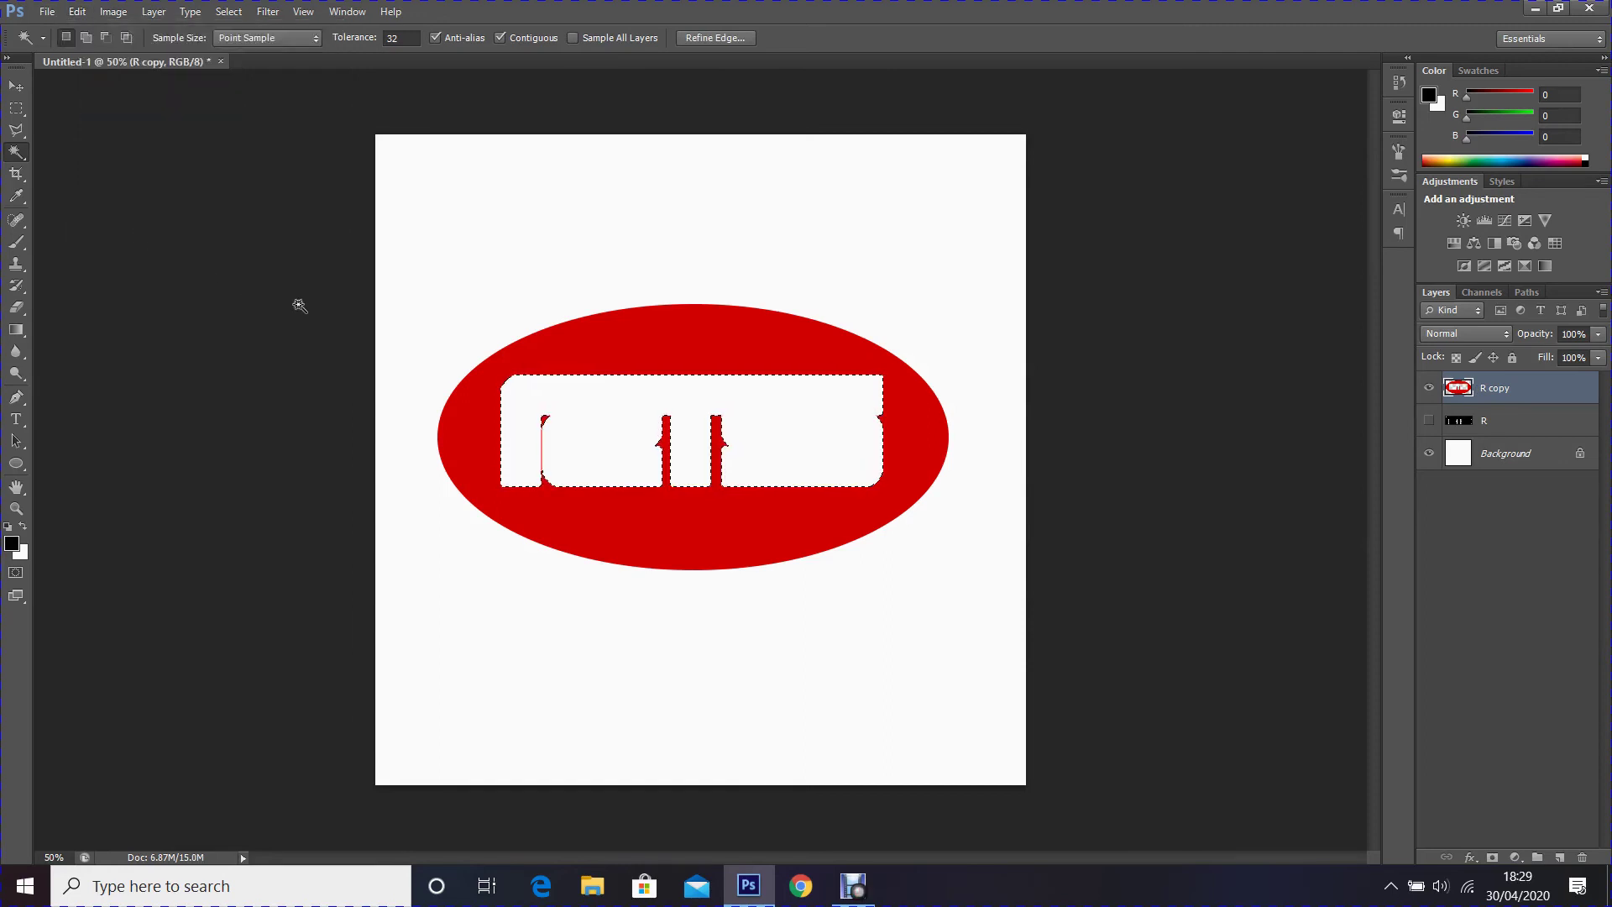
click(228, 12)
click(248, 50)
click(1428, 424)
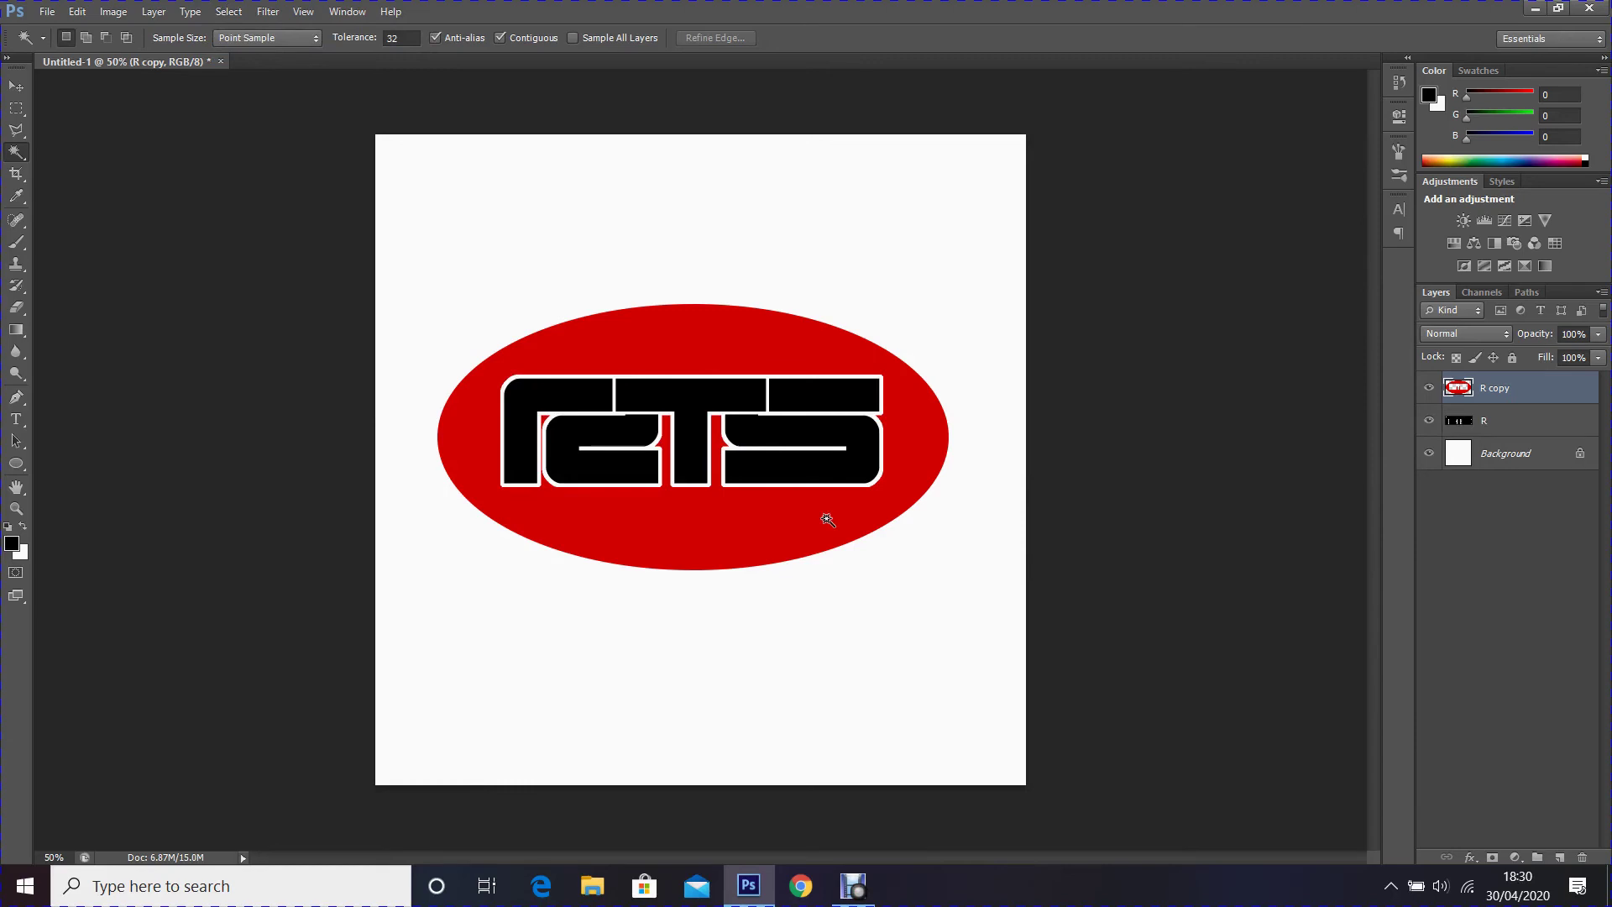
- Cut off the top of the red ellipse just above the letters by clearing a rectangular marquee selection, and deselect
click(18, 110)
click(93, 108)
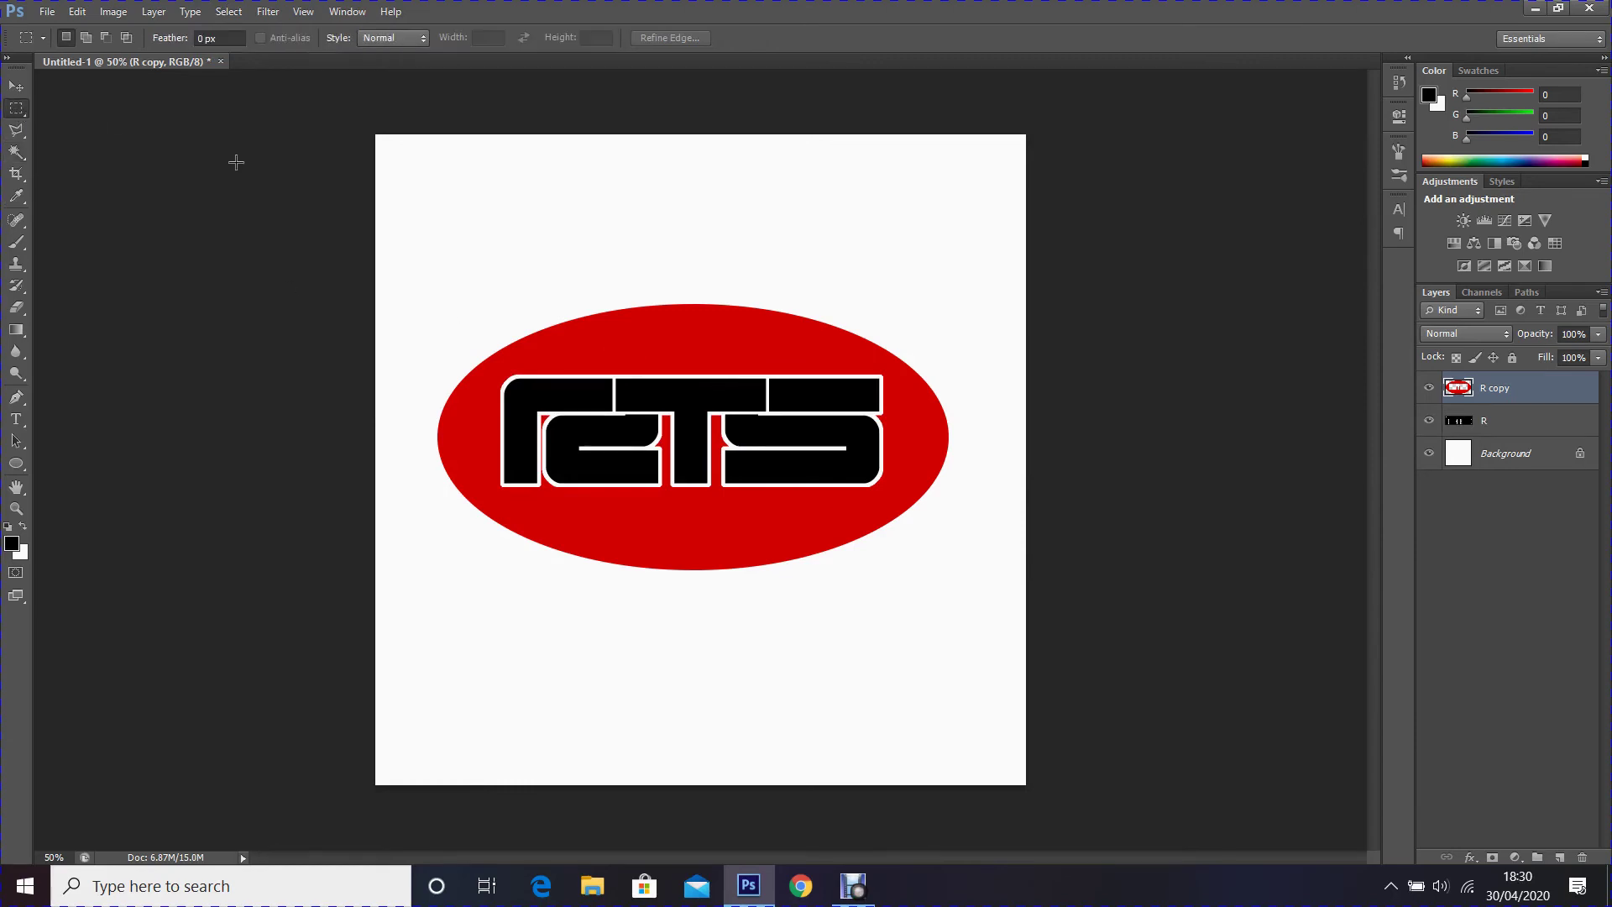
drag(411, 262, 968, 358)
key(Up)
key(Up)
key(Up)
key(Up)
key(Up)
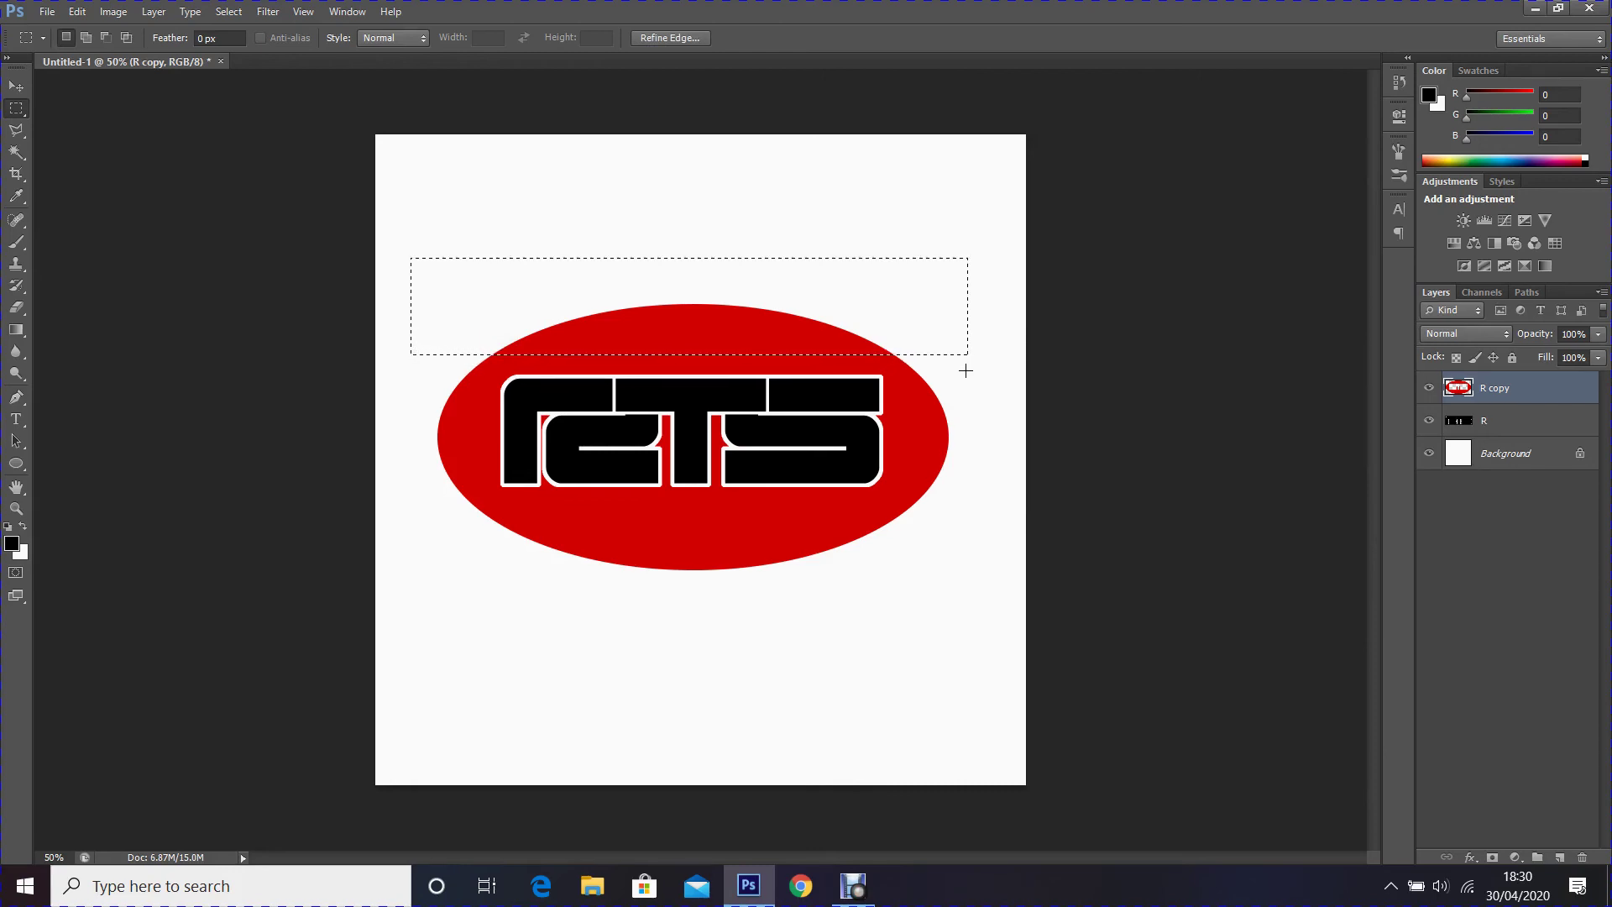
click(77, 12)
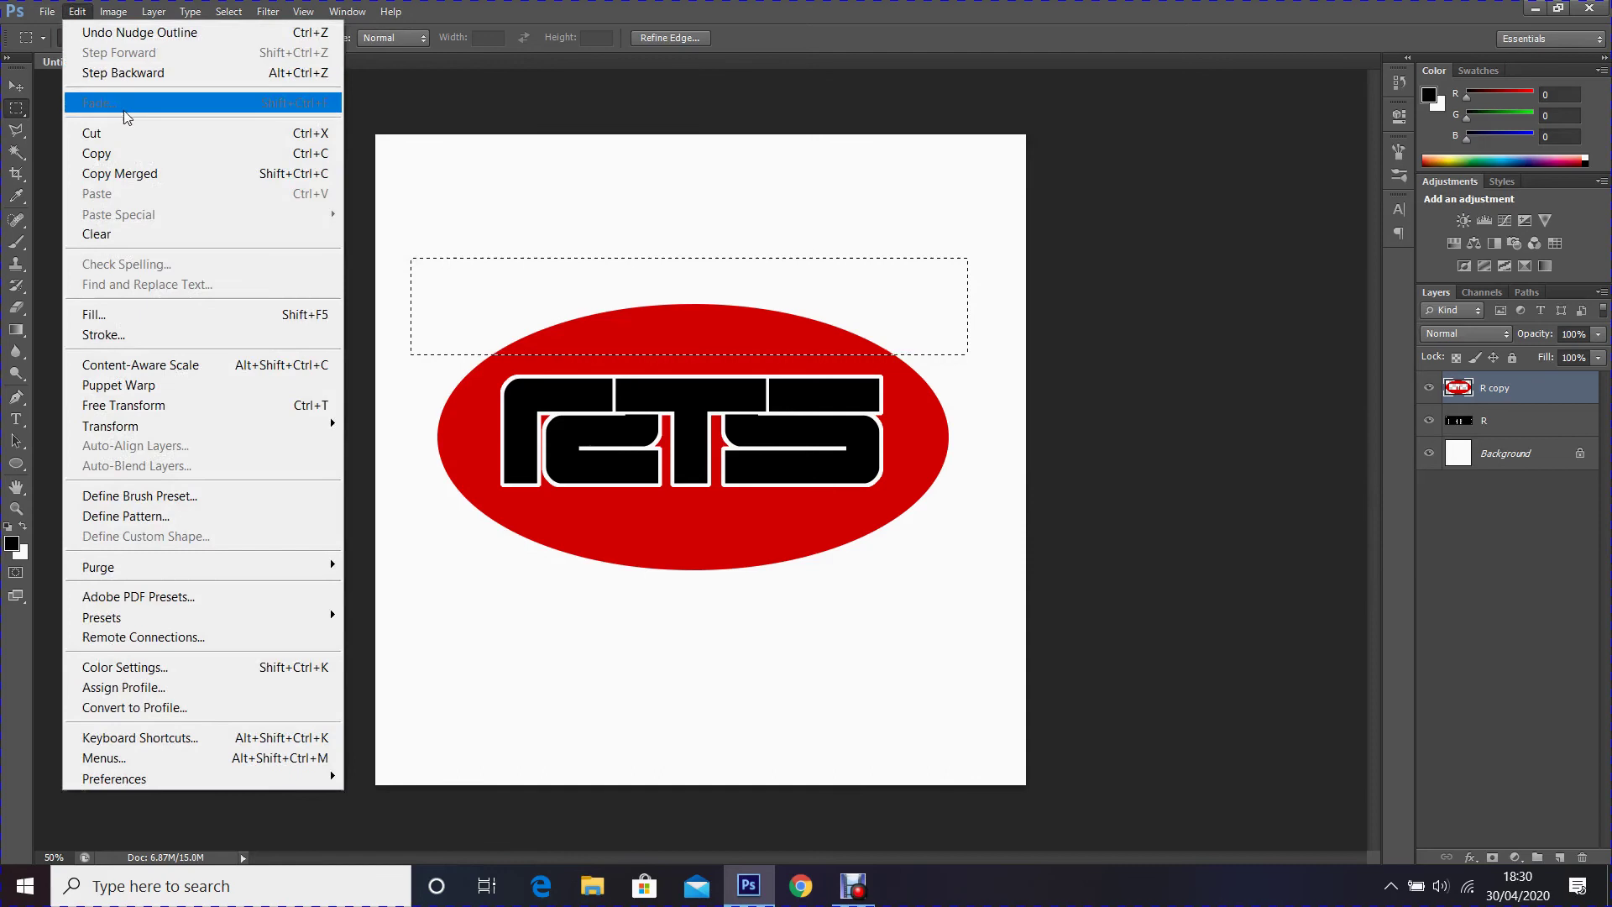
click(127, 234)
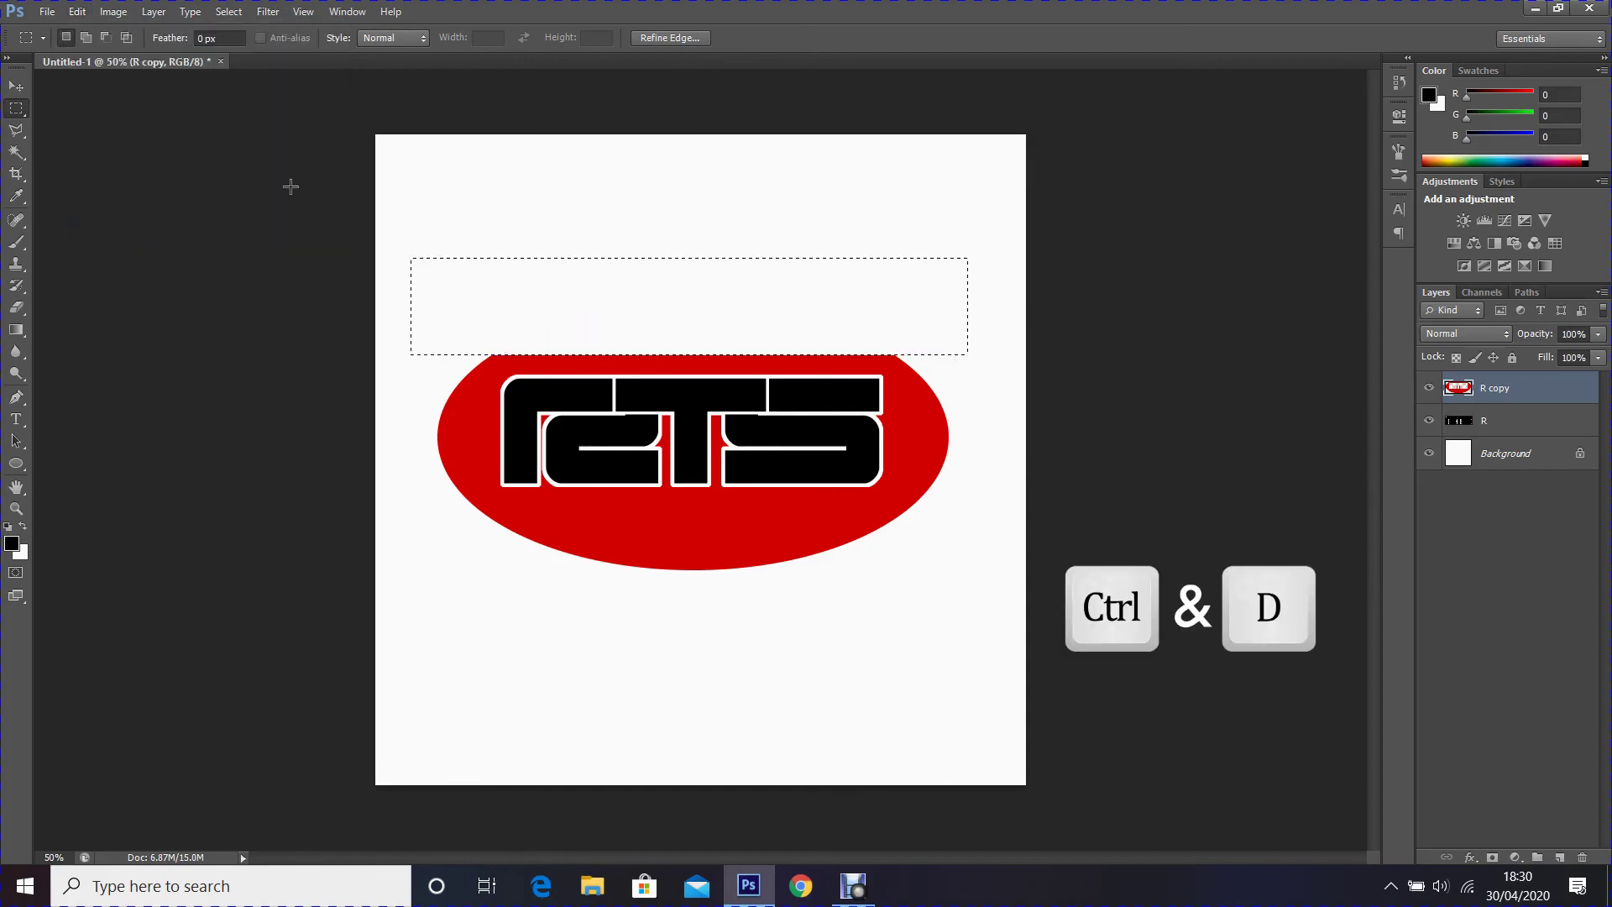
key(ctrl+d)
- Cut off the bottom of the red ellipse just below the letters by clearing a rectangular marquee selection, and deselect
drag(409, 520, 983, 640)
key(shift+Up)
key(shift+Up)
key(shift+Up)
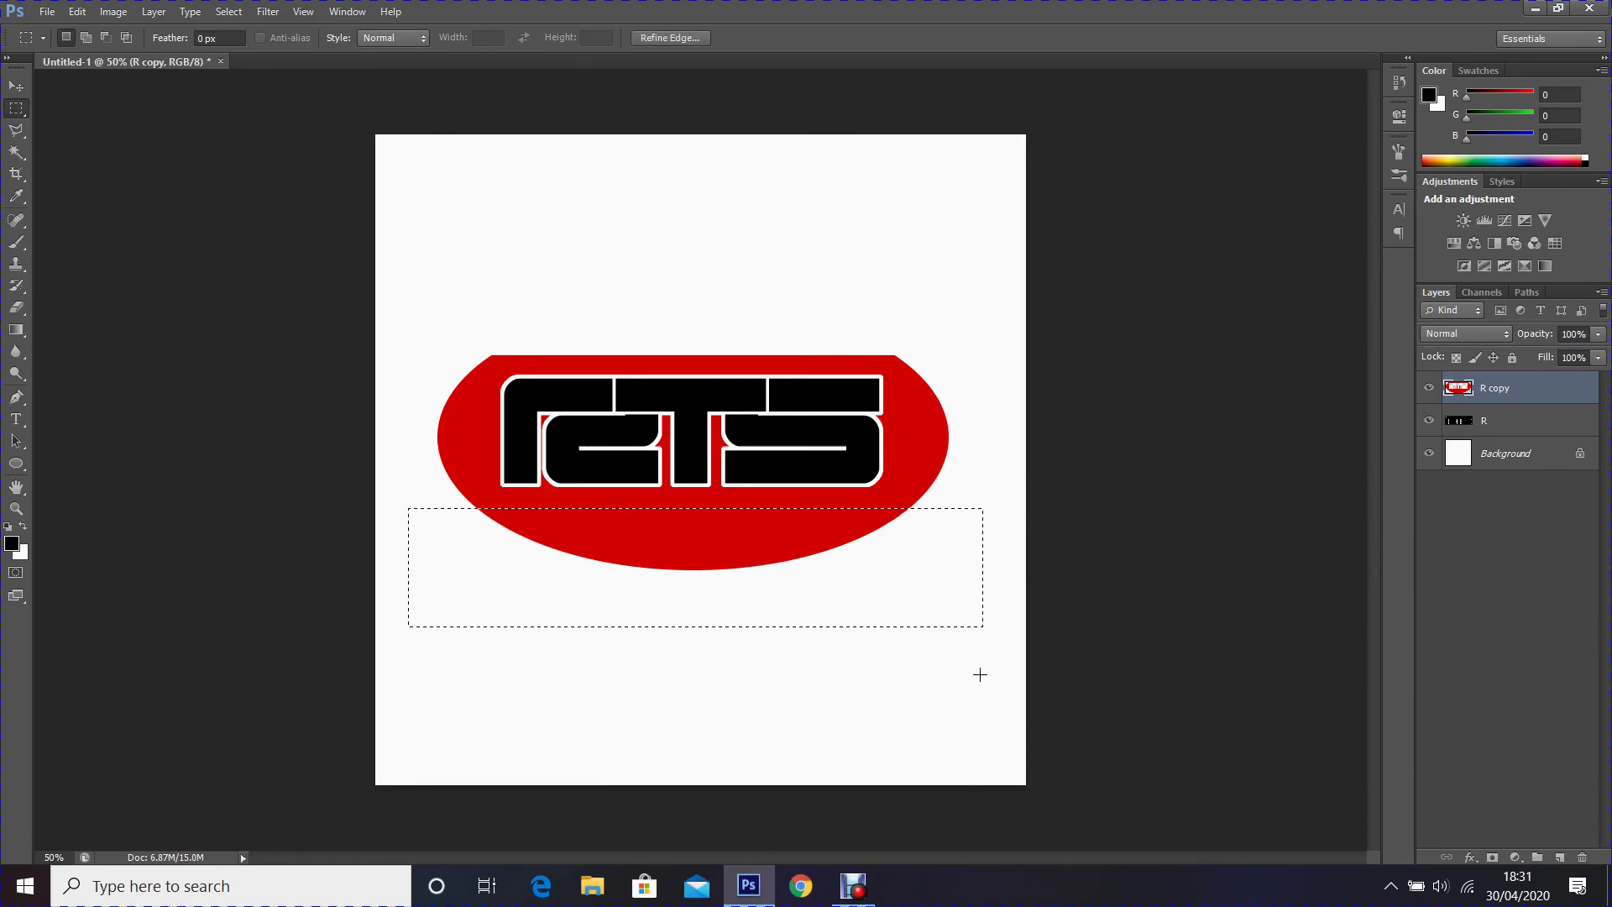
click(77, 12)
click(109, 235)
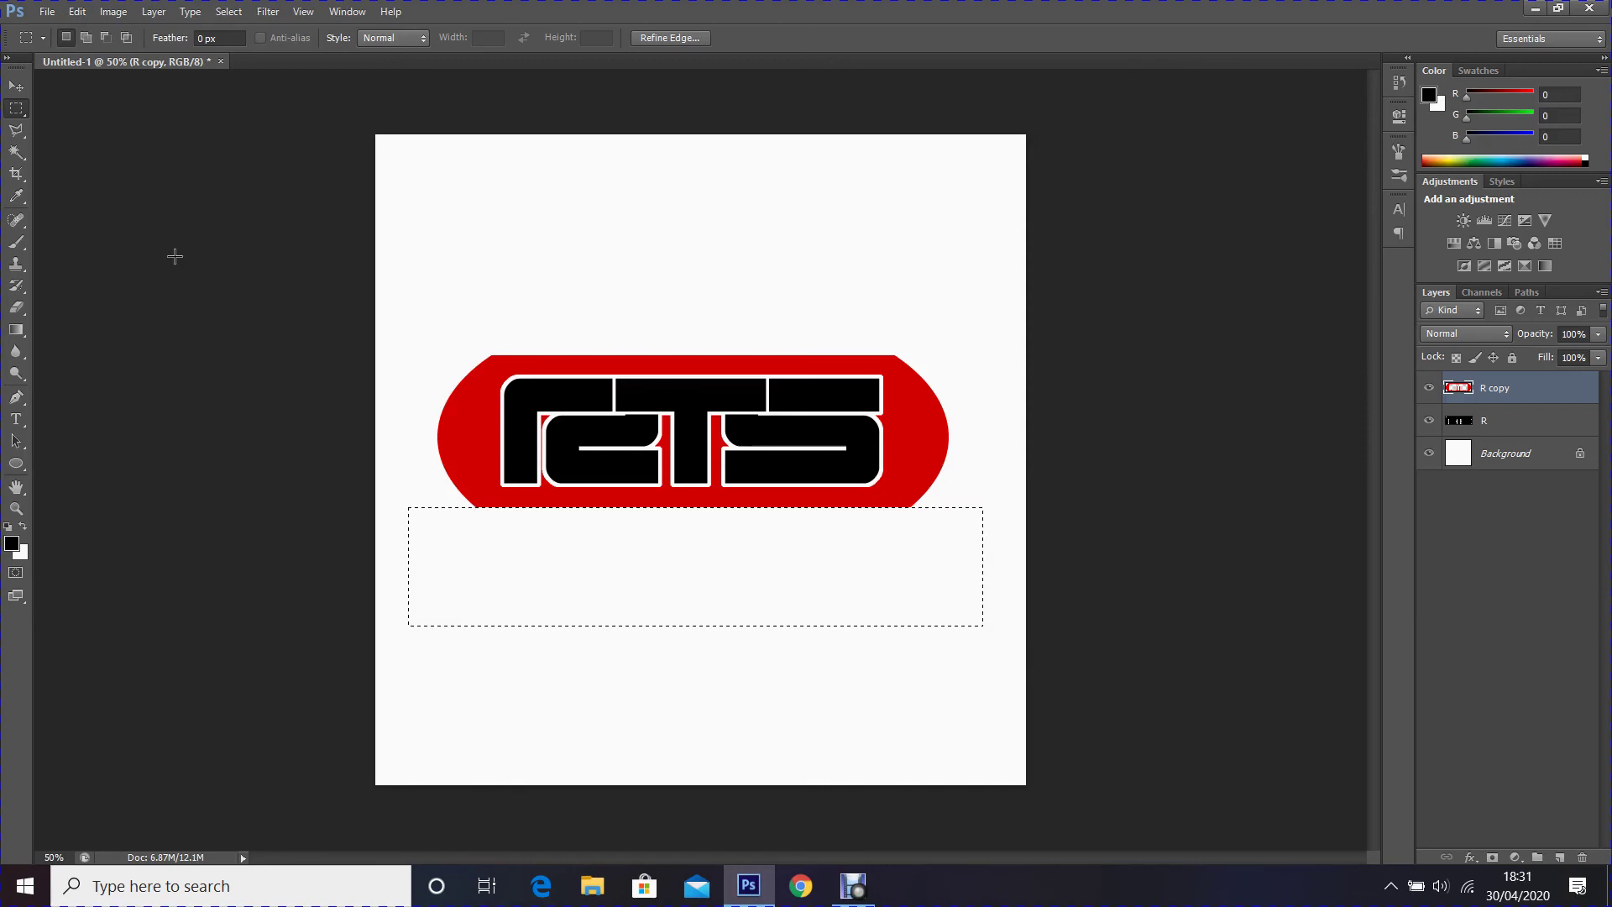
click(228, 11)
click(290, 52)
- Add the text "Your Solution" at 30 pt in Ranger Force and centre it just beneath the red emblem
click(22, 426)
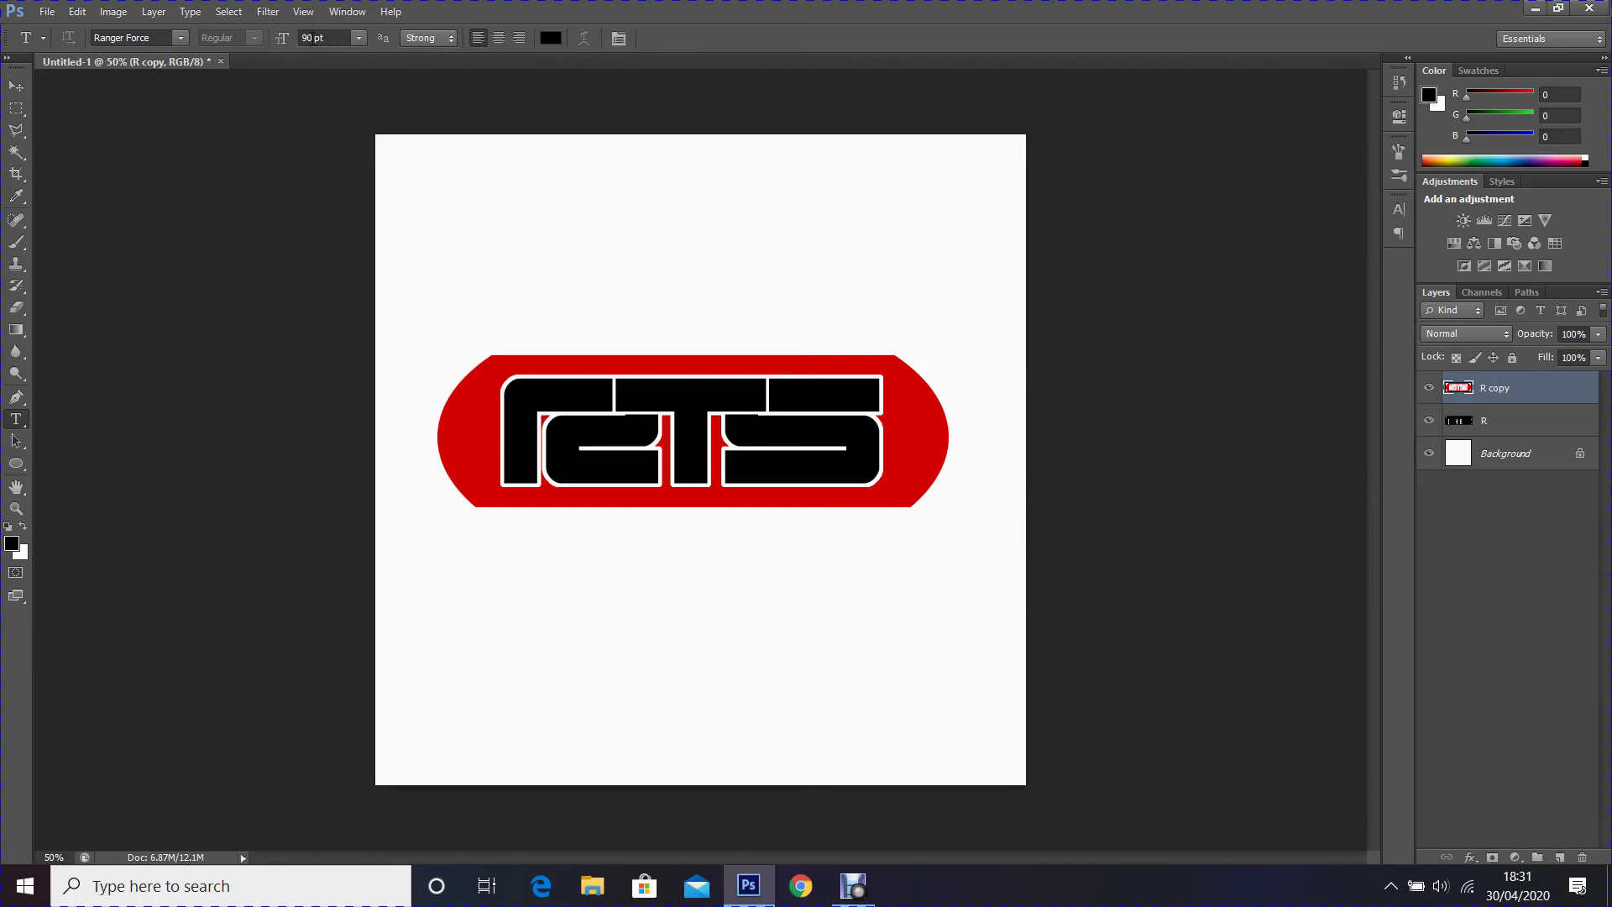
click(312, 38)
text(30)
click(458, 562)
text(your solution)
click(743, 38)
key(v)
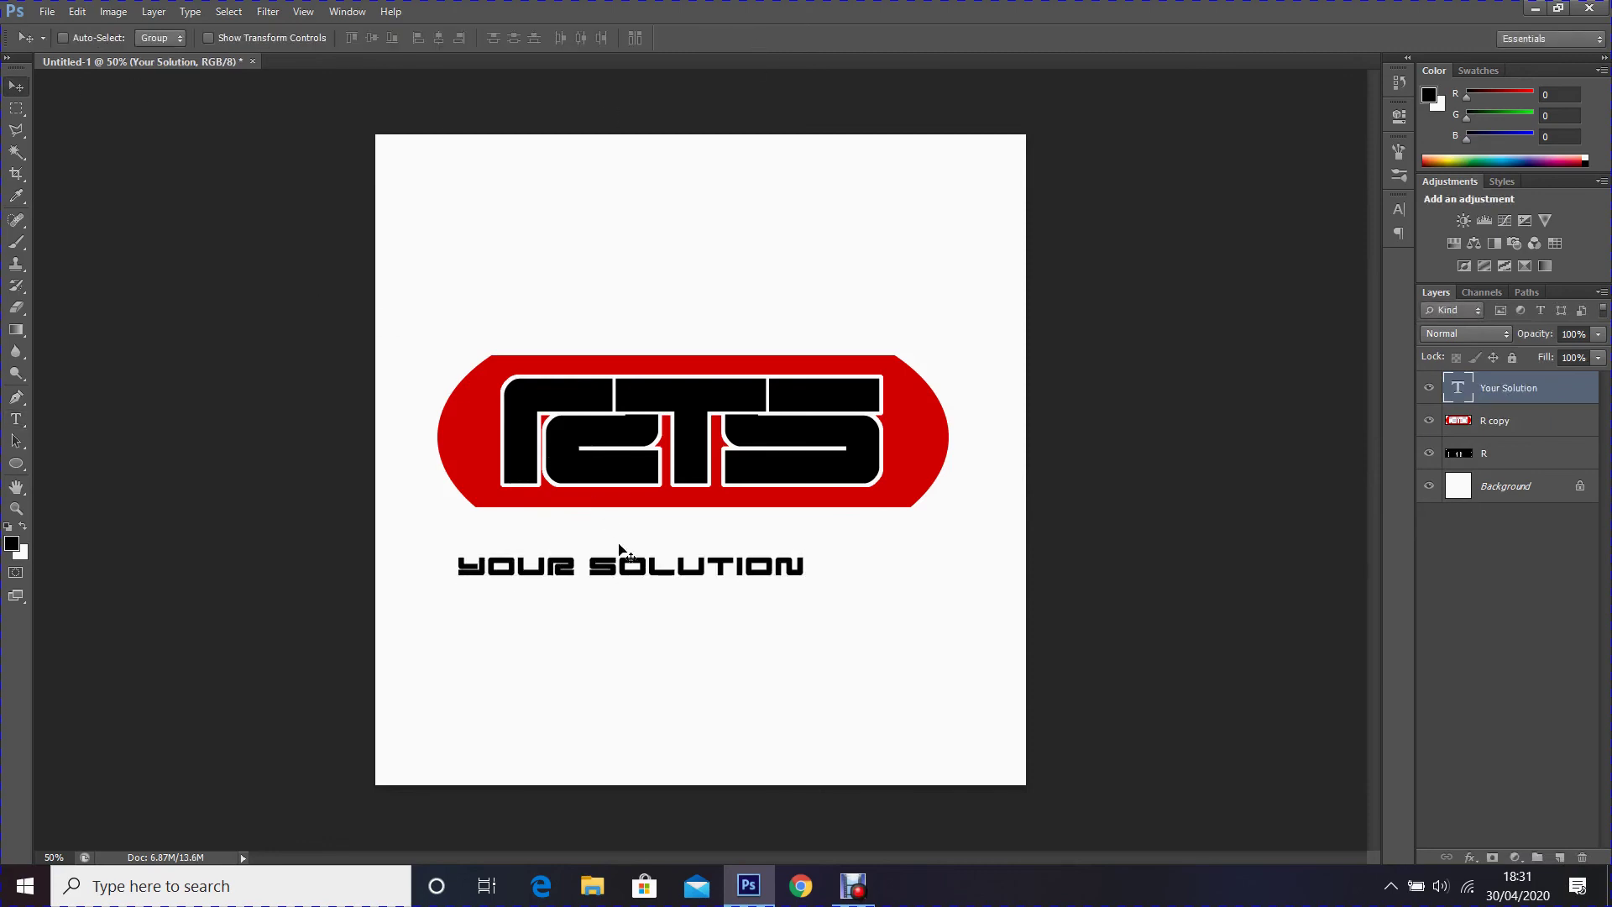
drag(617, 566, 663, 537)
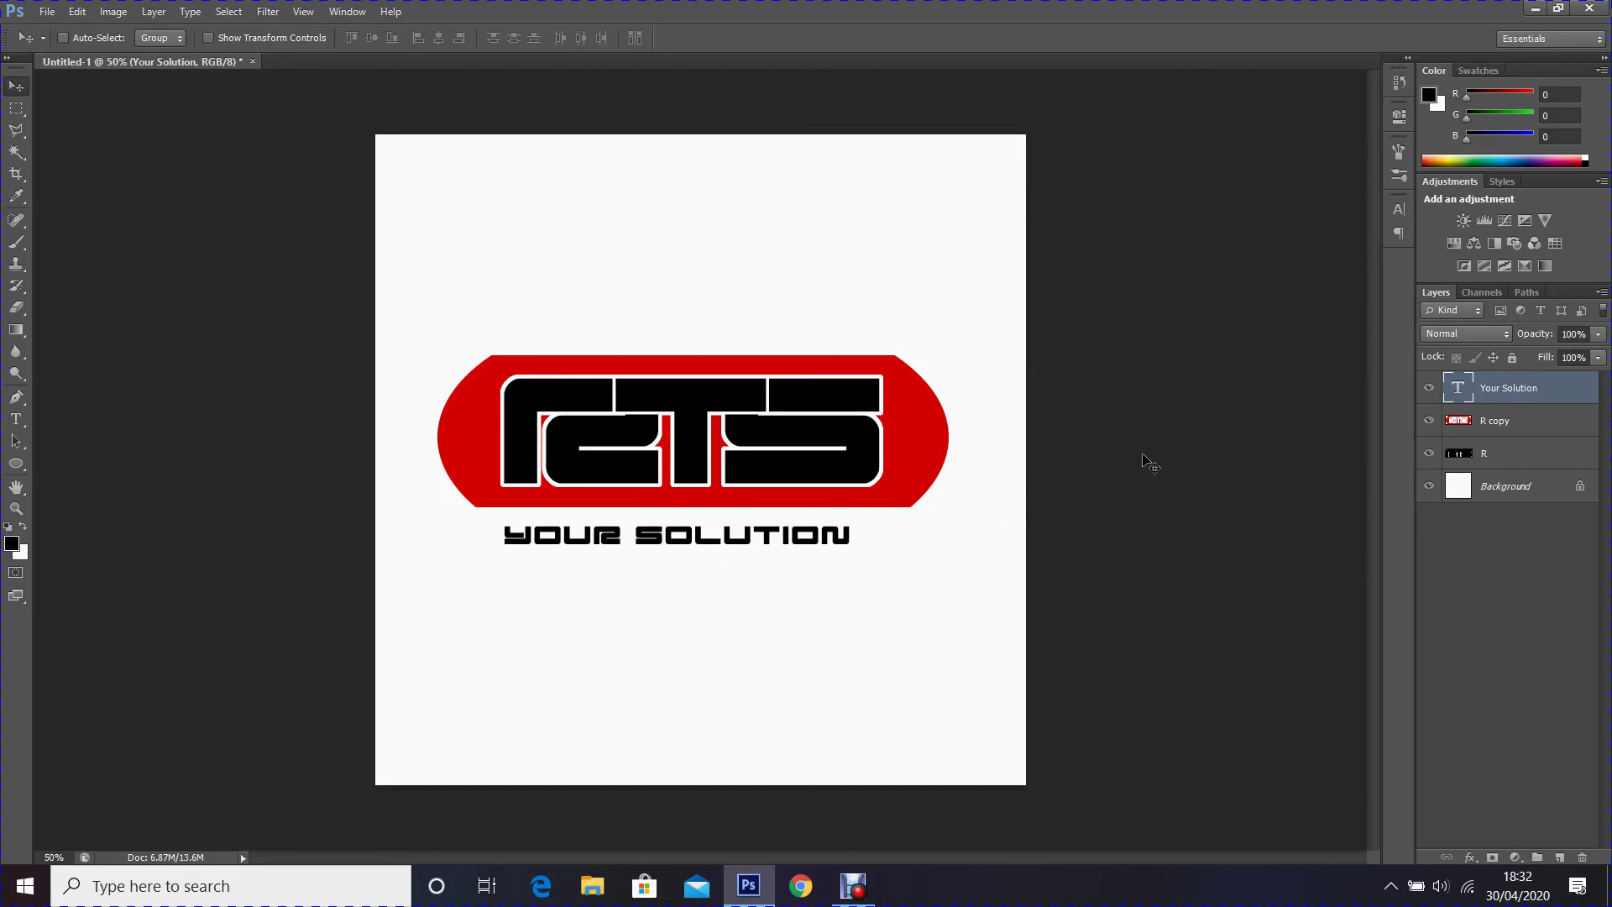
- Set the tracking of the "Your Solution" tagline to 75 and nudge it up closer to the emblem
click(1403, 210)
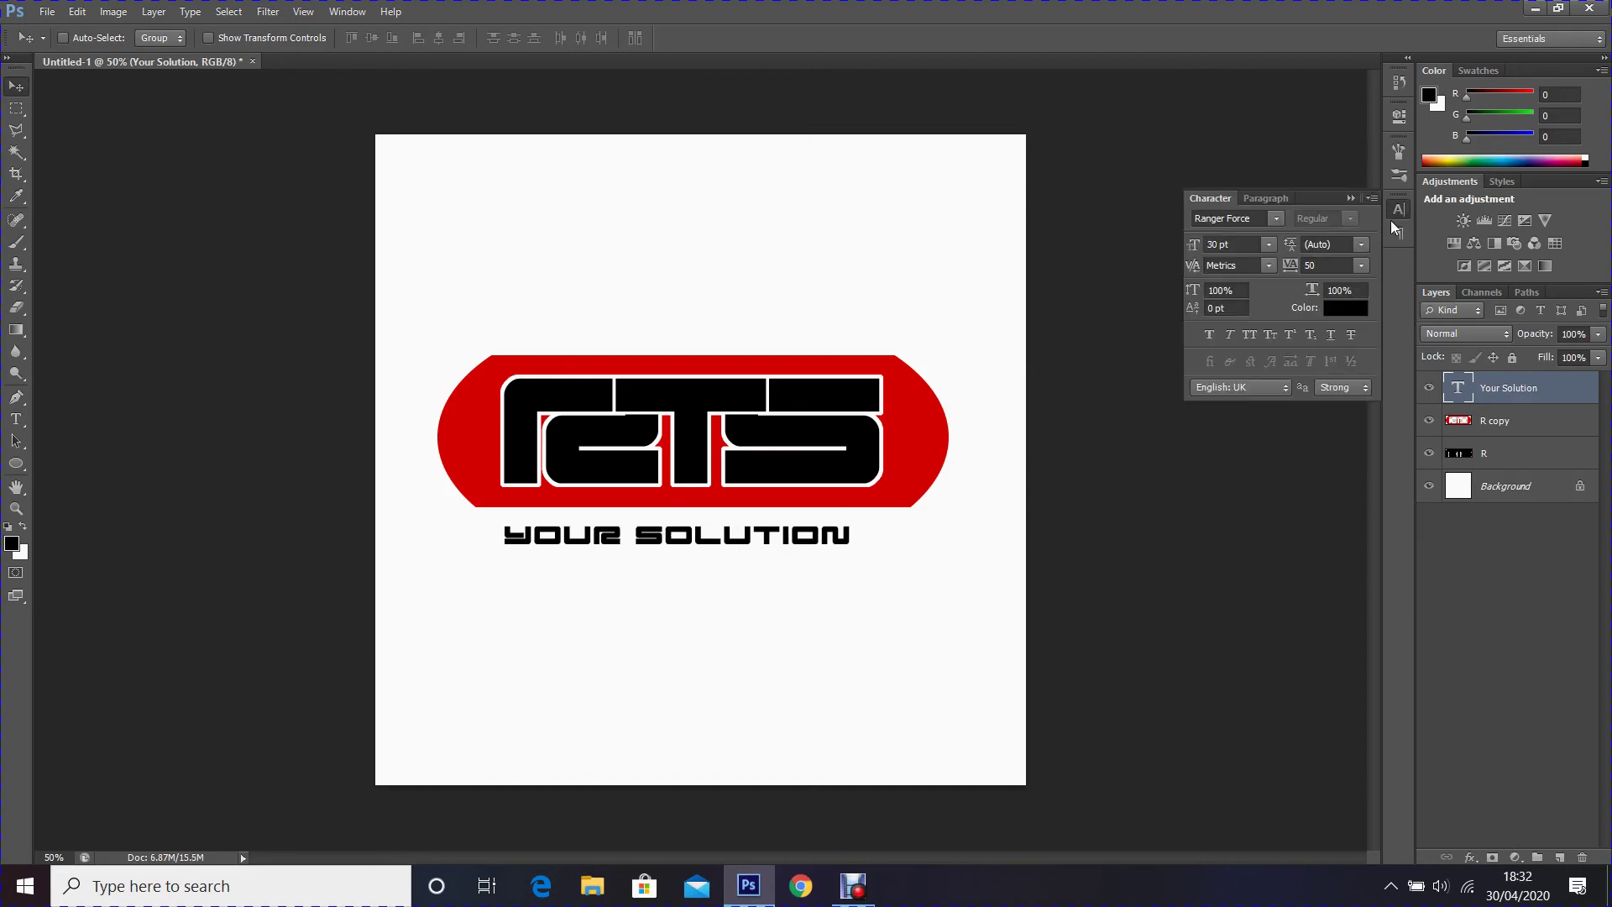
click(1323, 265)
text(75)
key(Return)
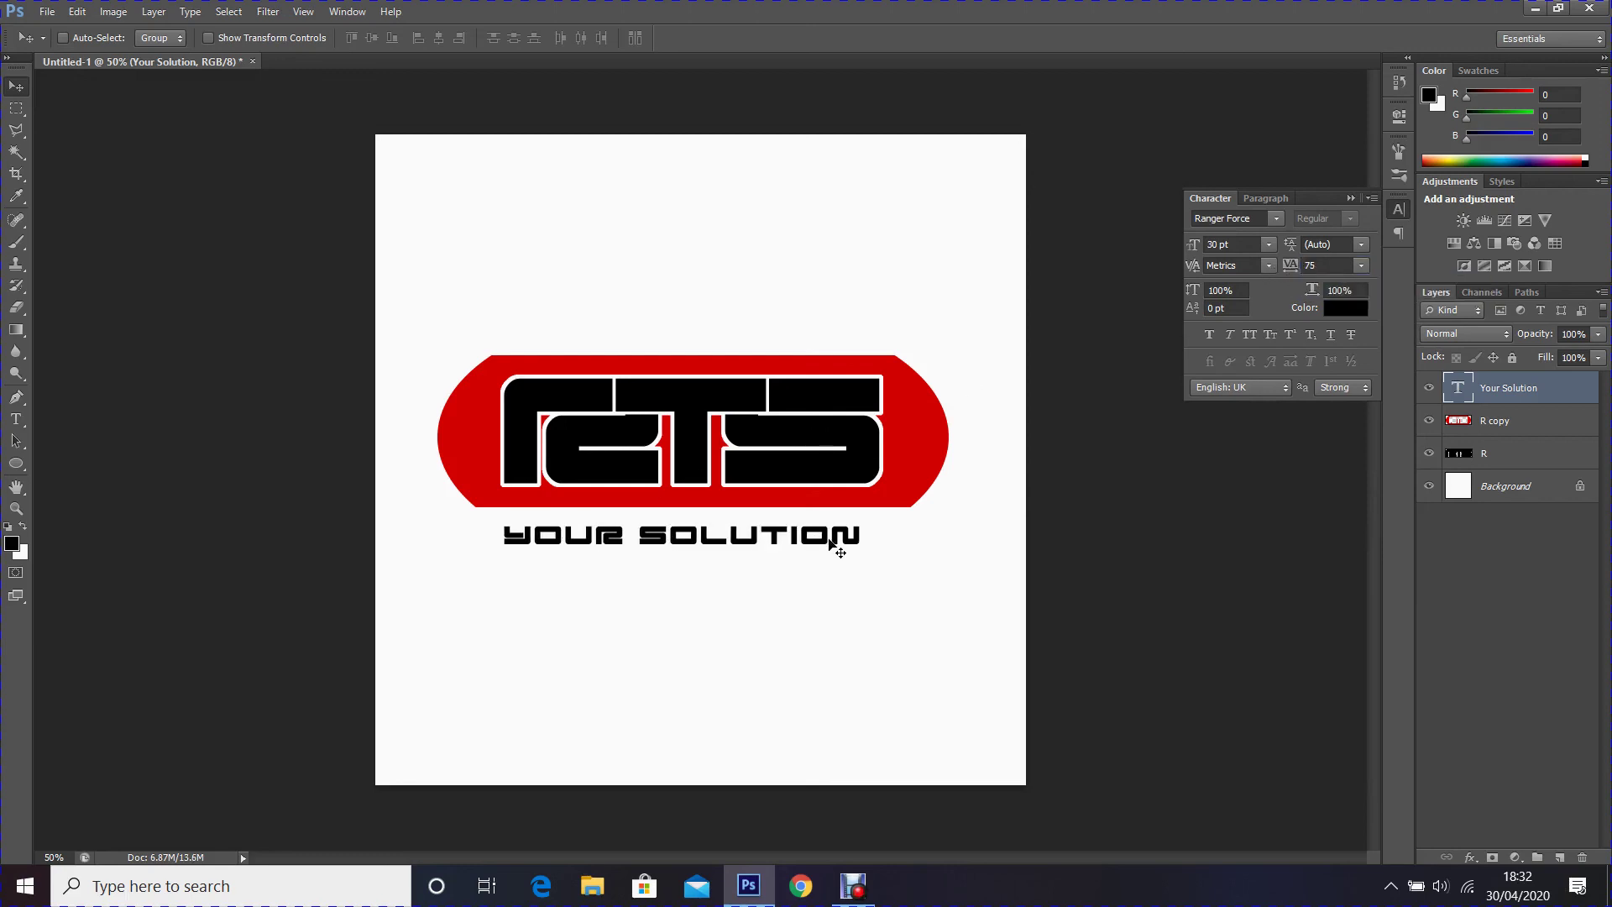
key(shift+Up)
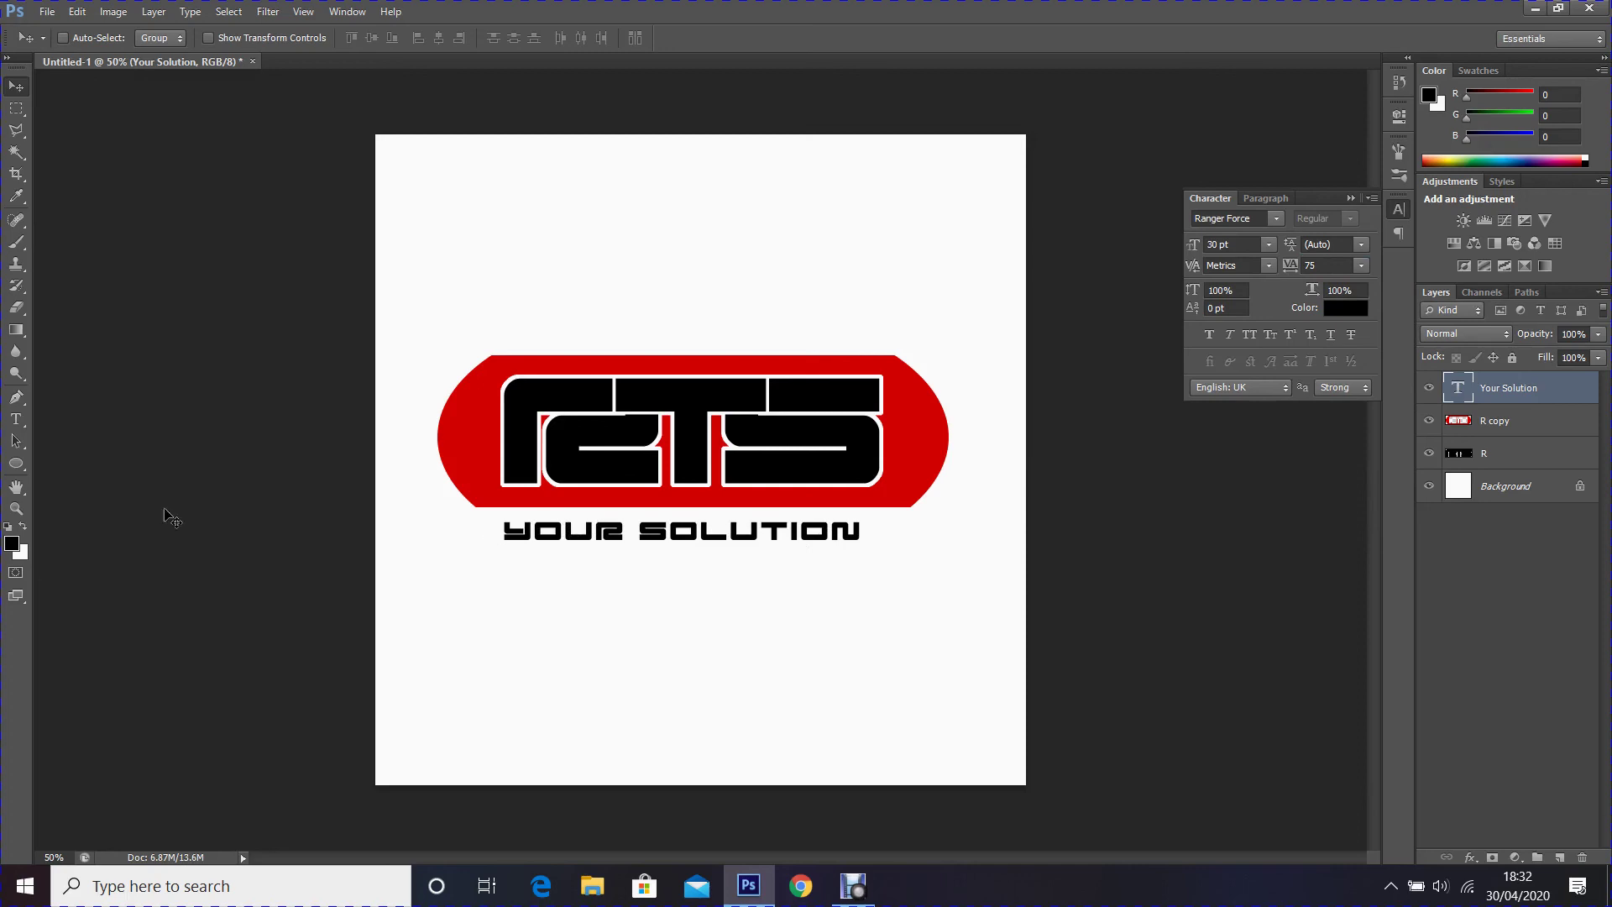
- Recolour the whole "Your Solution" tagline bright blue (#0a32de)
click(16, 419)
drag(506, 531, 863, 530)
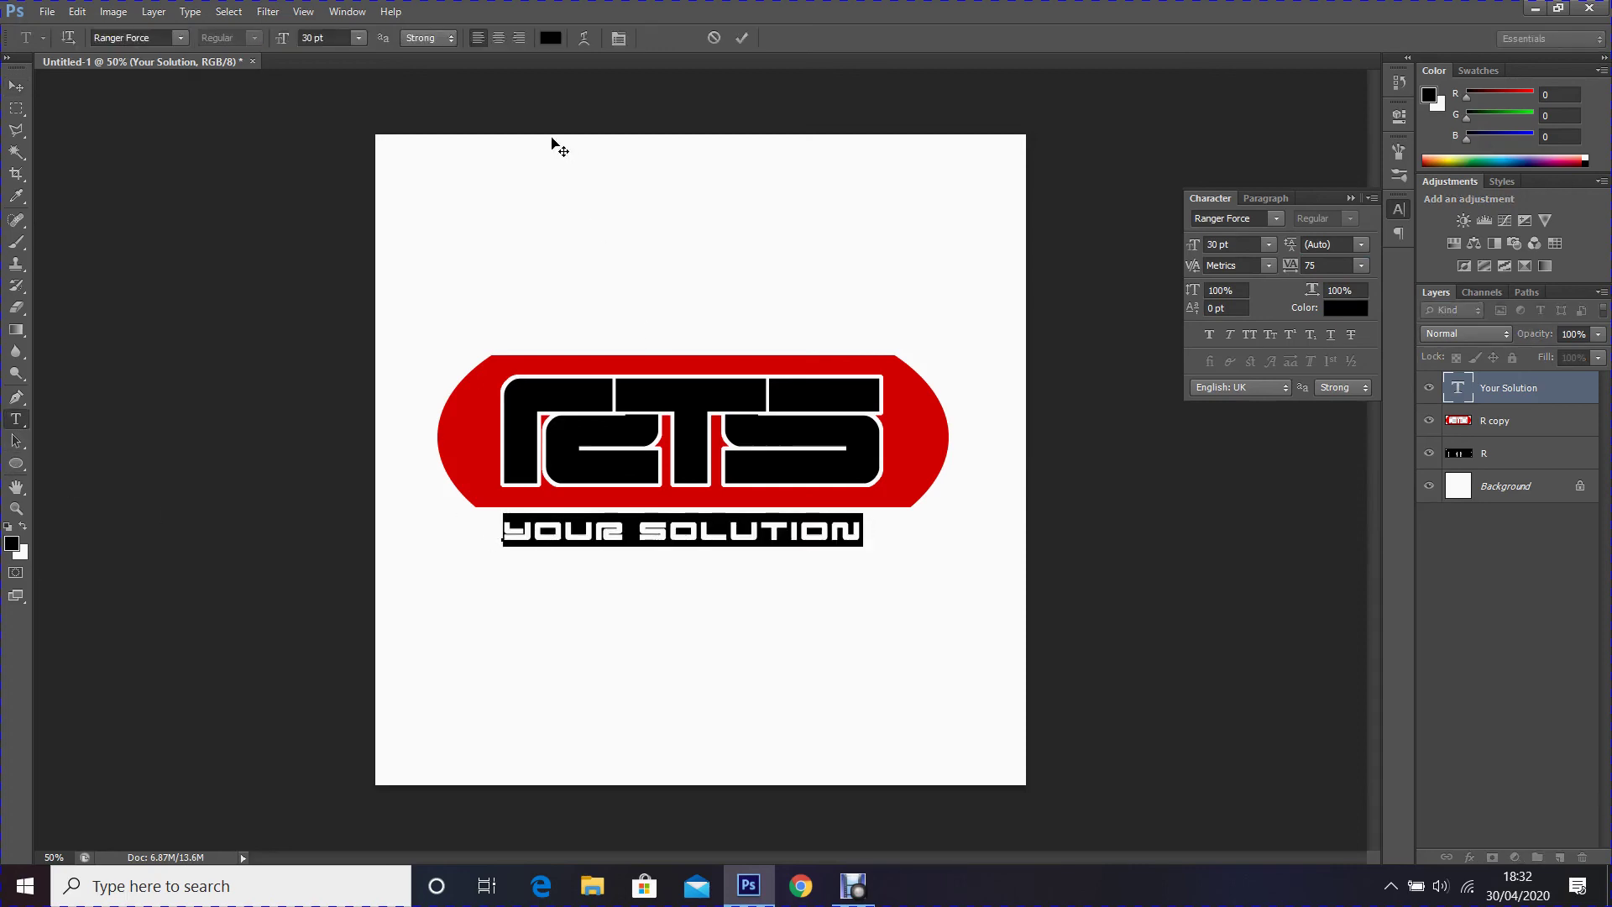
click(552, 38)
click(1231, 267)
click(1230, 223)
click(1231, 277)
click(1202, 200)
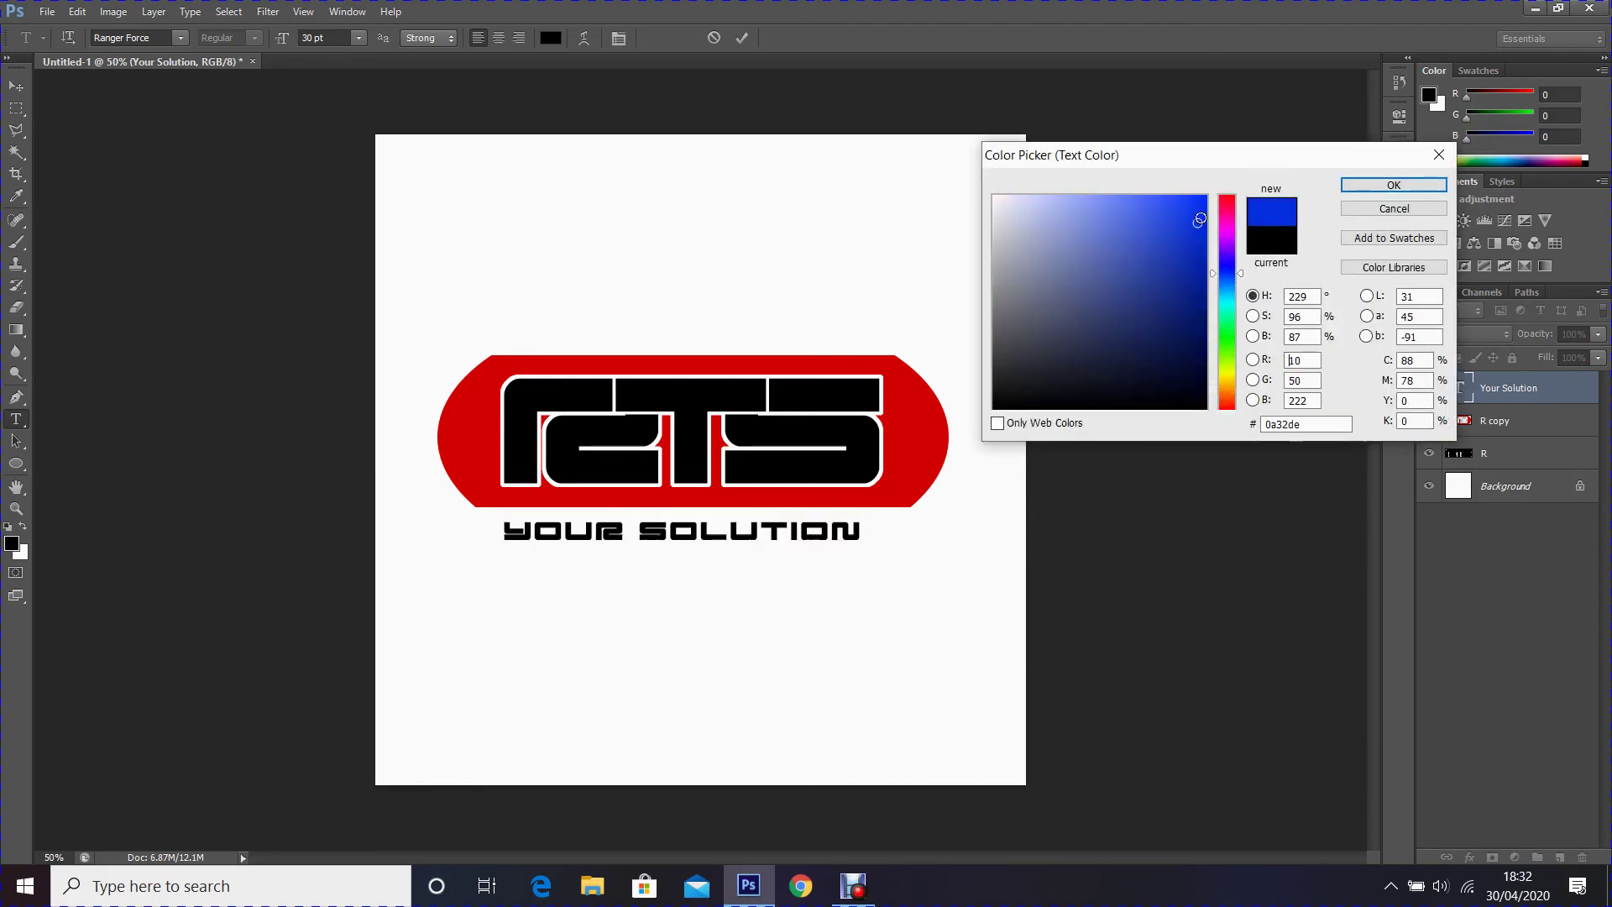
click(1394, 184)
click(949, 466)
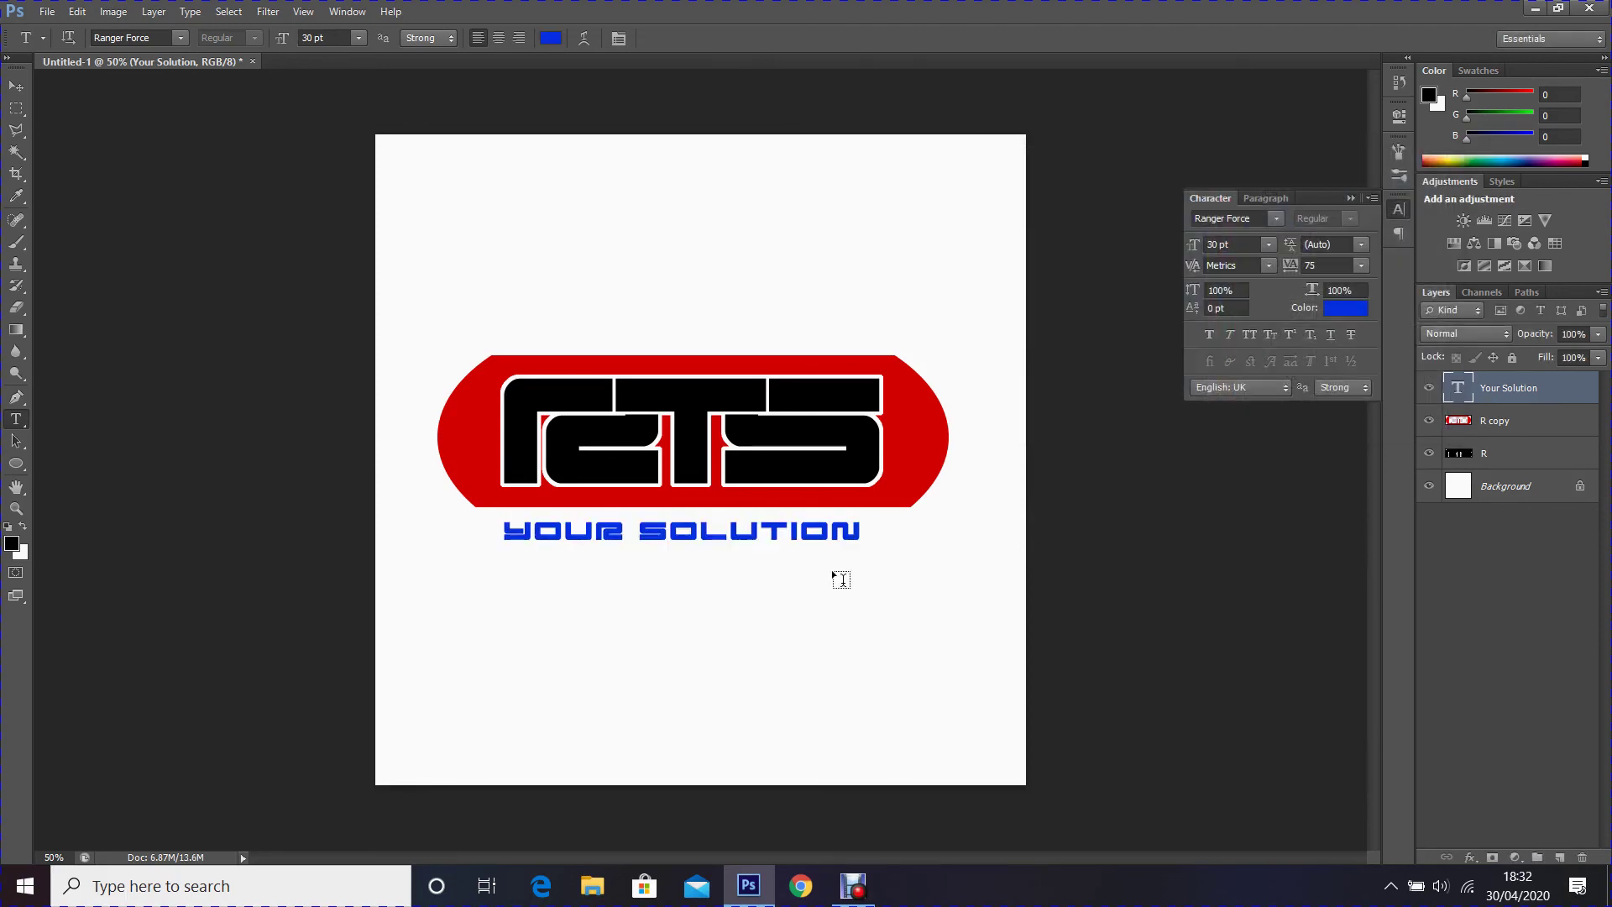
- Apply a dark red Color Overlay layer style to the RTS letters on the R layer
click(1481, 455)
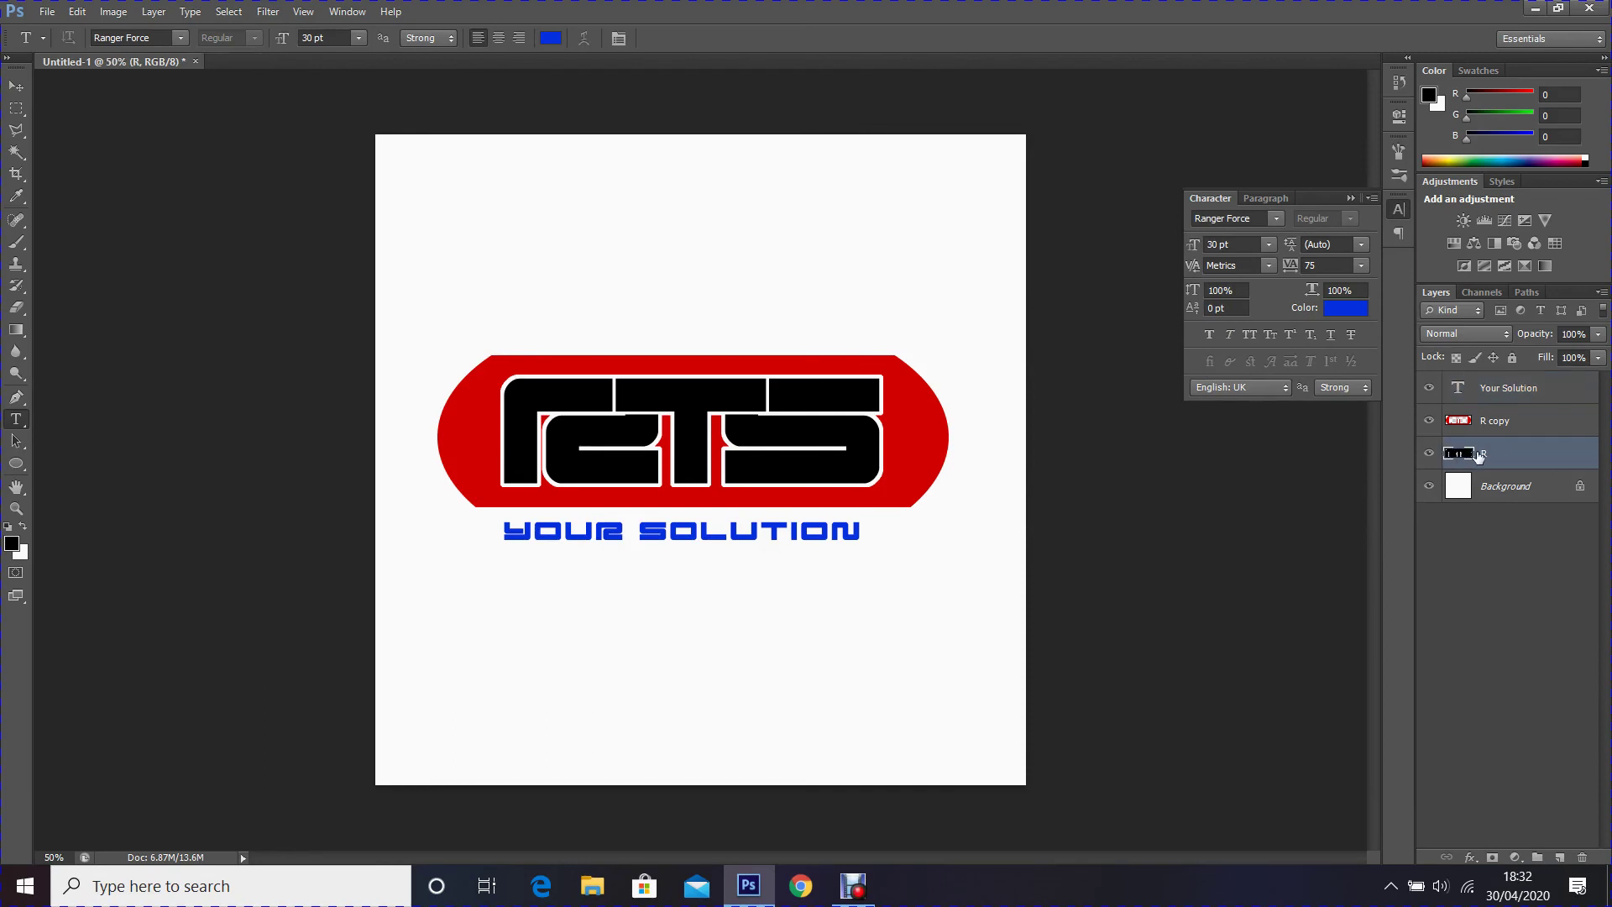
right_click(1478, 456)
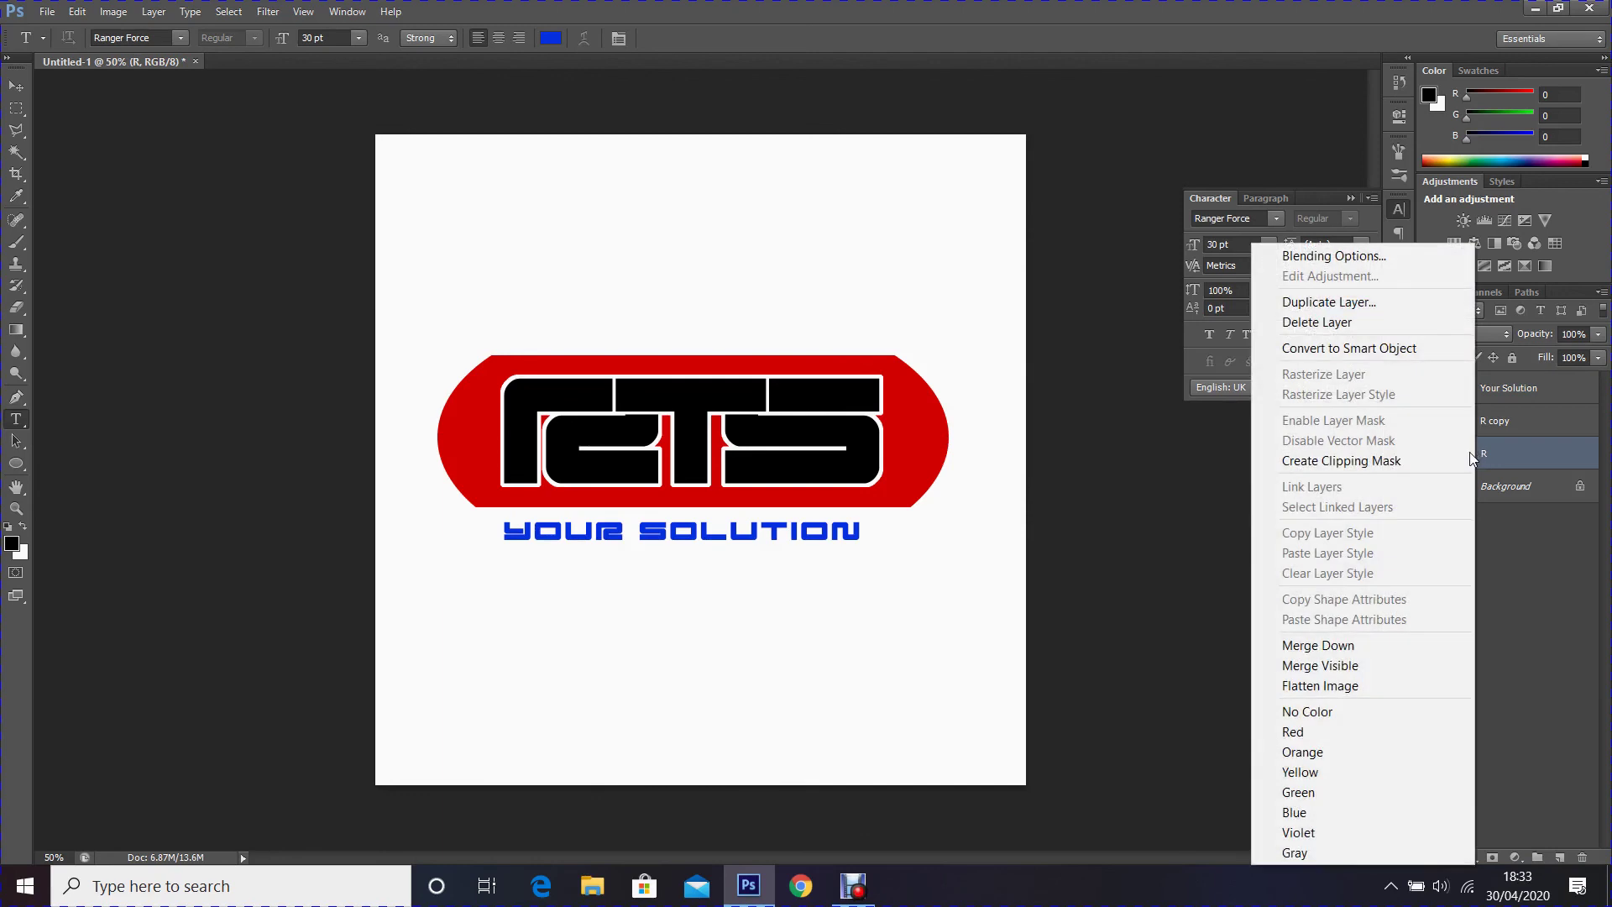
click(1371, 256)
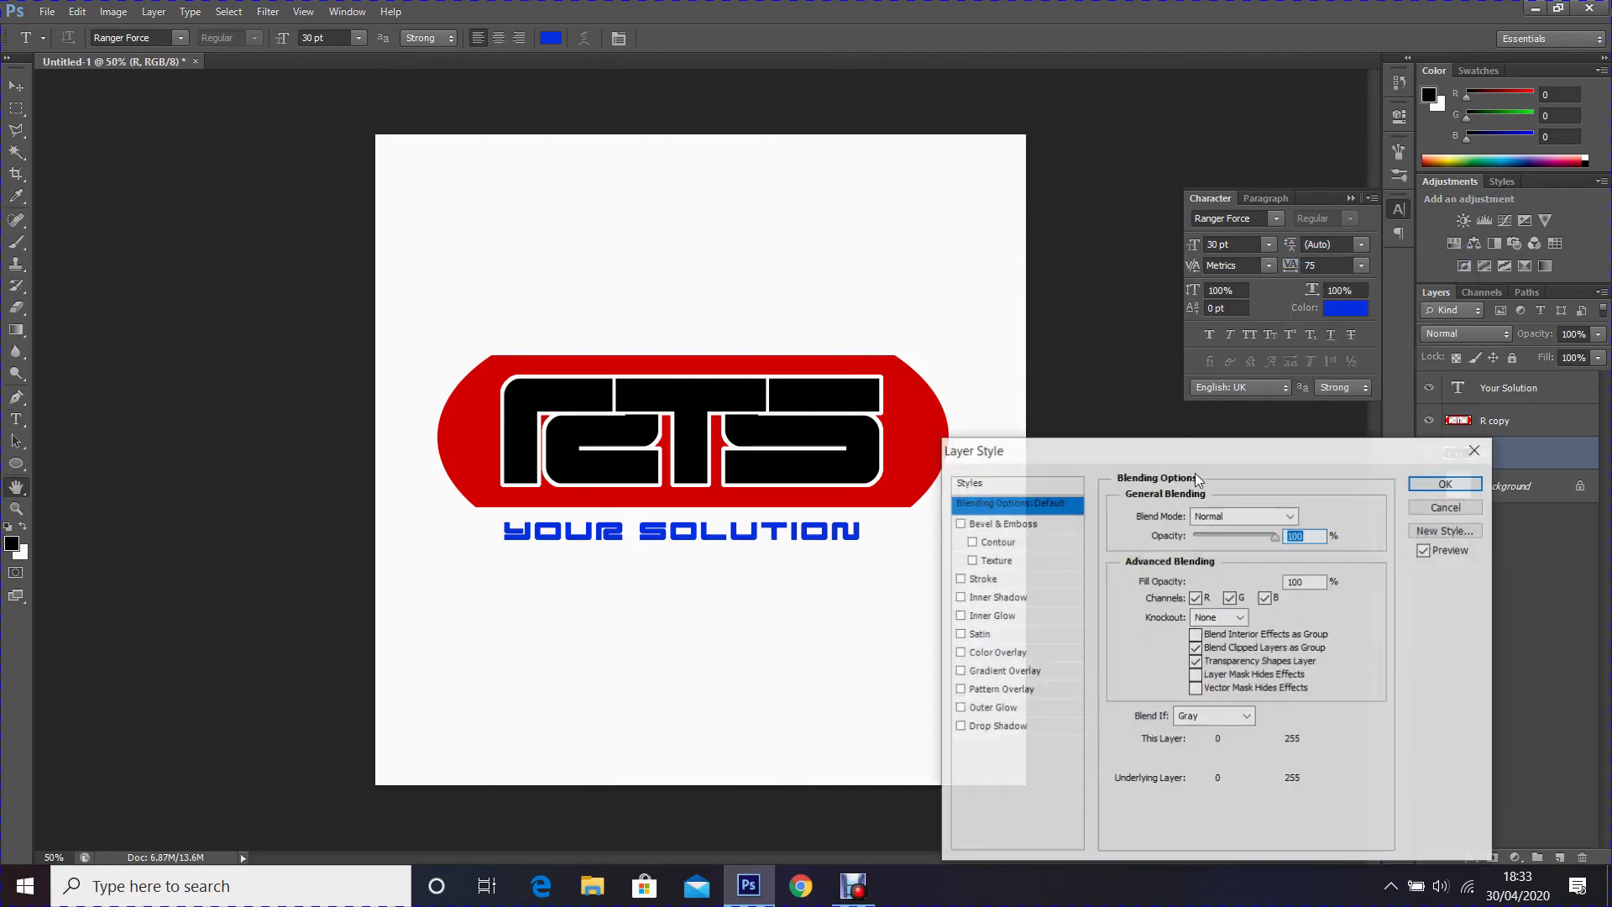
click(1013, 654)
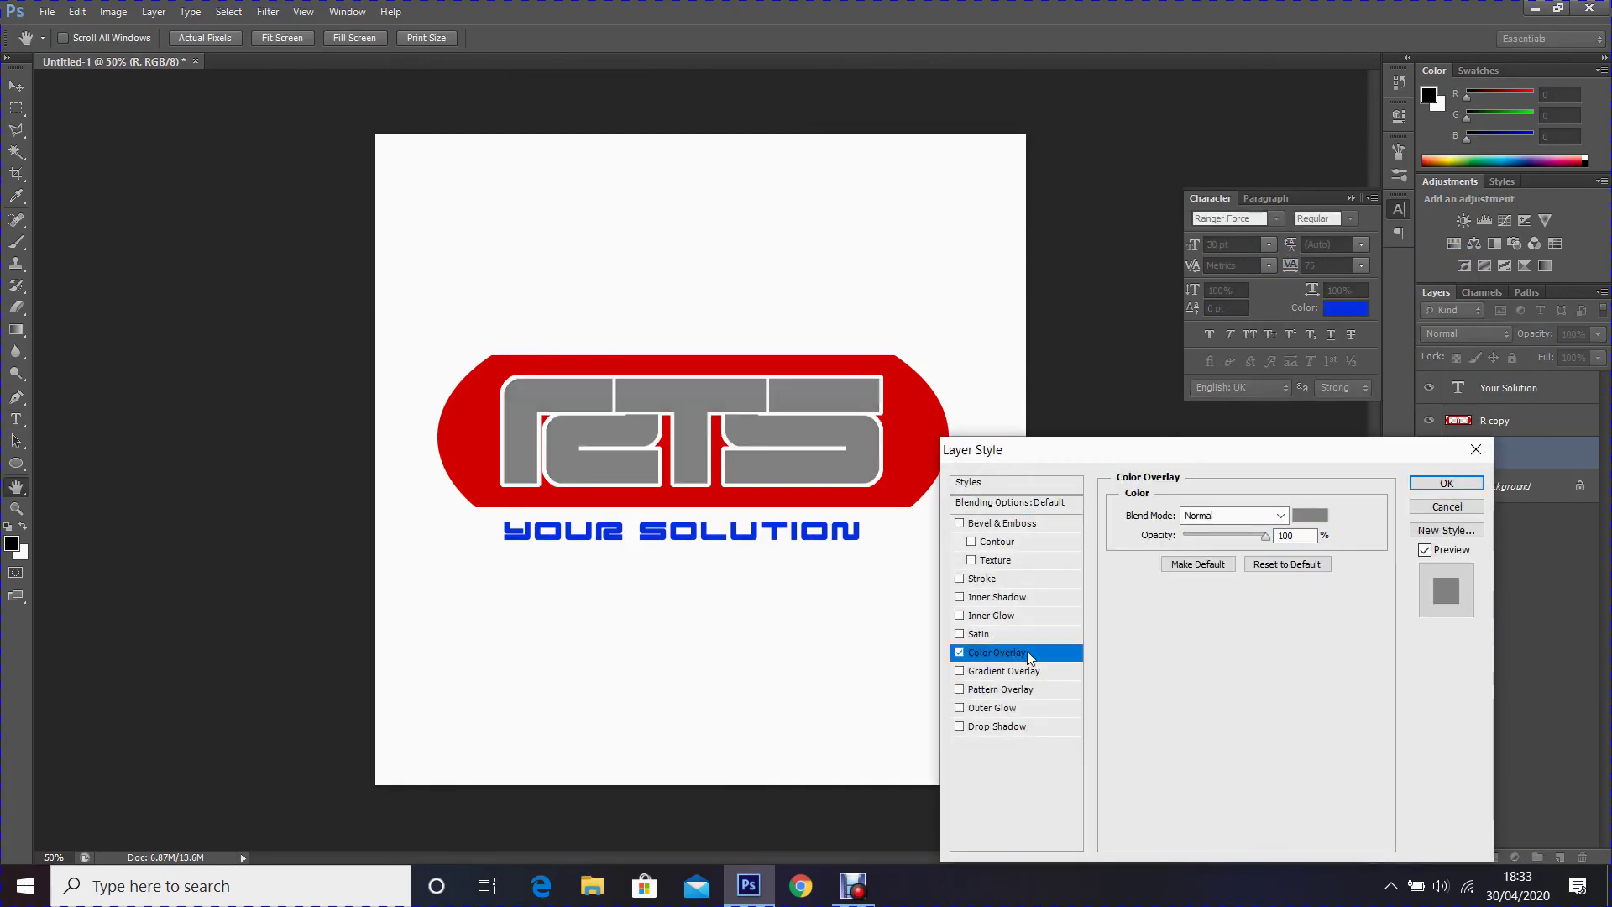
click(1311, 521)
drag(1185, 232, 1198, 300)
click(1393, 186)
key(Return)
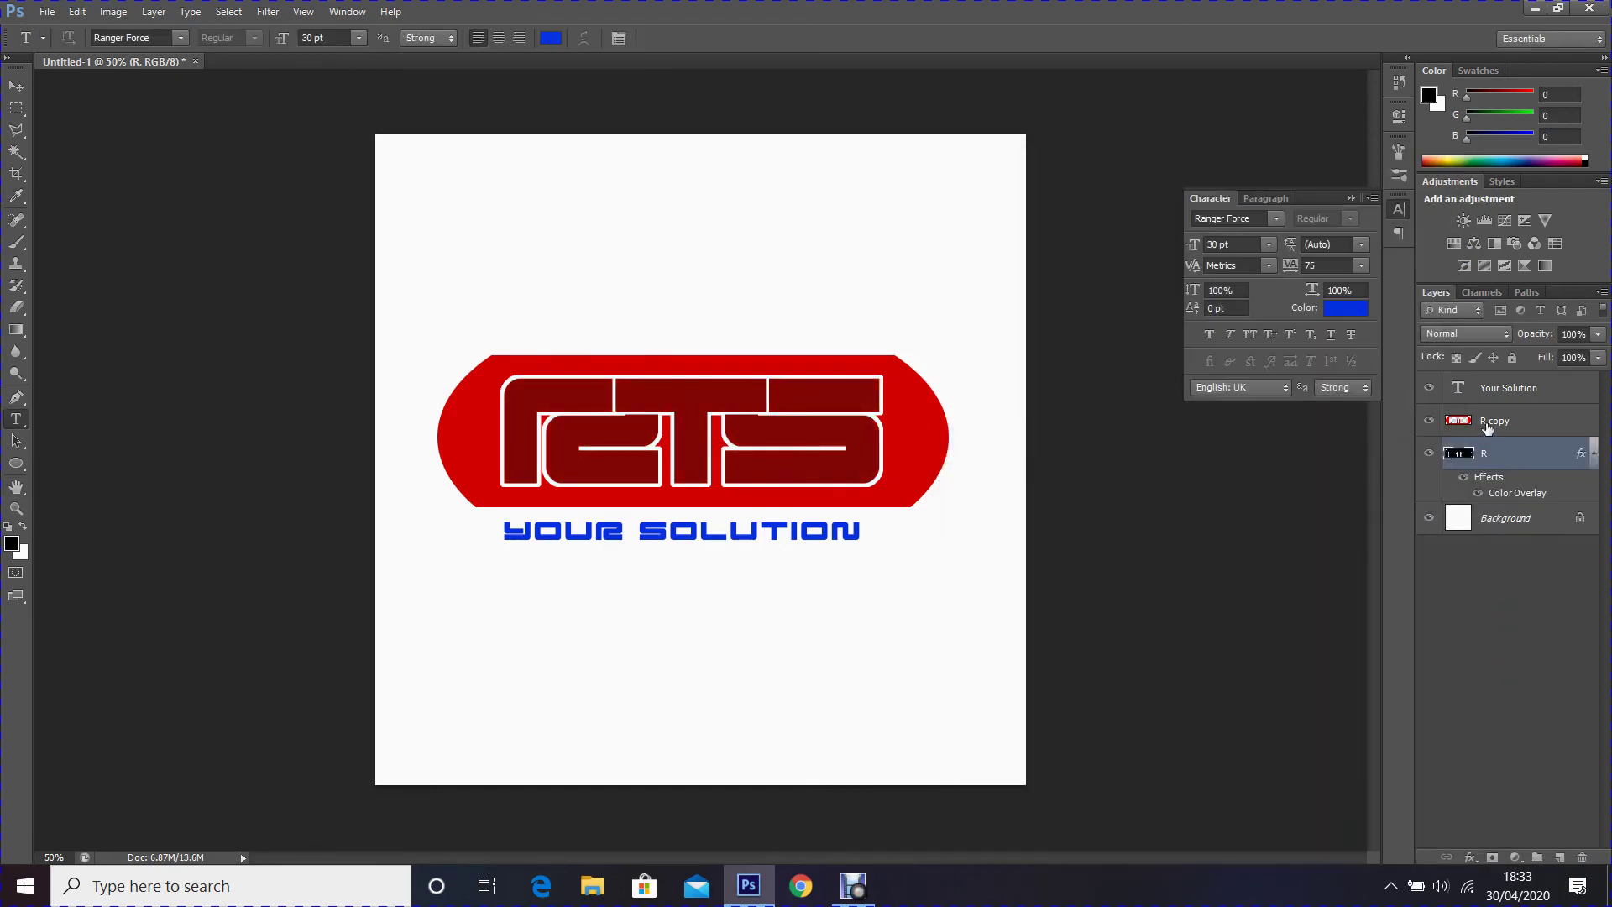
- Apply a dark blue (#0e257c) Color Overlay to the ellipse on the R copy layer, and hide the Background layer
right_click(1503, 420)
click(1332, 255)
click(997, 652)
click(1310, 521)
drag(1232, 275, 1232, 360)
drag(1232, 296, 1232, 277)
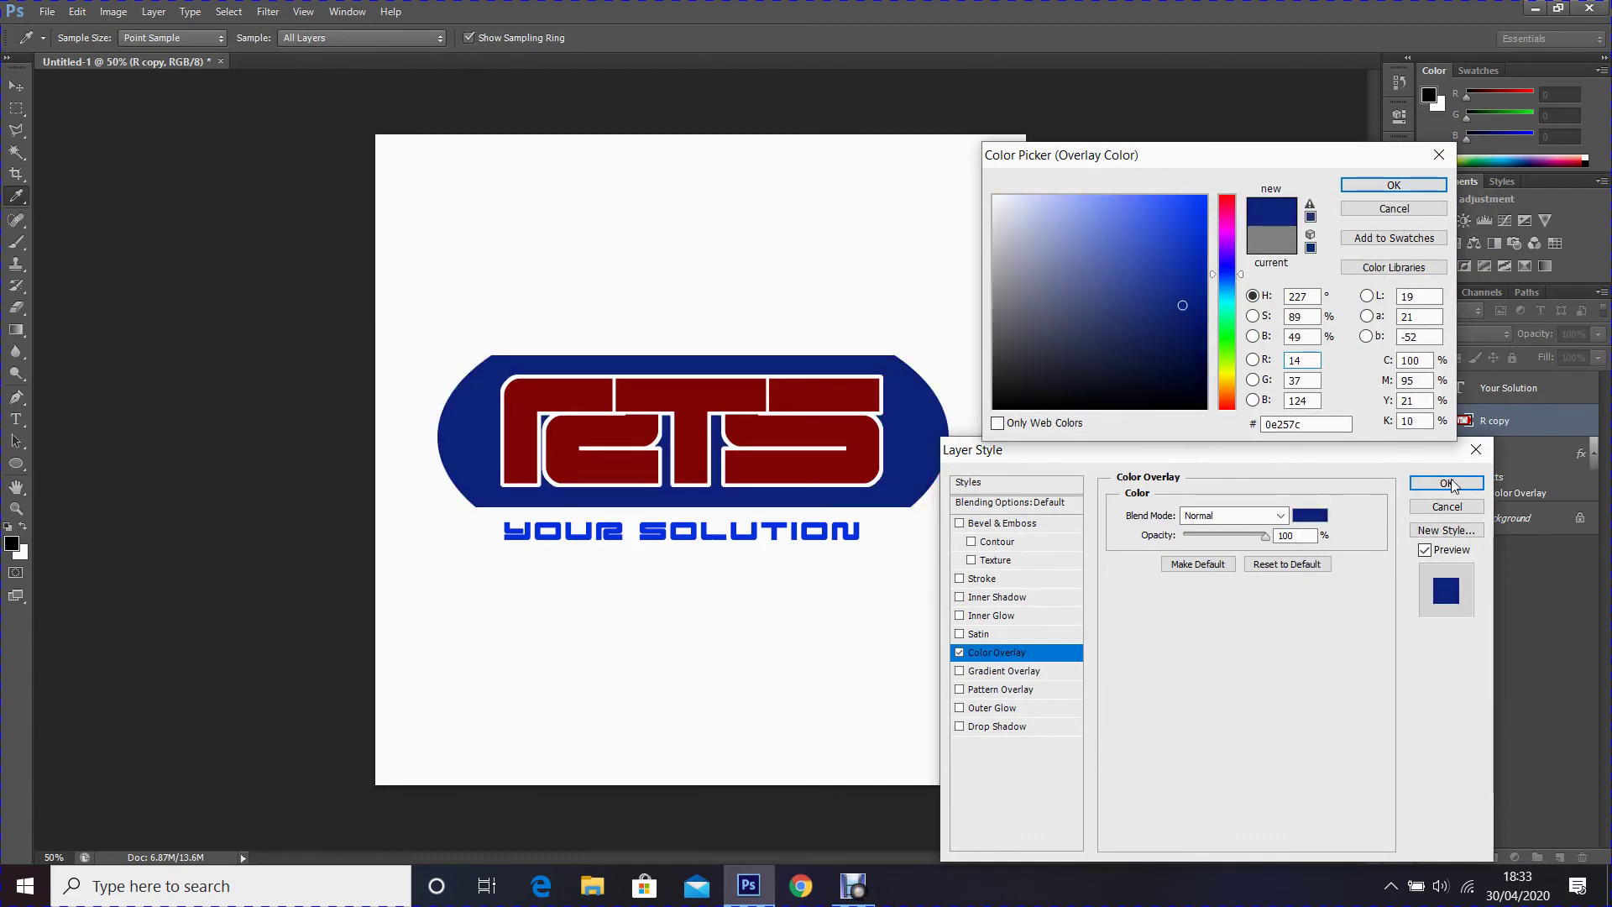
click(1393, 185)
click(1446, 484)
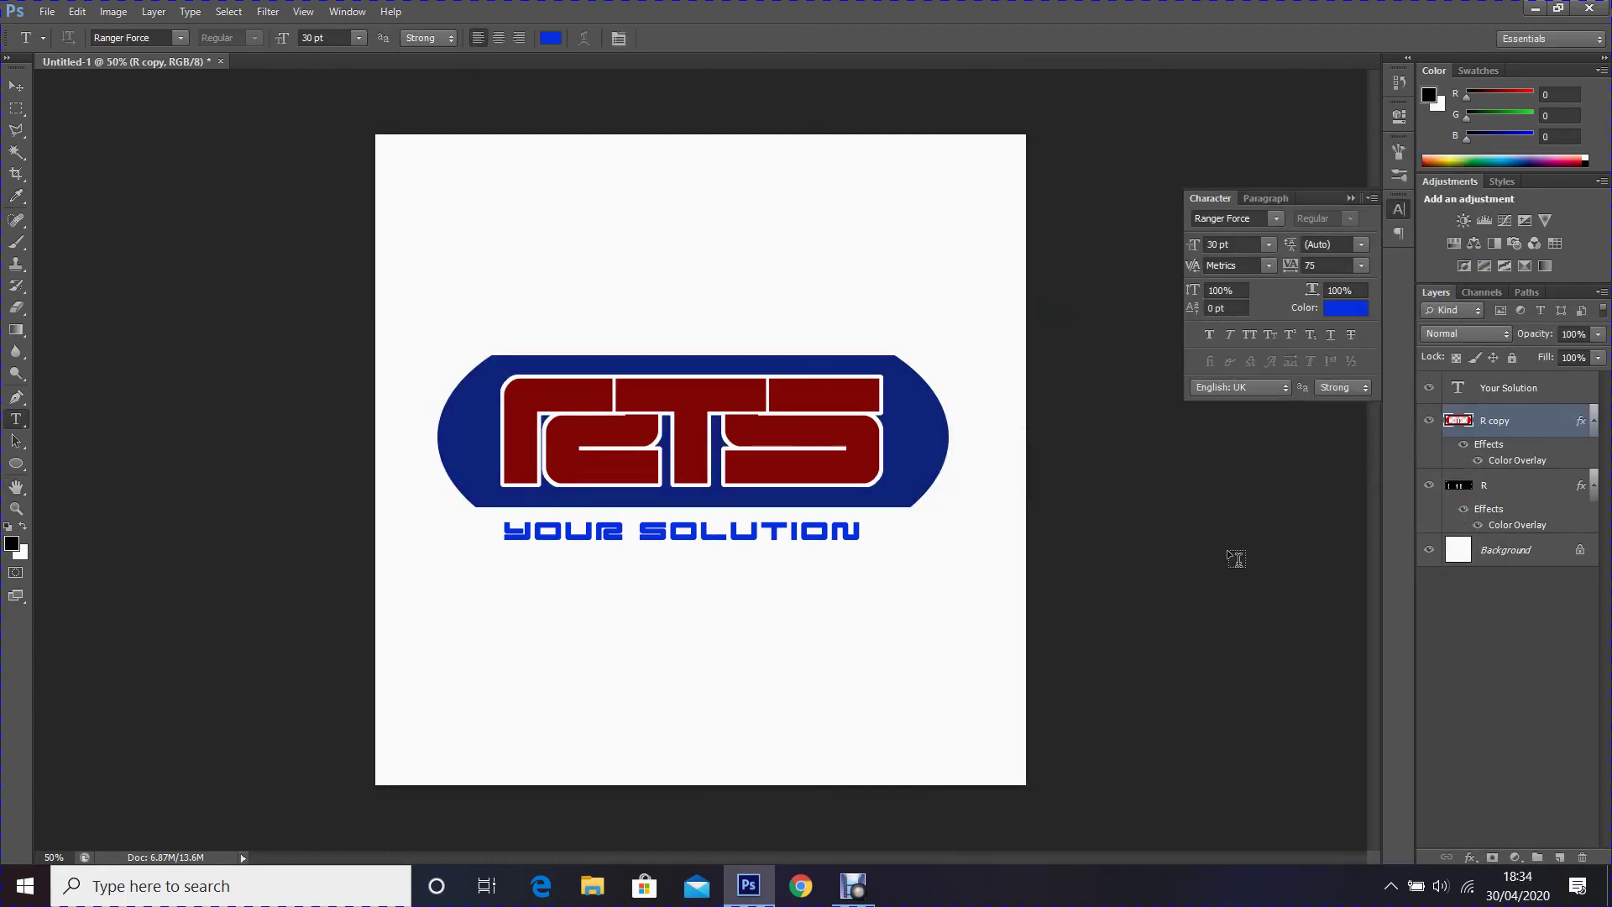
click(1429, 551)
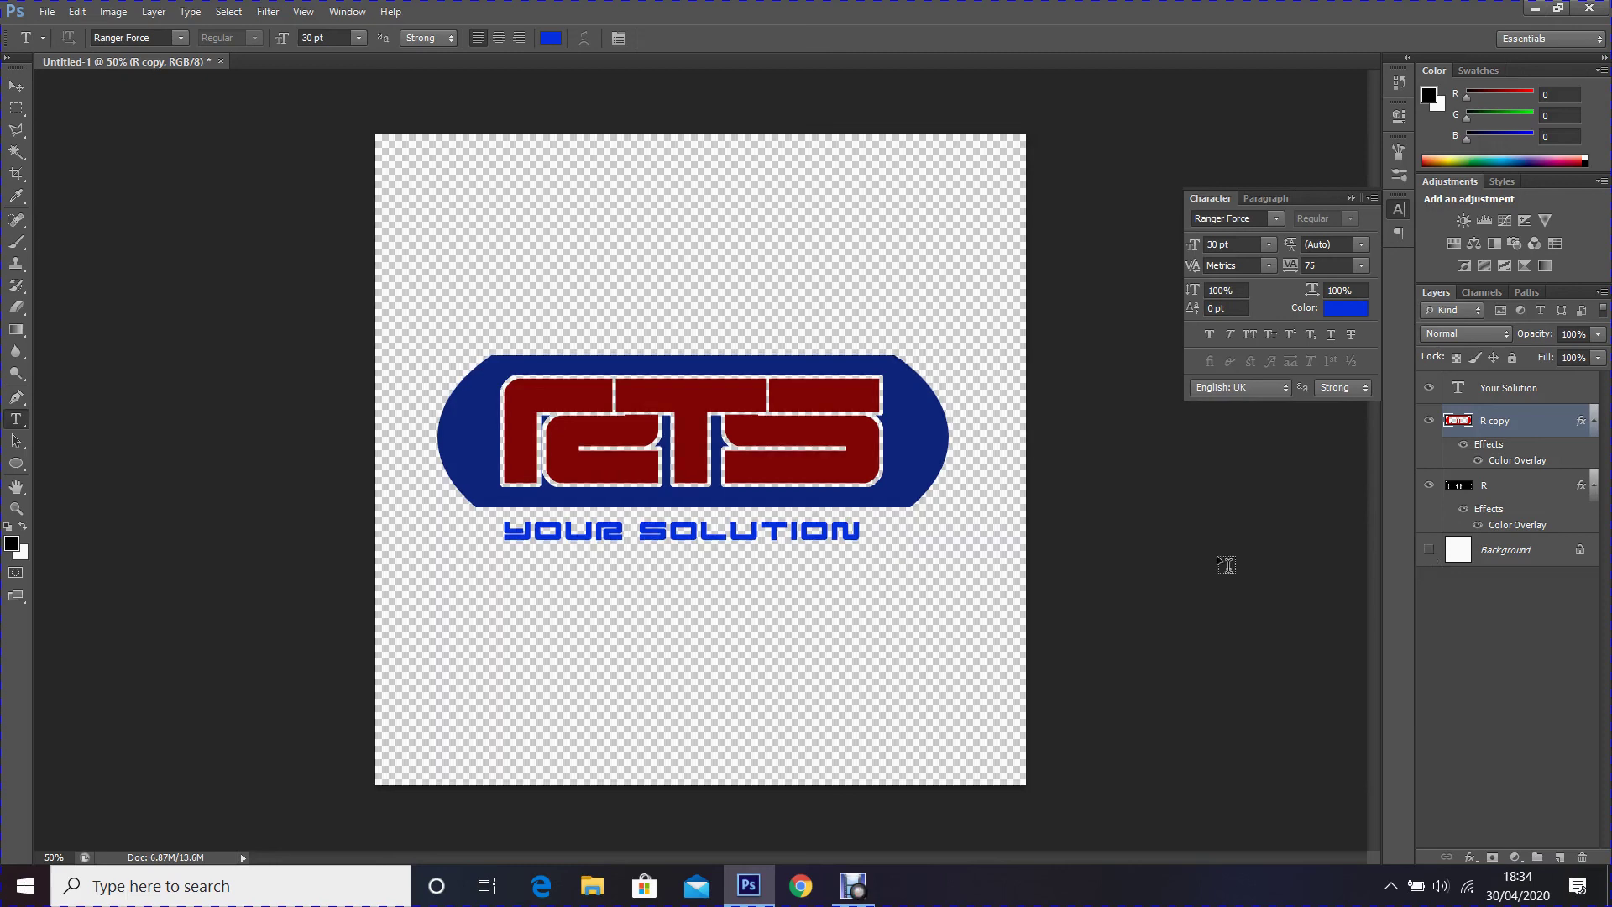